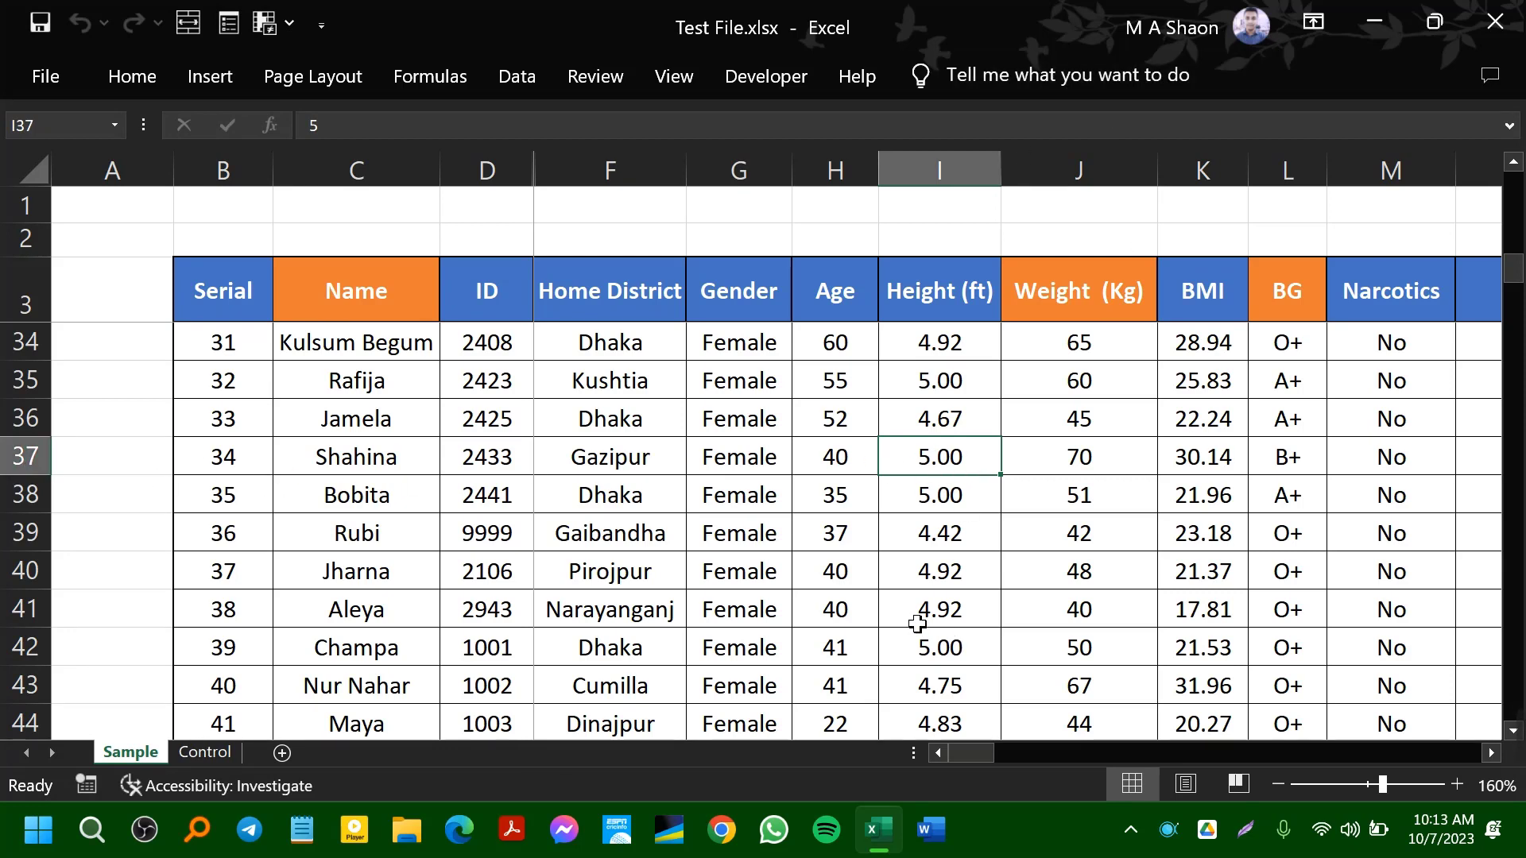
left_click(891, 509)
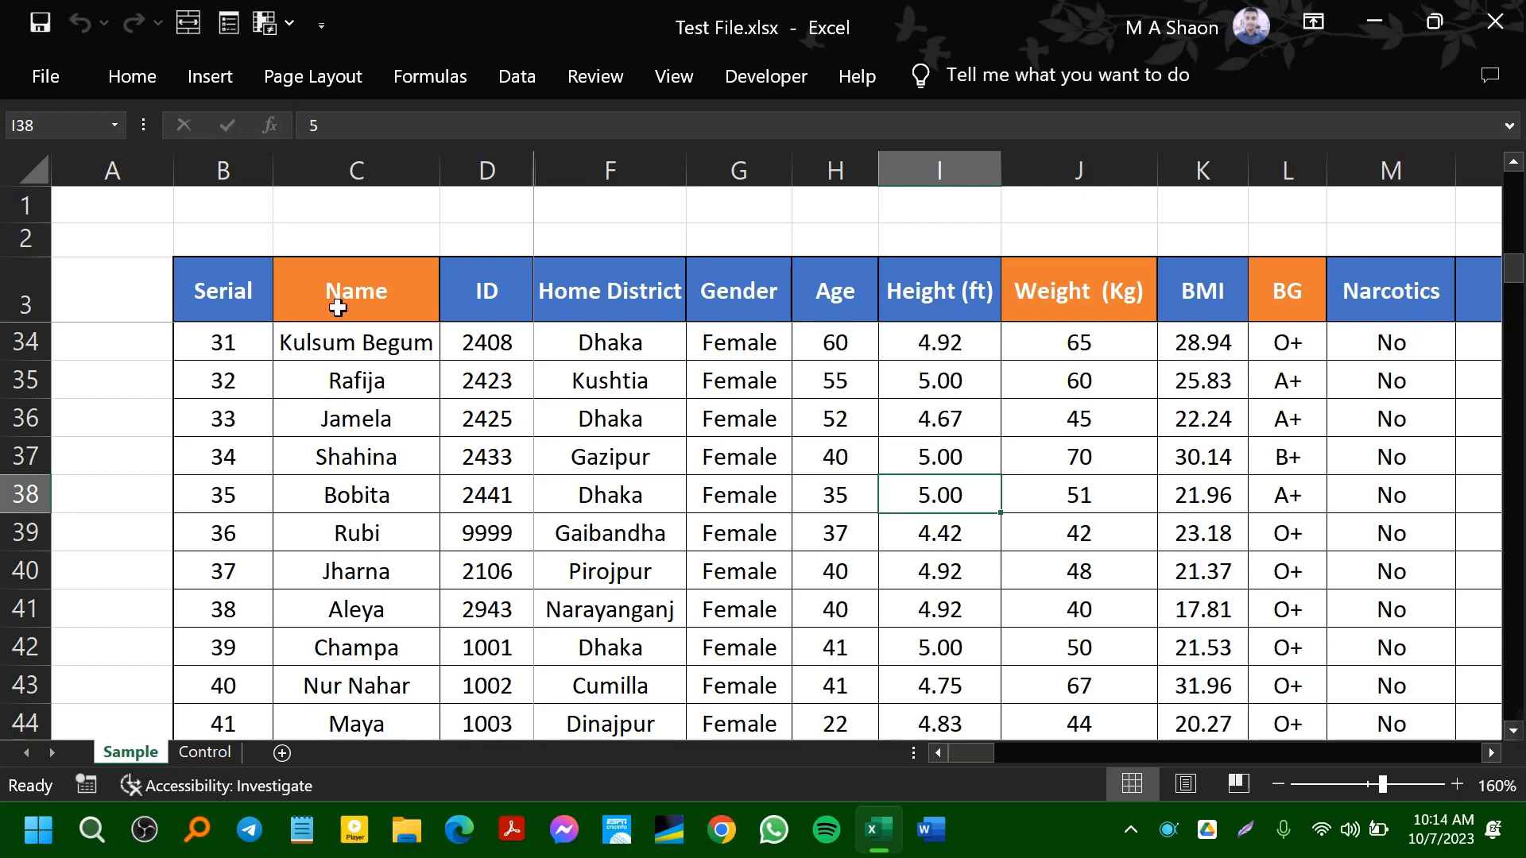
scroll(638, 533, "down", 6)
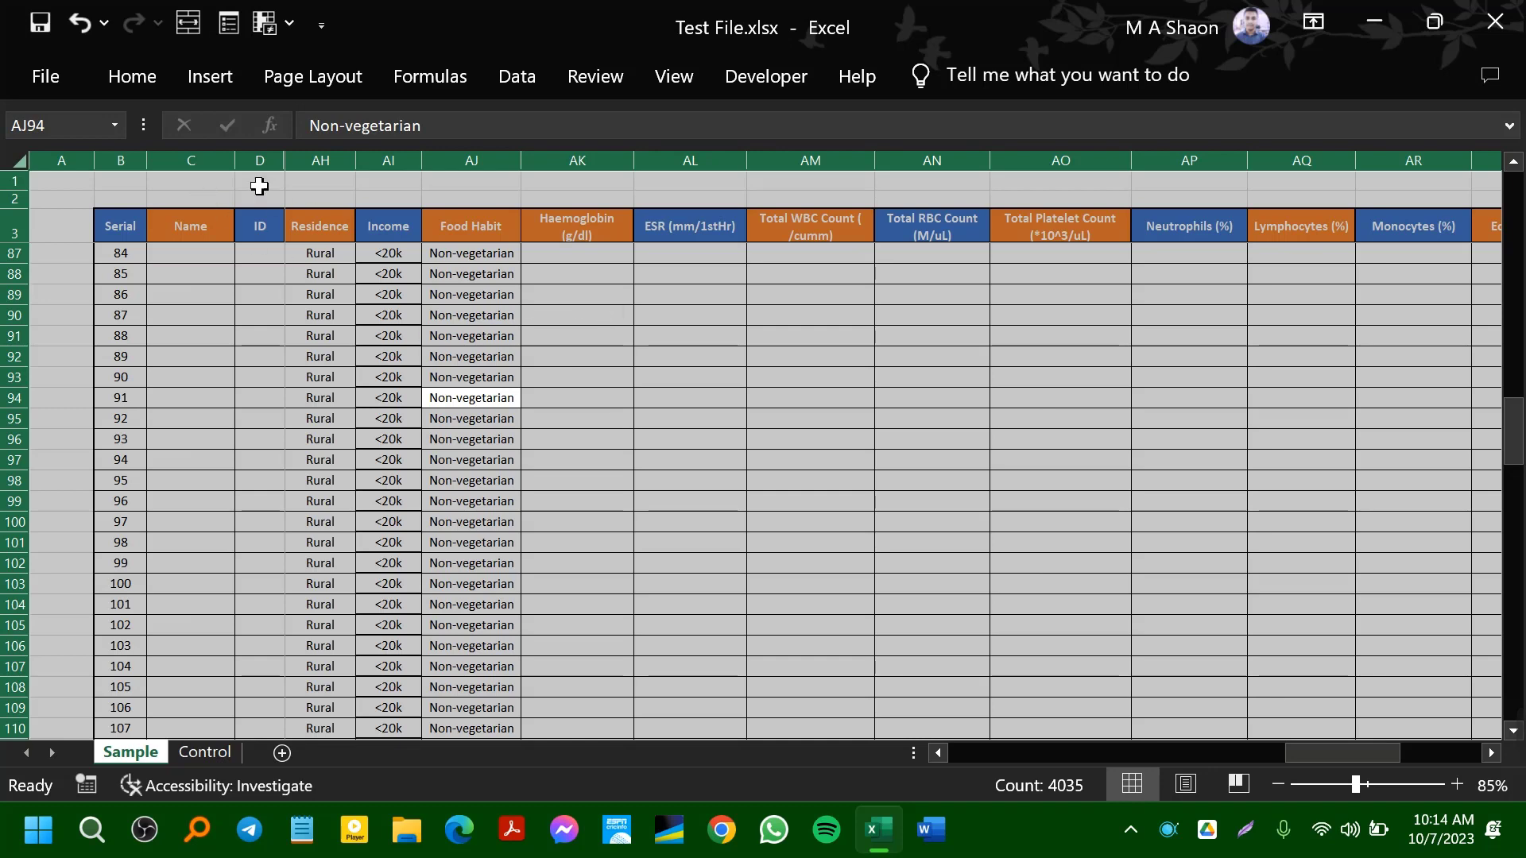
- Create a formula-based conditional formatting rule for the whole Sample sheet using =CELL("col")=COLUMN()
left_click(151, 88)
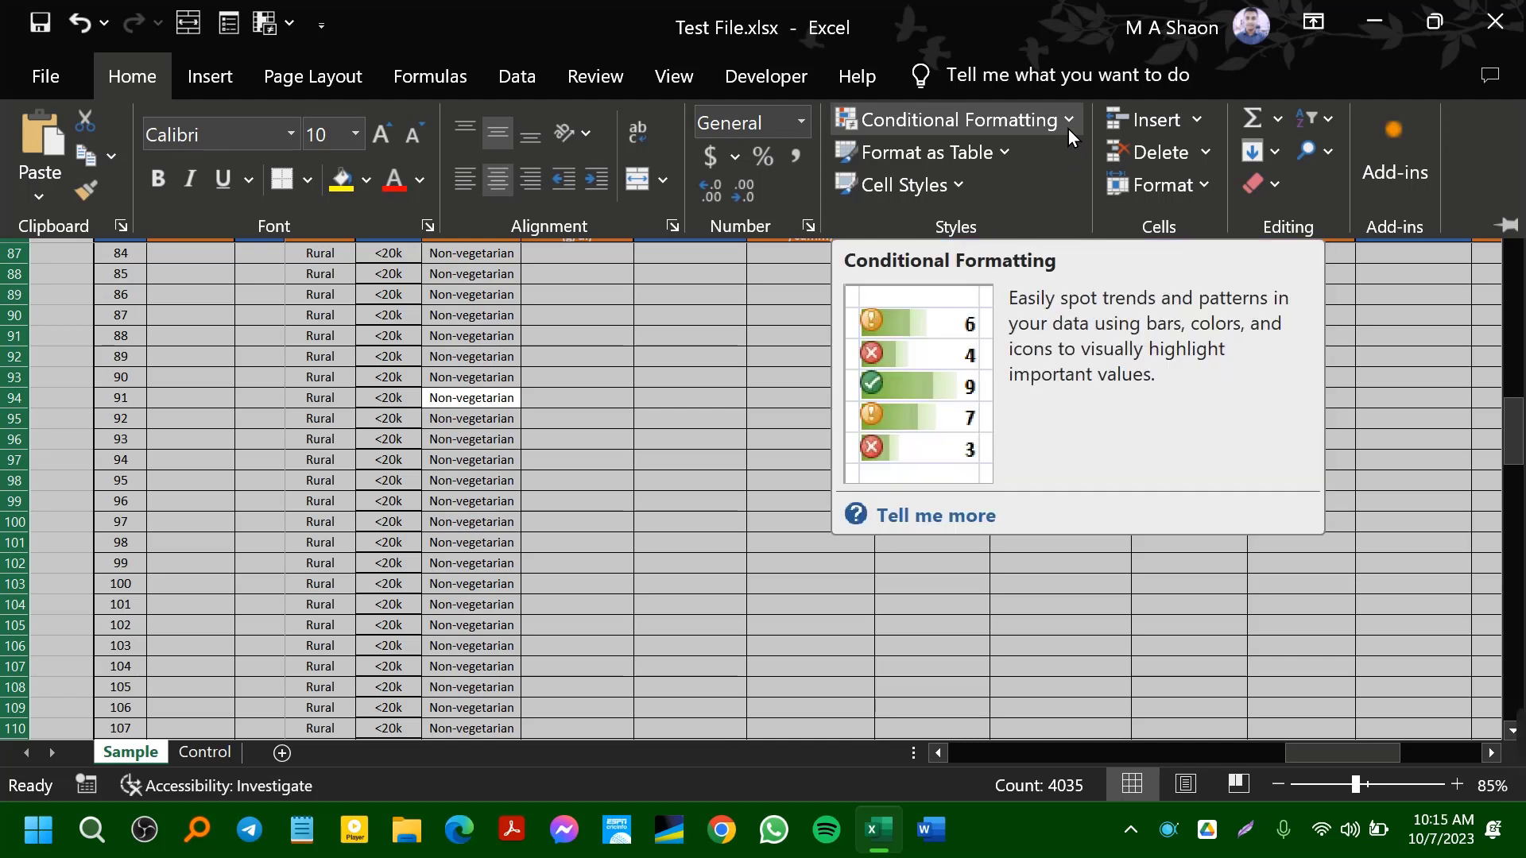
left_click(1068, 129)
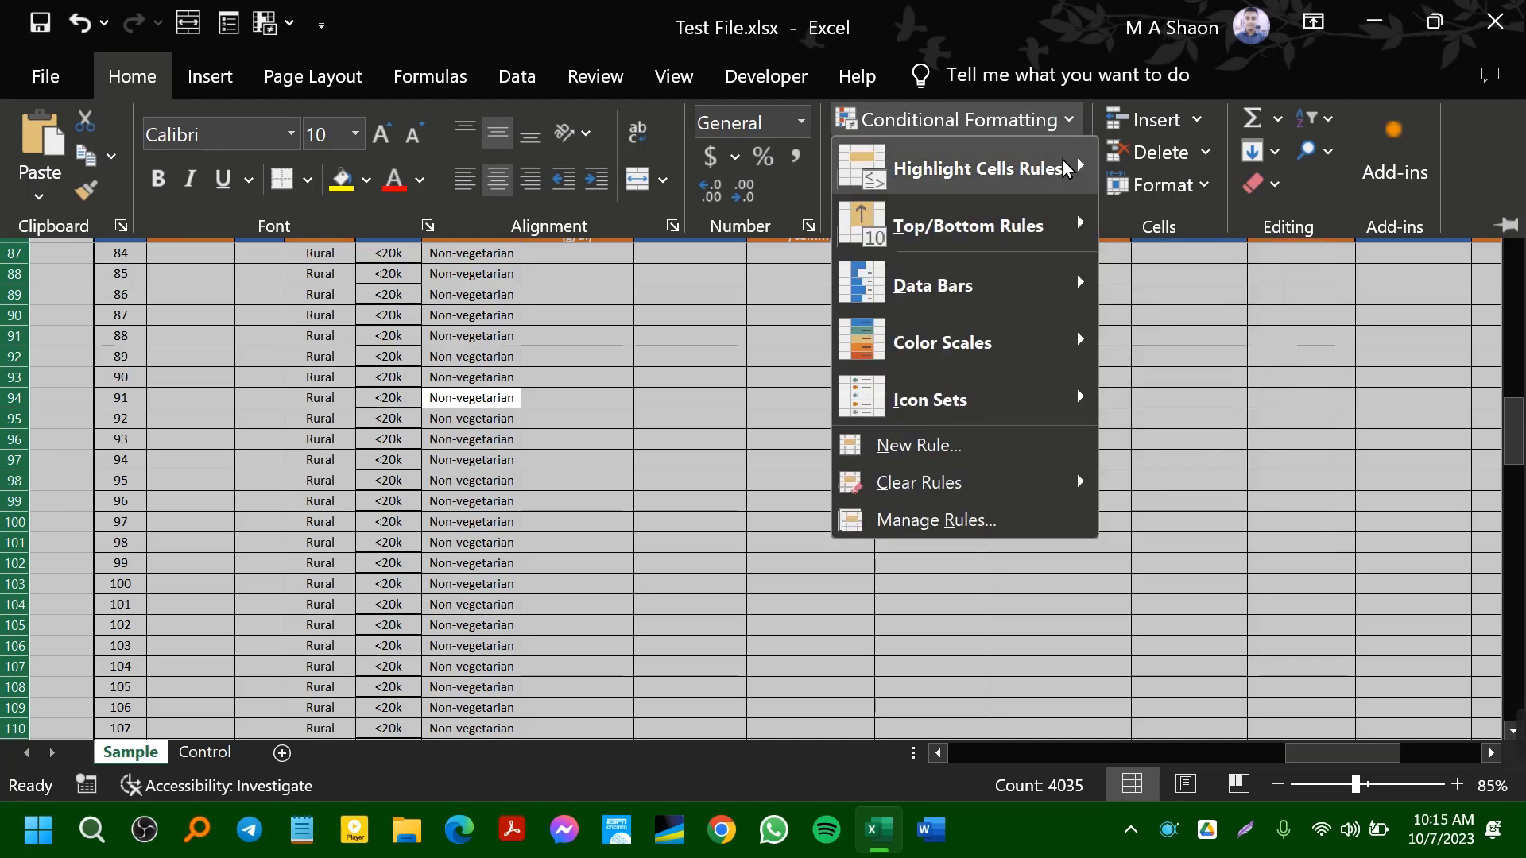
left_click(938, 445)
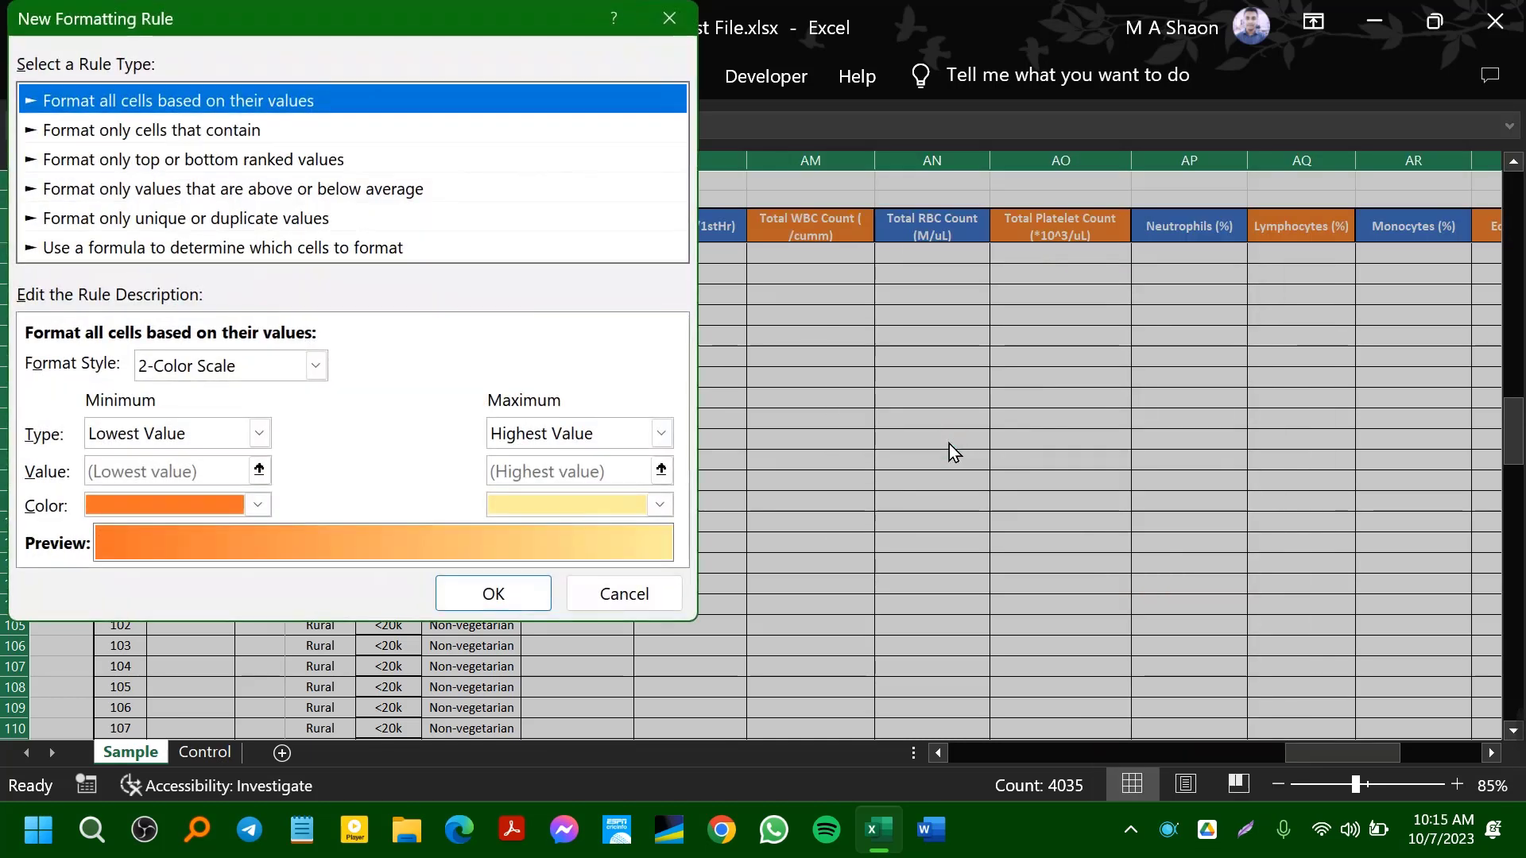
left_click(135, 249)
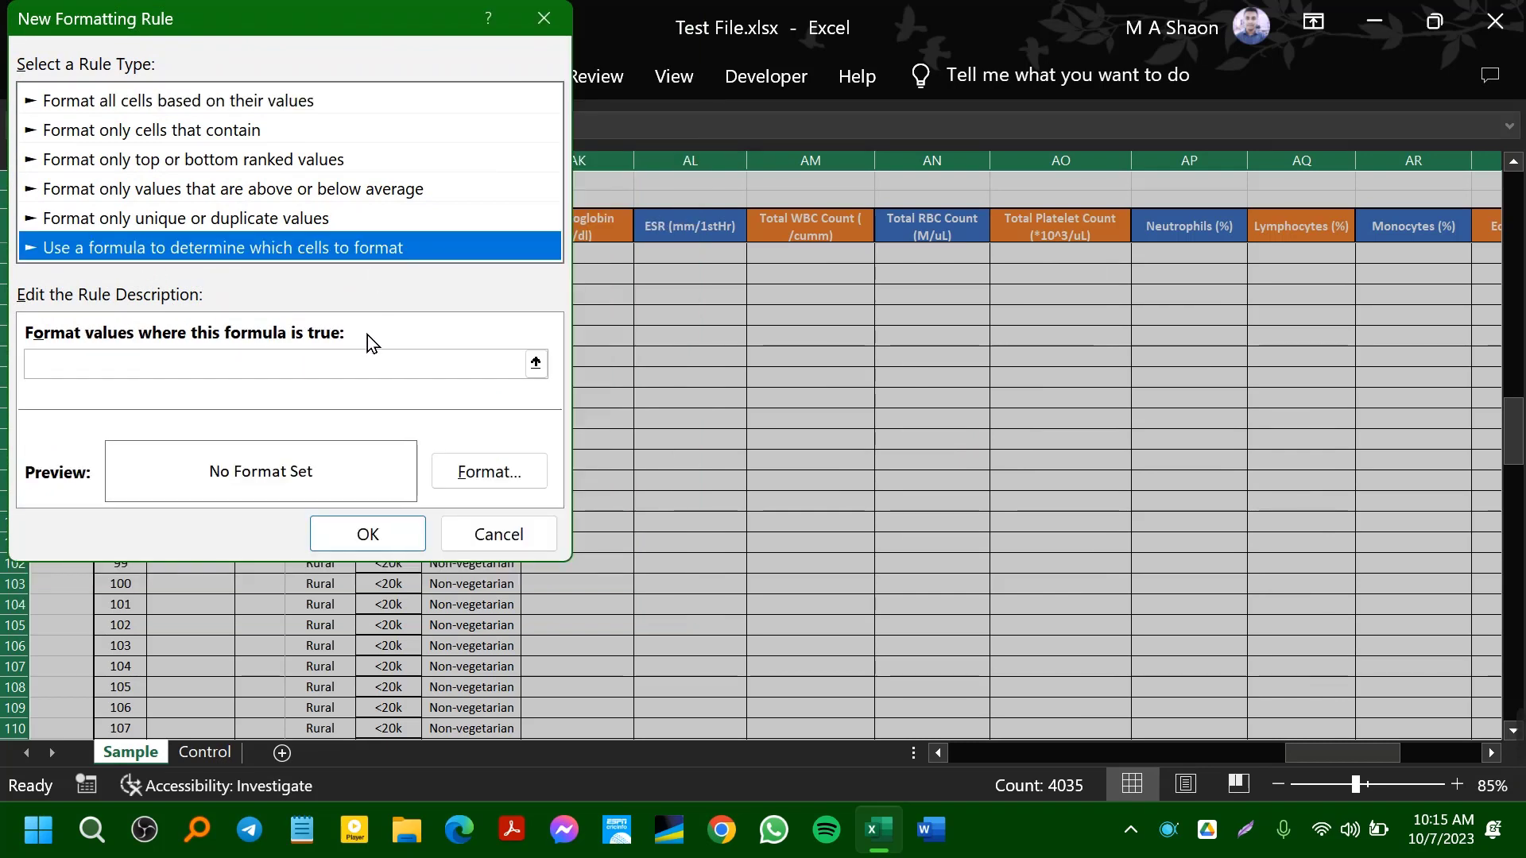
left_click(107, 364)
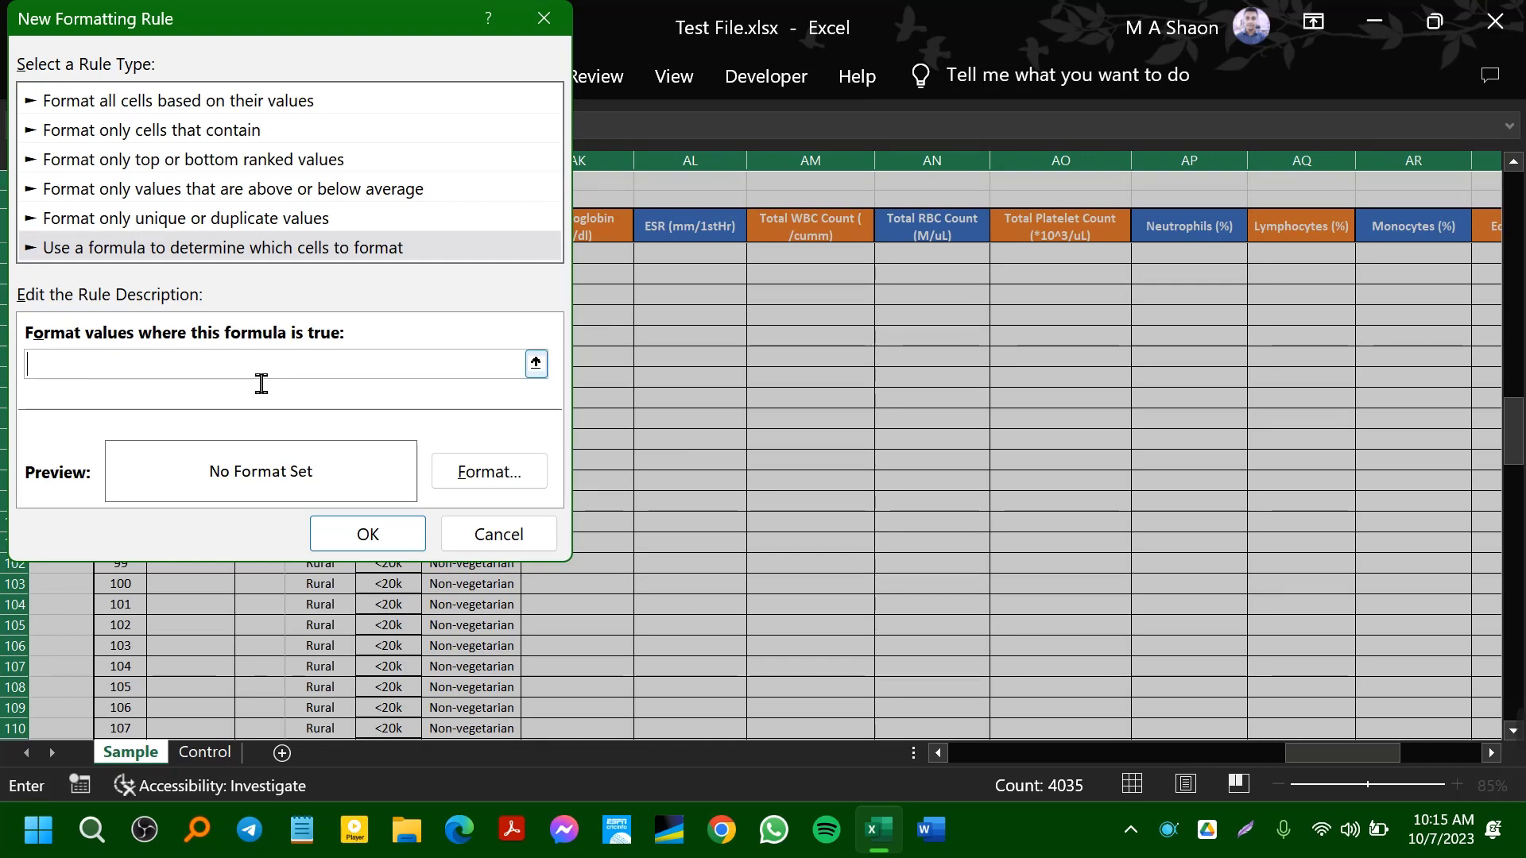
key("super+v")
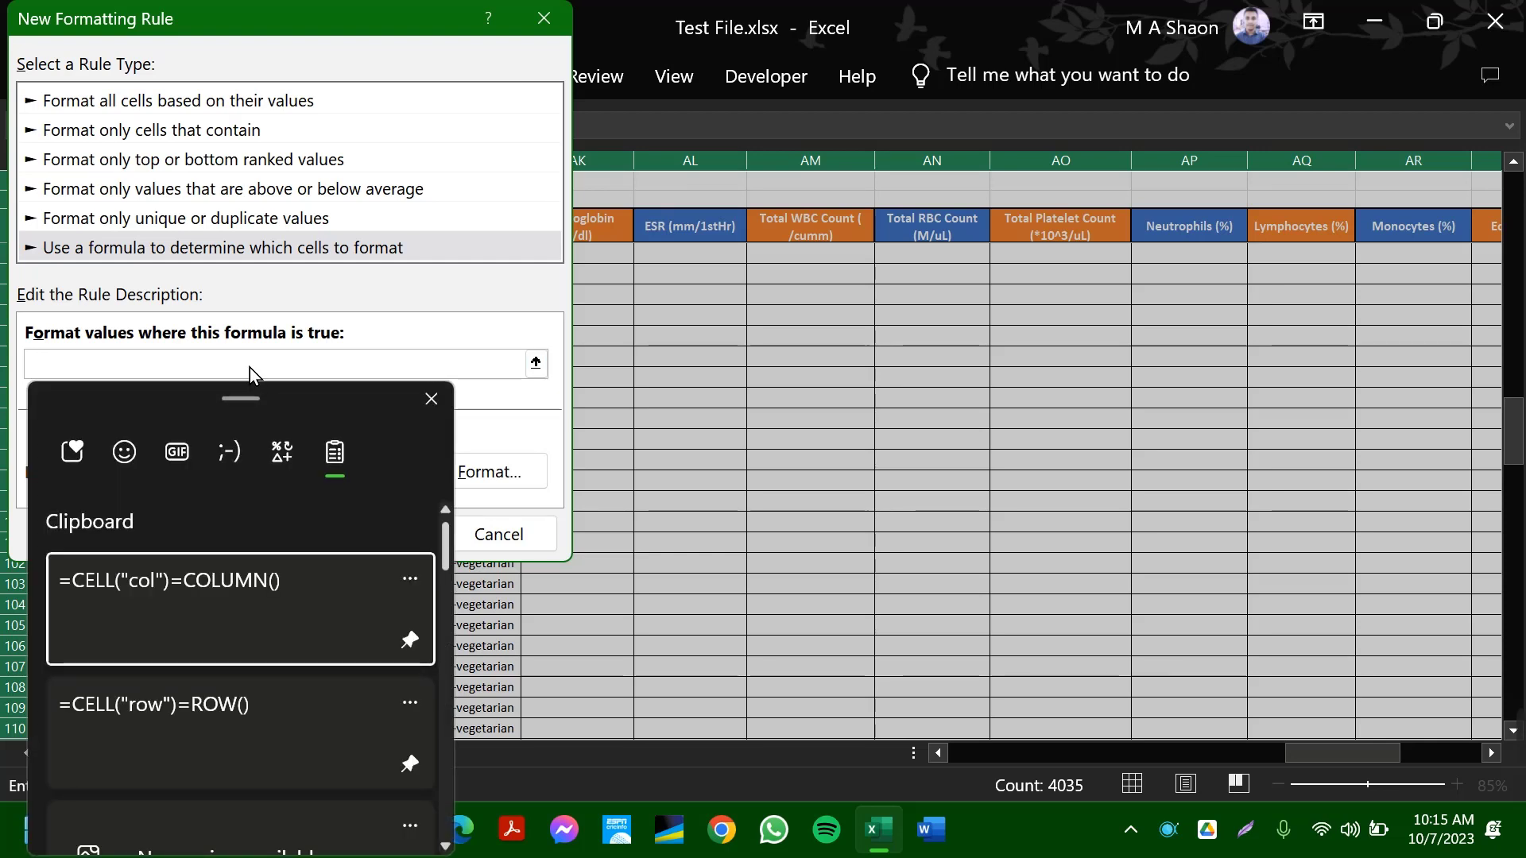
left_click(203, 623)
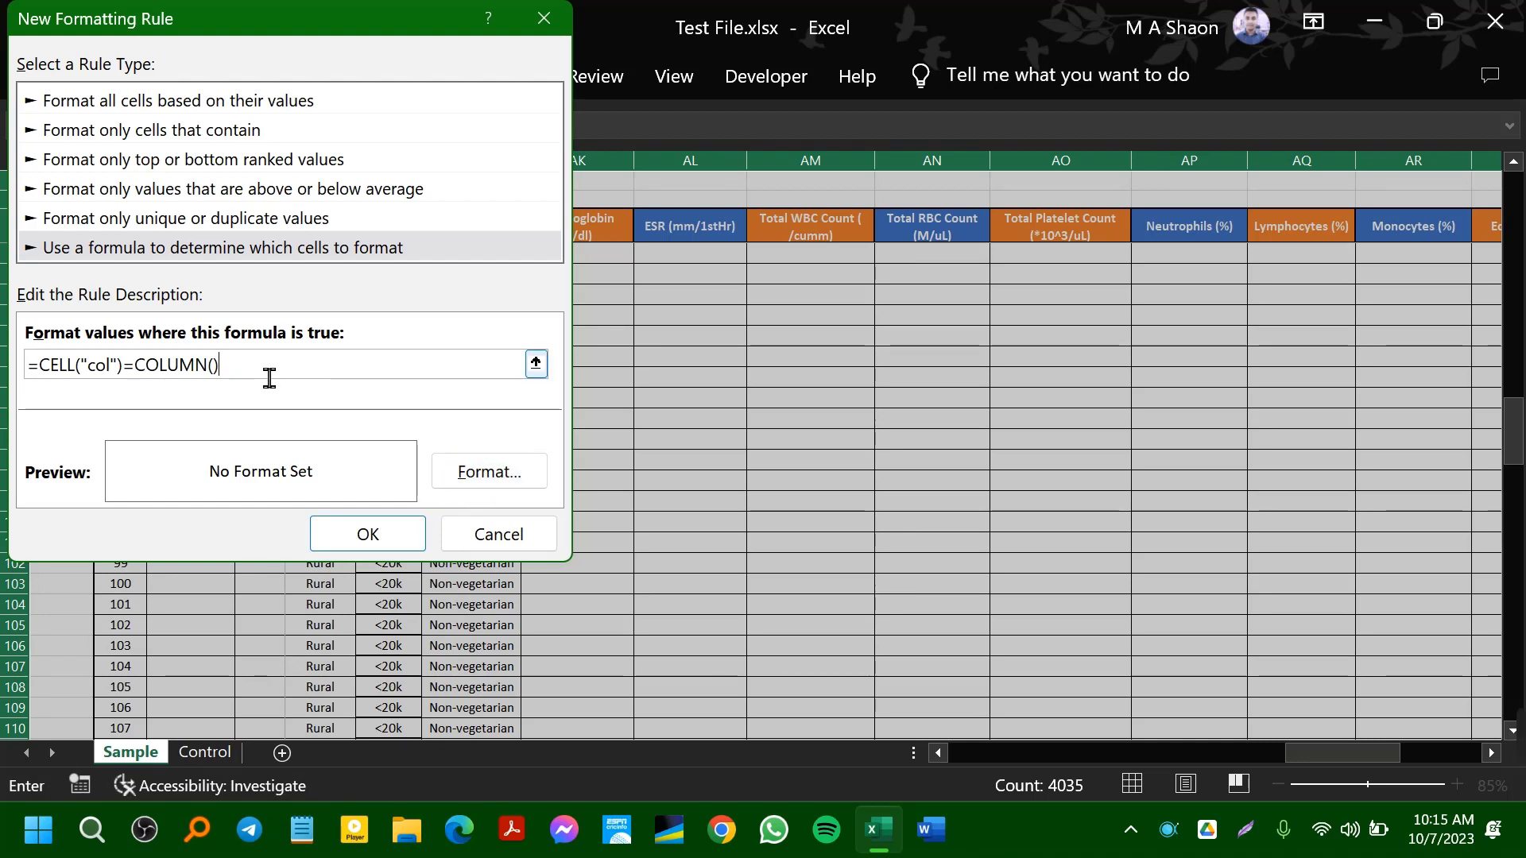
left_click_drag(274, 378, 22, 372)
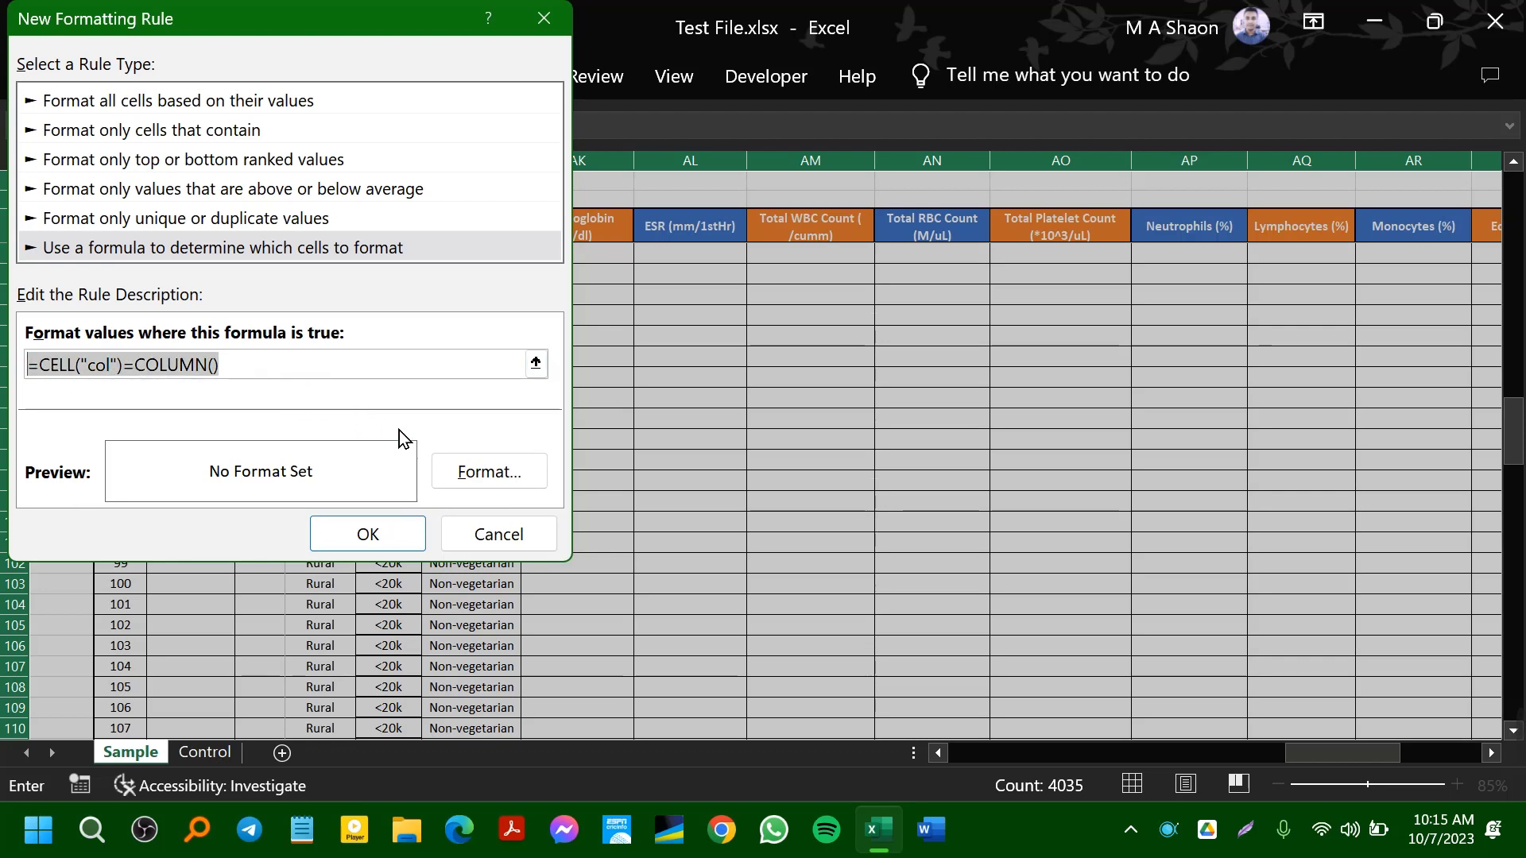
- Give the column rule a light pink fill from the extended colour palette and apply the rule
left_click(481, 477)
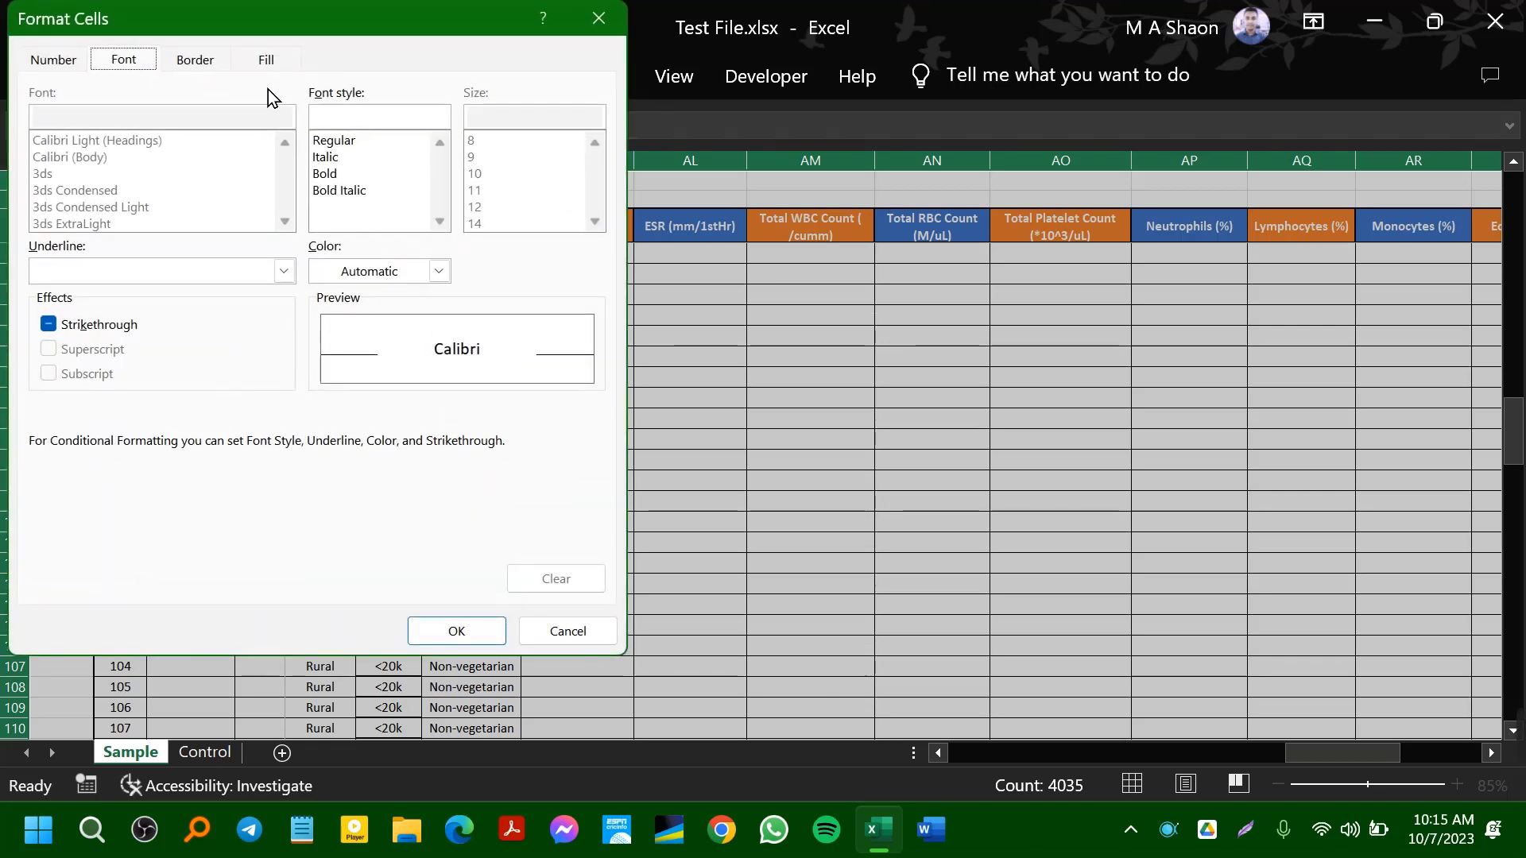
left_click(267, 62)
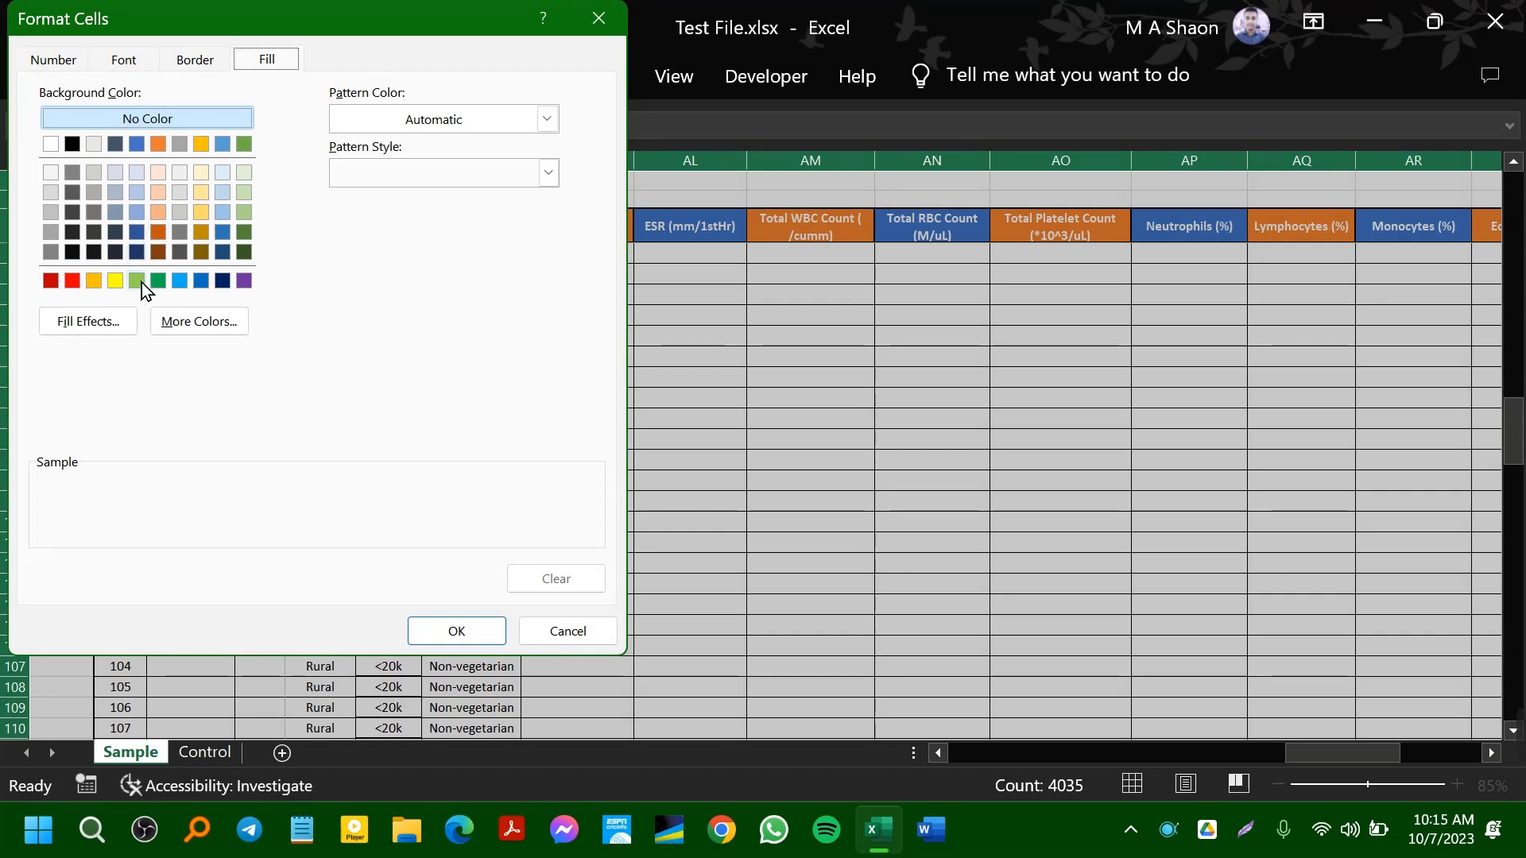
left_click(230, 324)
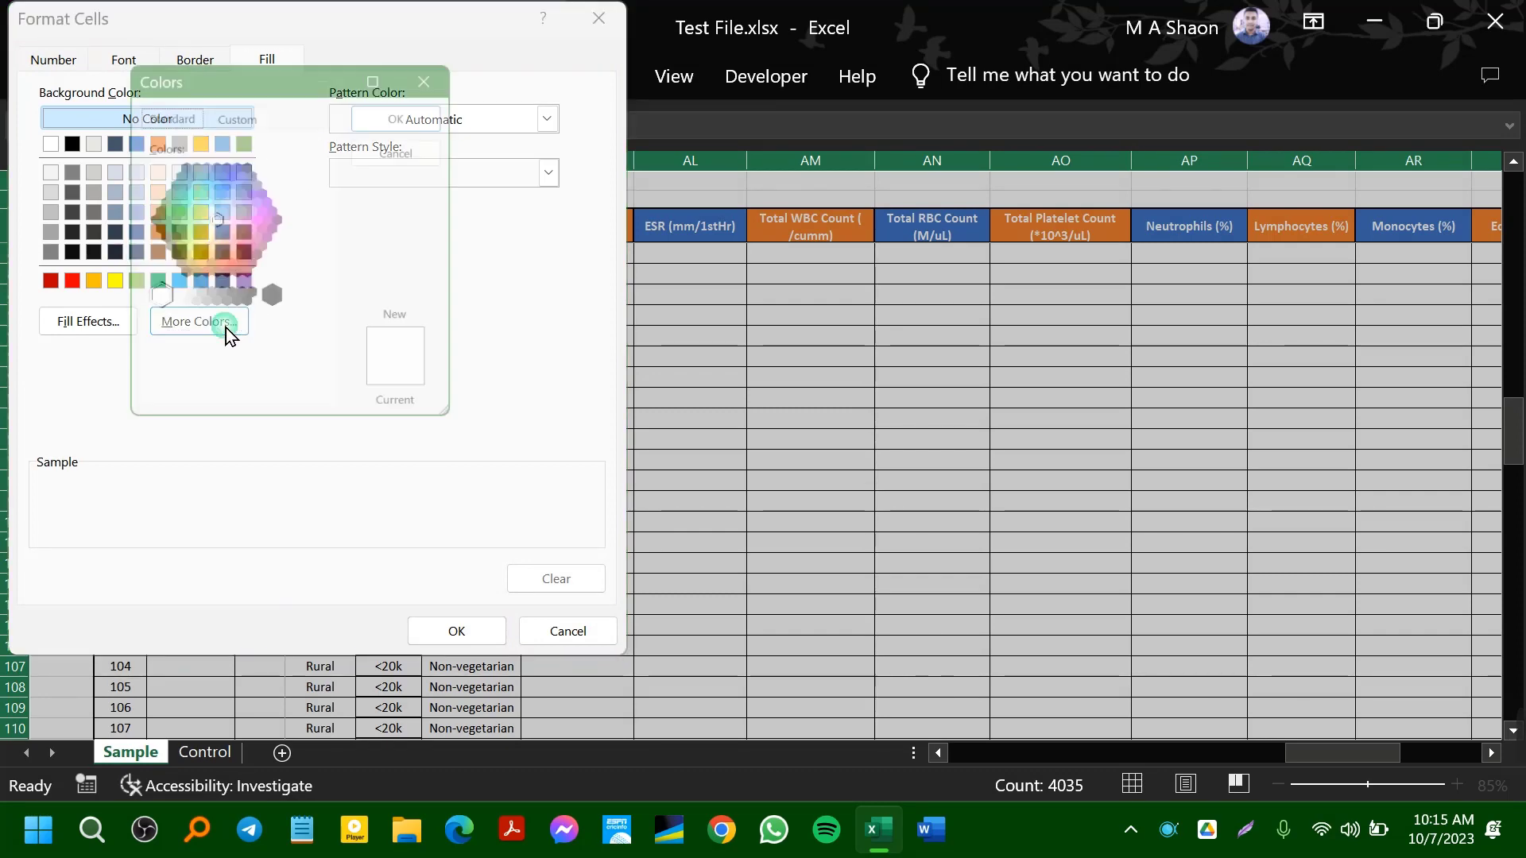
left_click(232, 220)
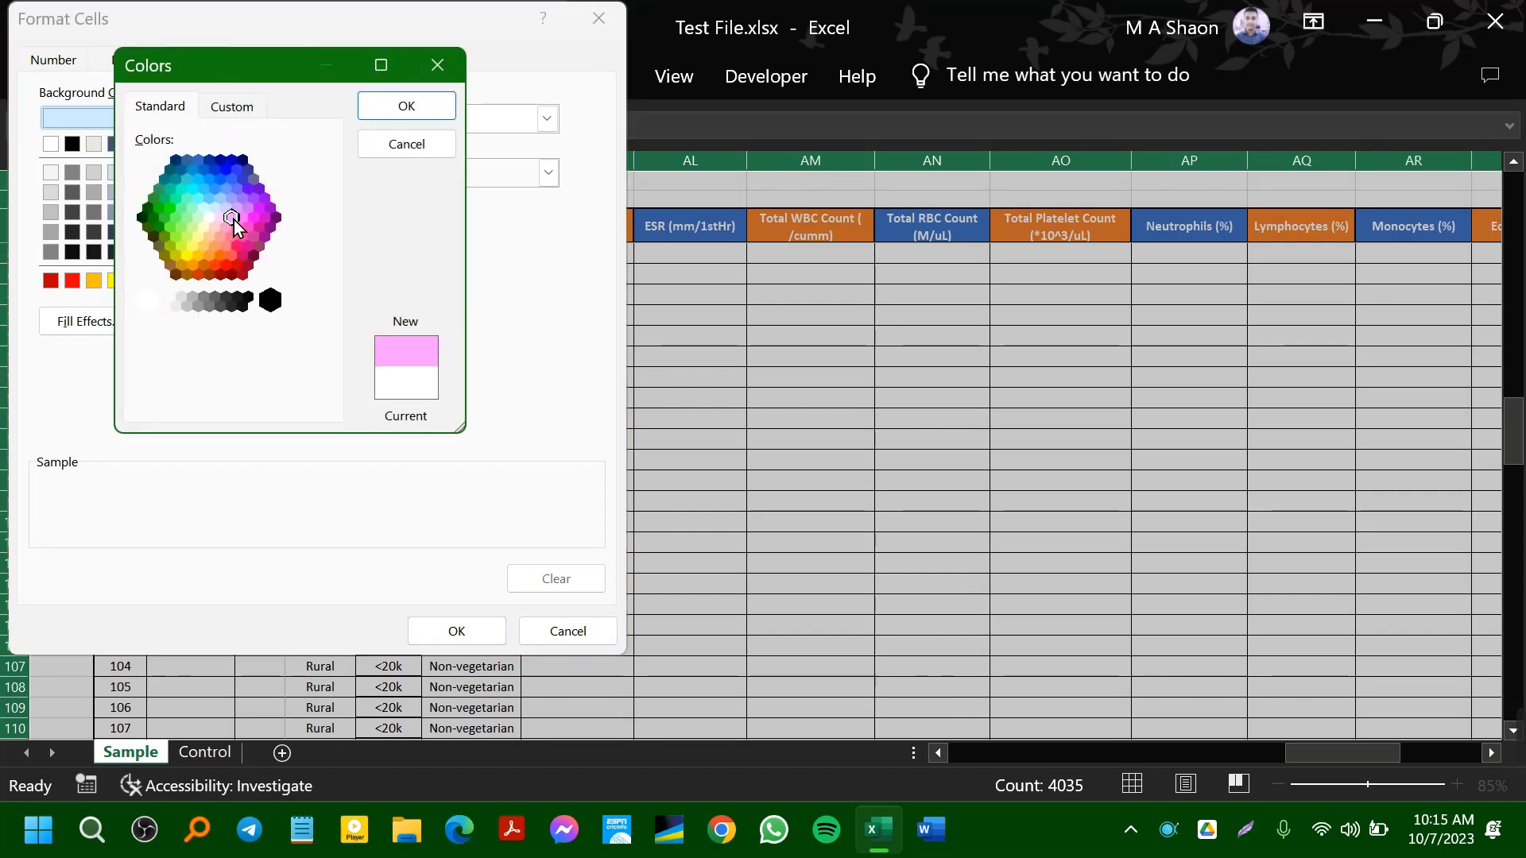
left_click(229, 231)
left_click(225, 239)
left_click(231, 249)
left_click(237, 209)
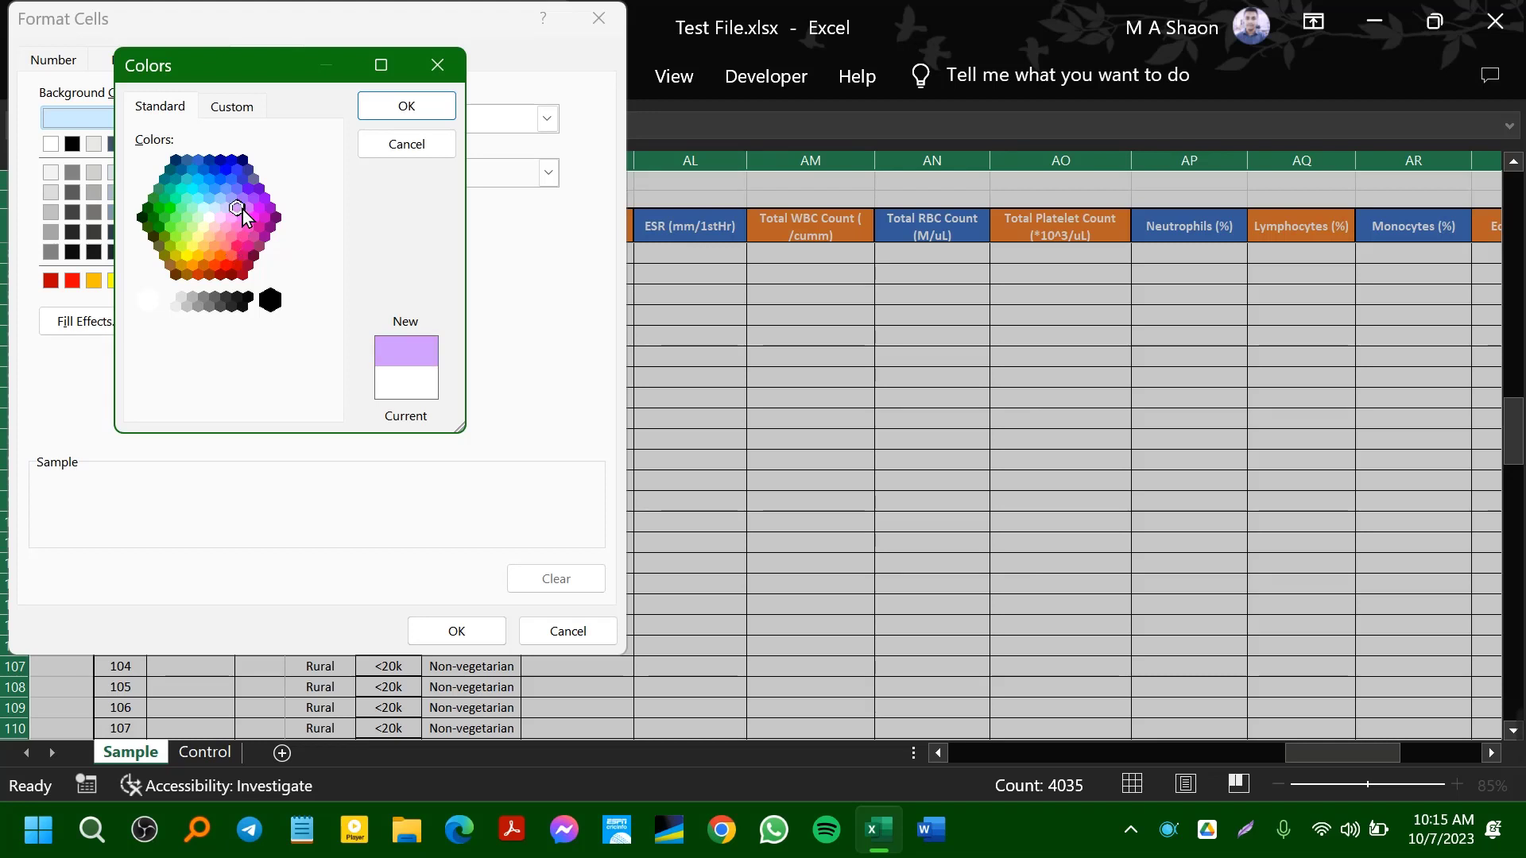
left_click(249, 208)
left_click(254, 218)
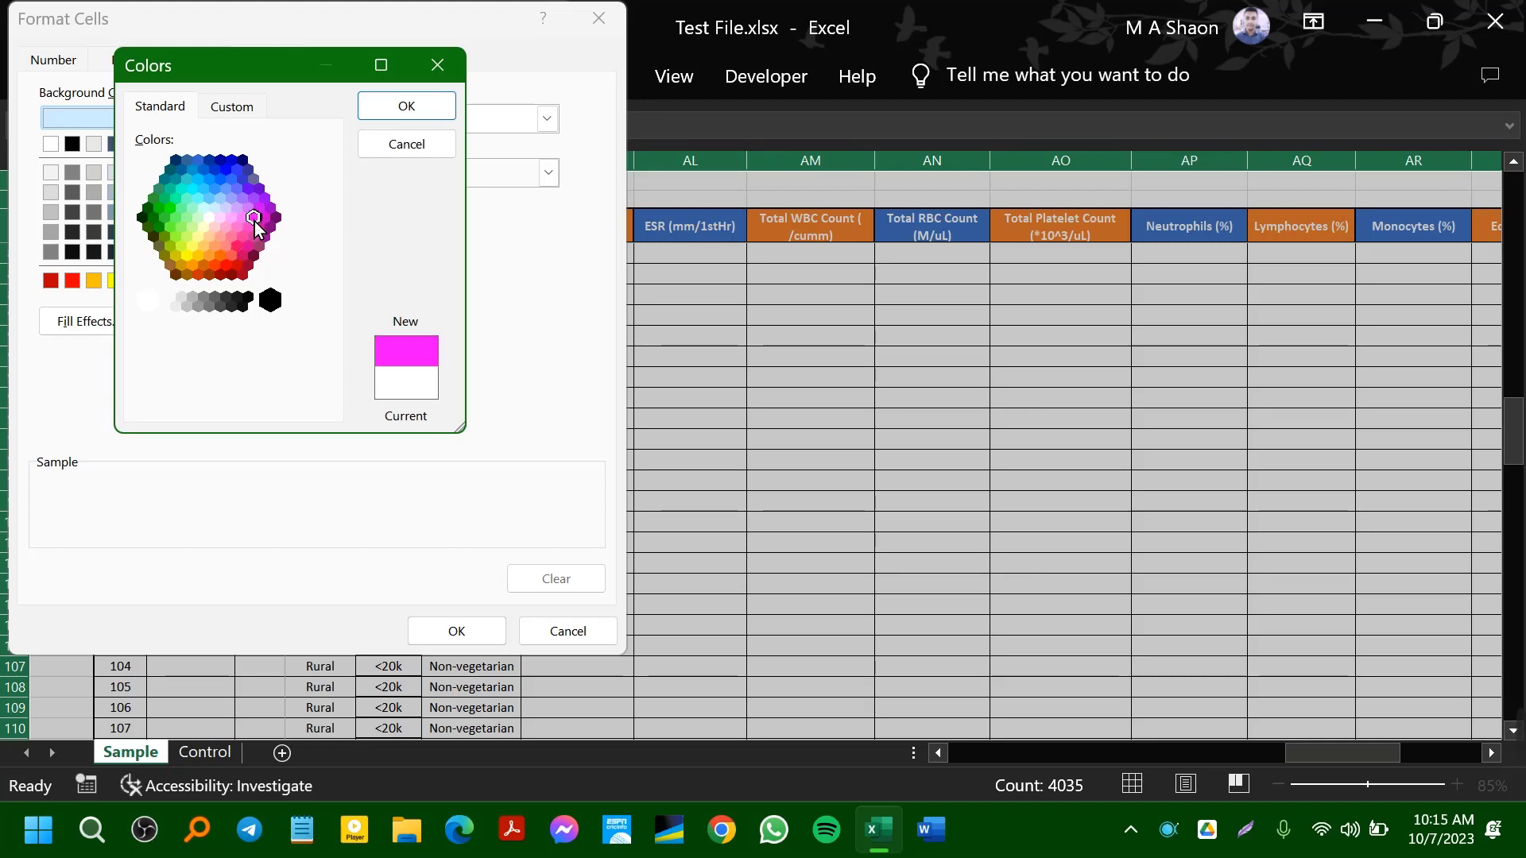
left_click(243, 218)
left_click(231, 217)
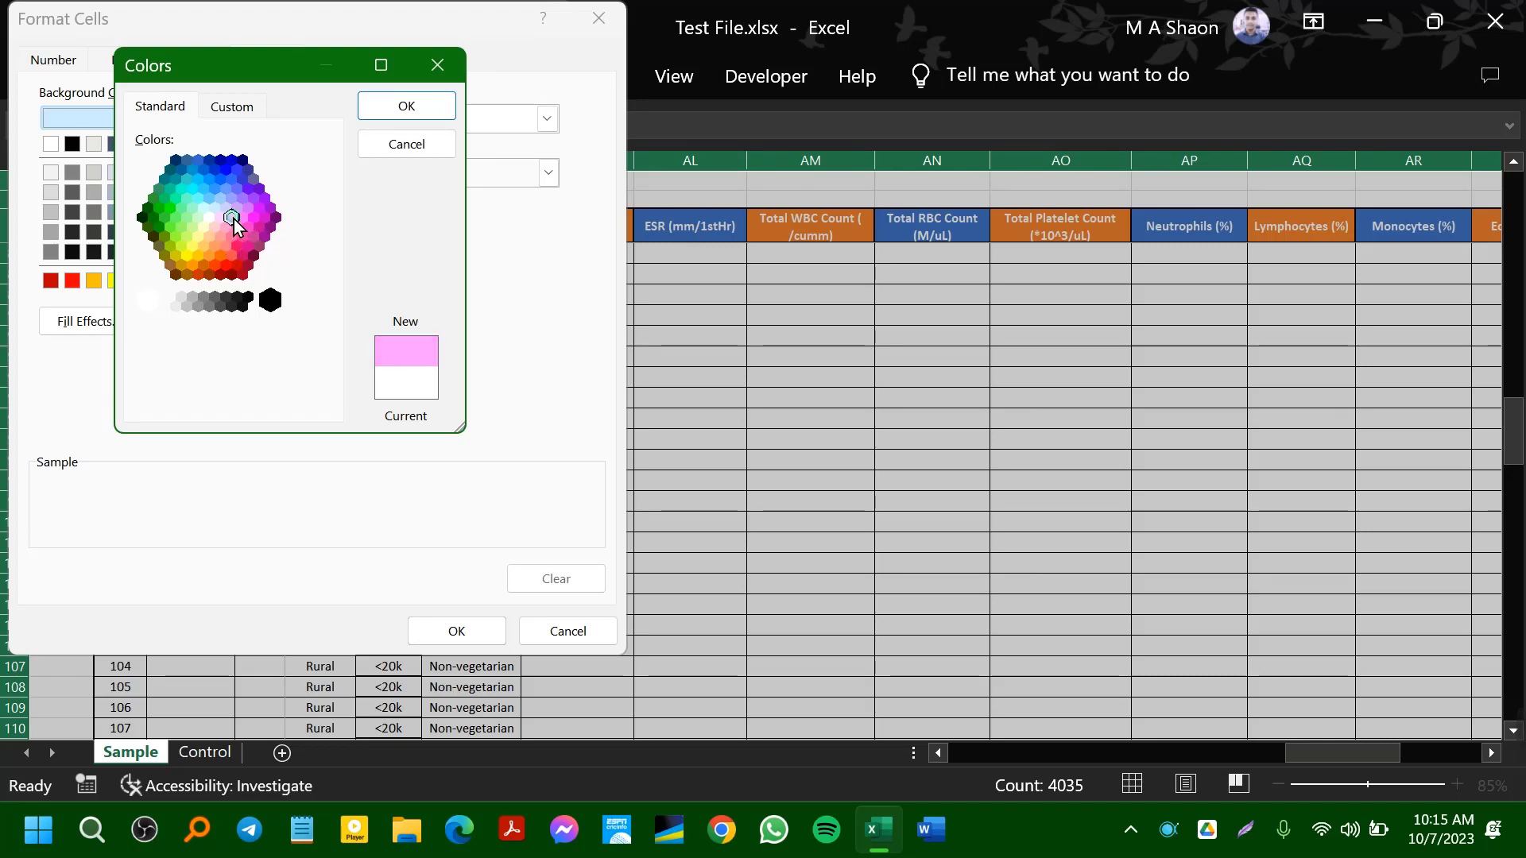
left_click(389, 111)
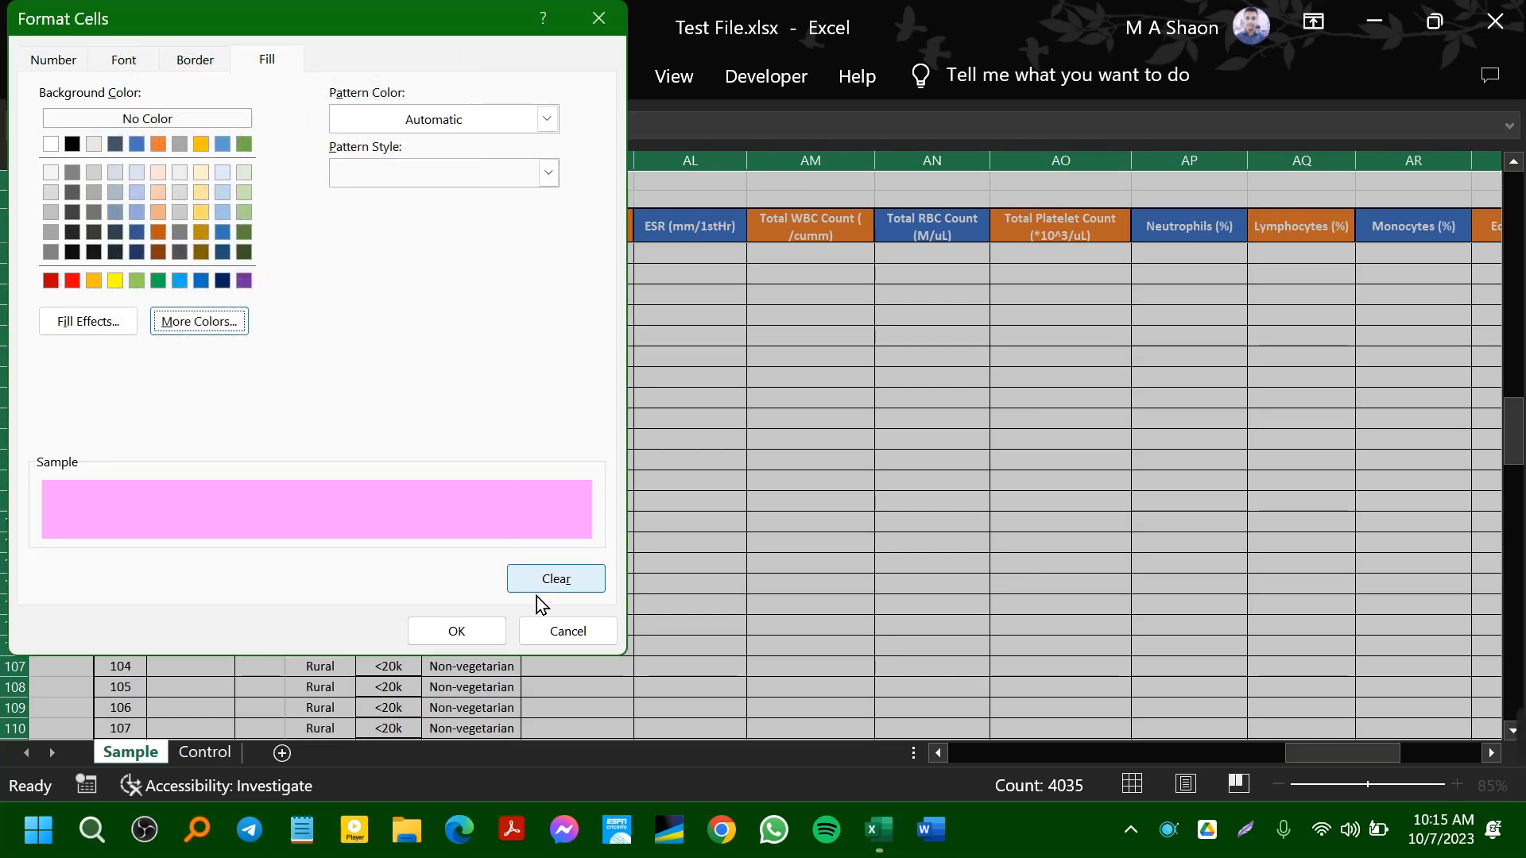
left_click(474, 640)
left_click(385, 537)
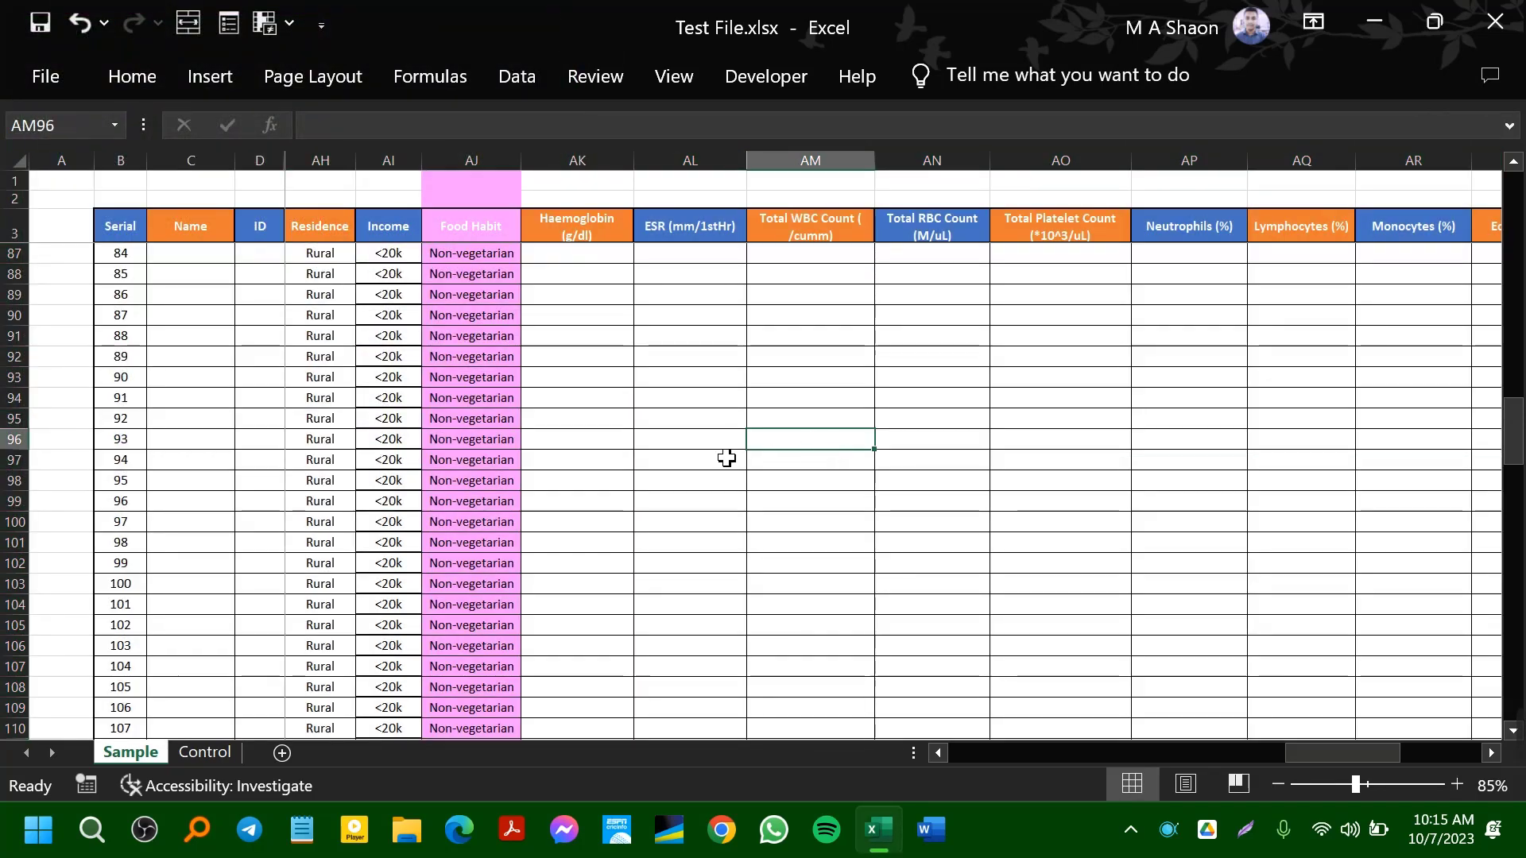
- Test the column highlighting by selecting cells and entering edit mode in several blood test columns
left_click(600, 400)
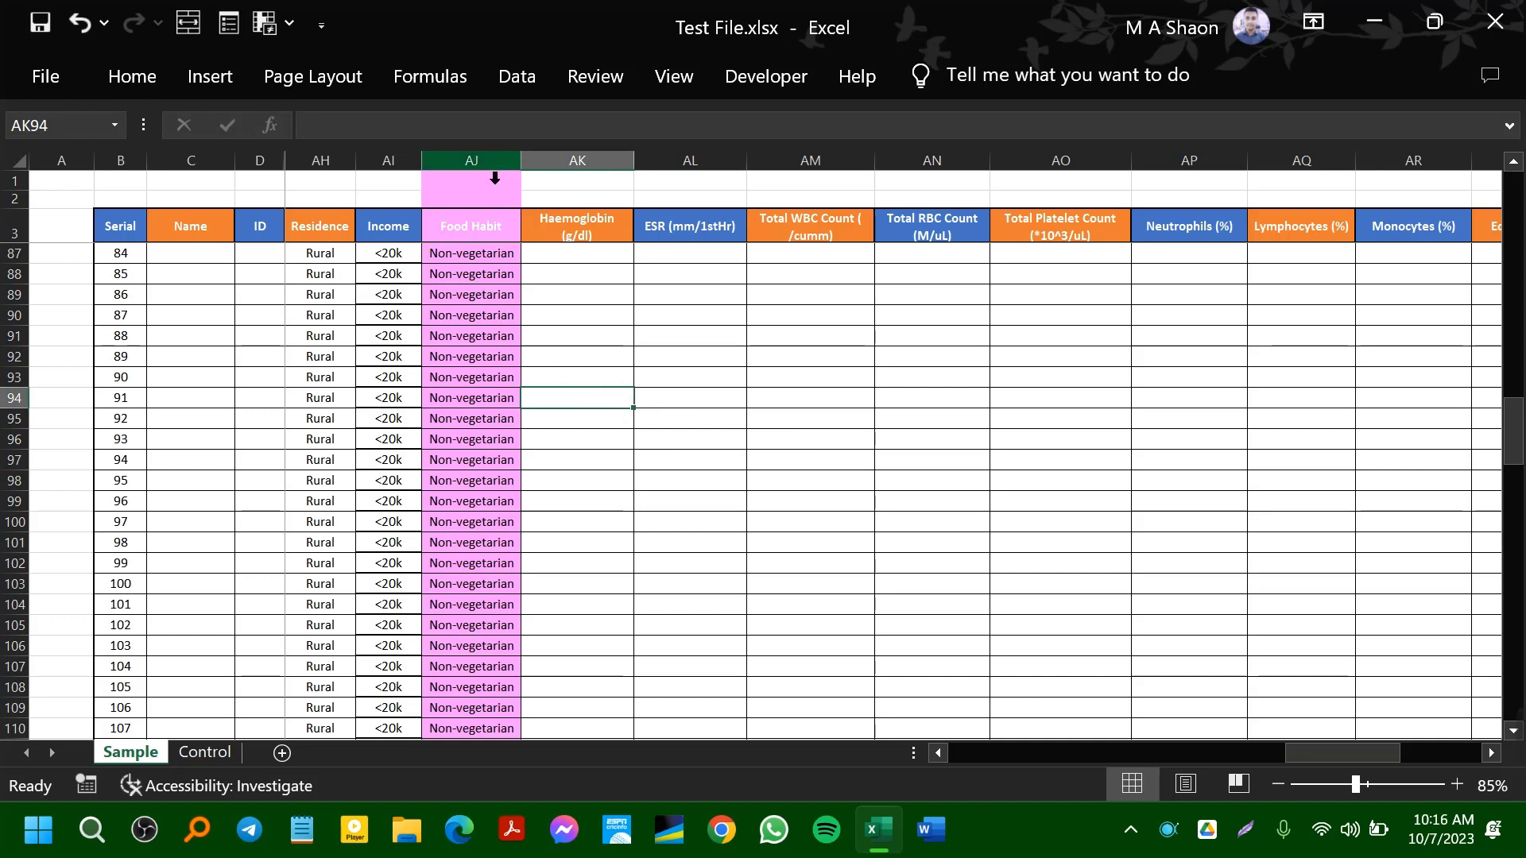
double_click(552, 340)
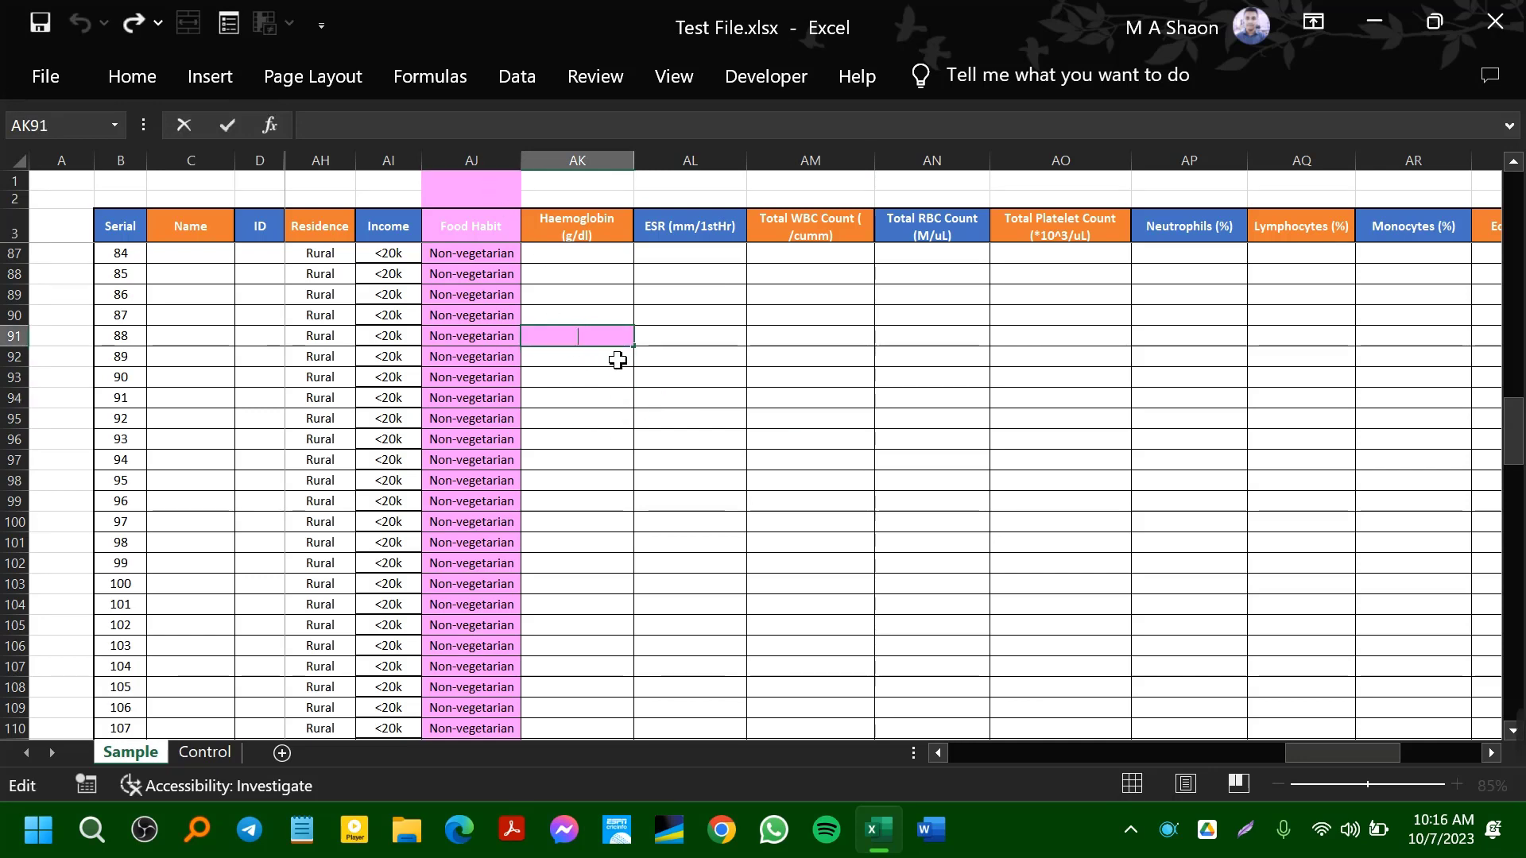
double_click(617, 360)
left_click(759, 342)
key("Left")
key("Left")
scroll(967, 357, "up", 20)
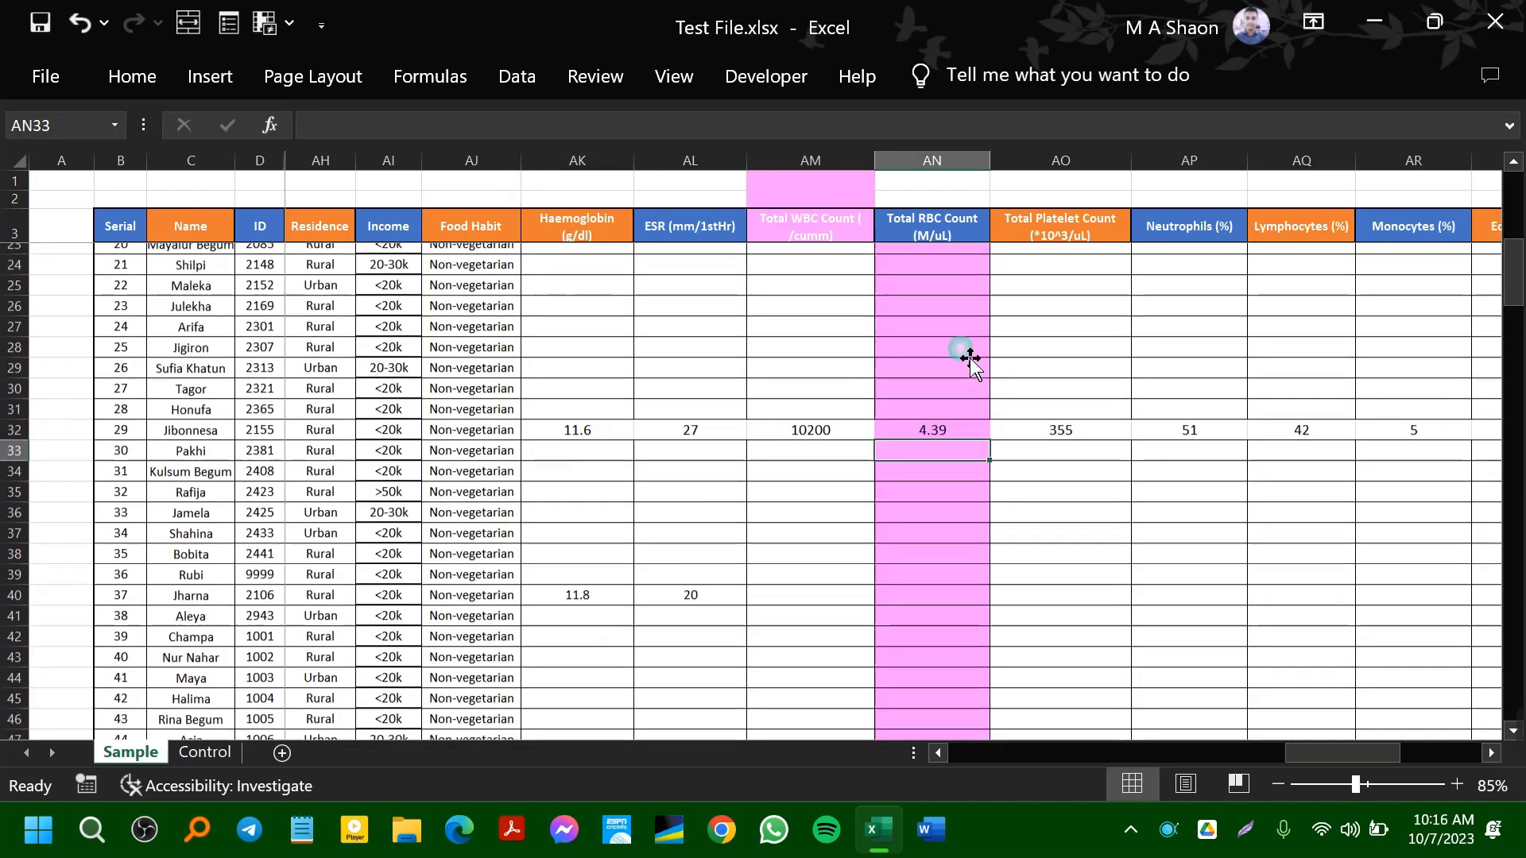
left_click(731, 381)
left_click(576, 364, "ctrl")
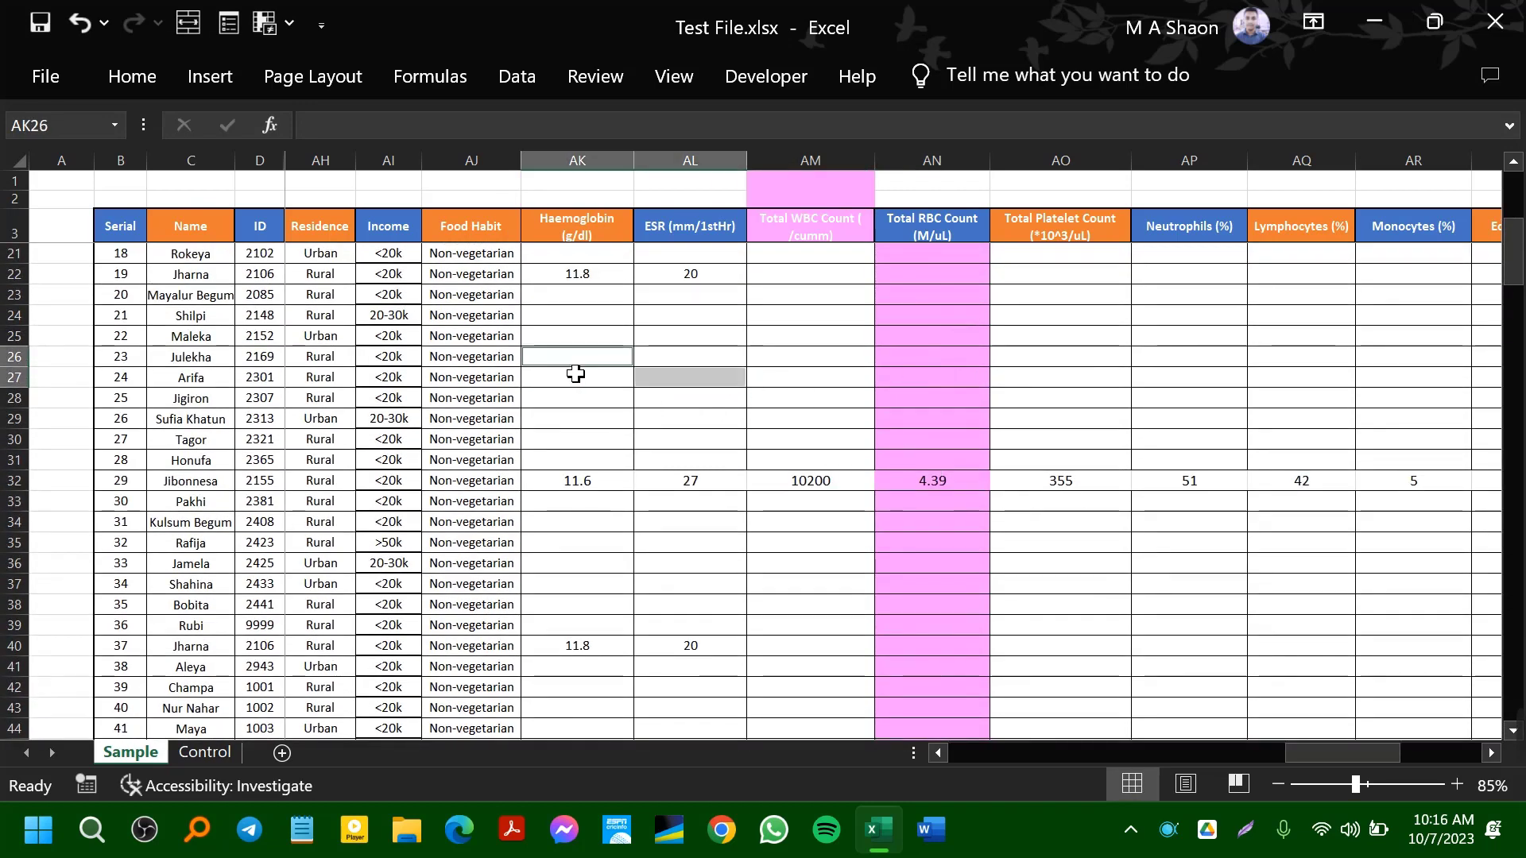
- Create a second formula-based conditional formatting rule for the whole sheet using =CELL("row")=ROW()
key("ctrl+a")
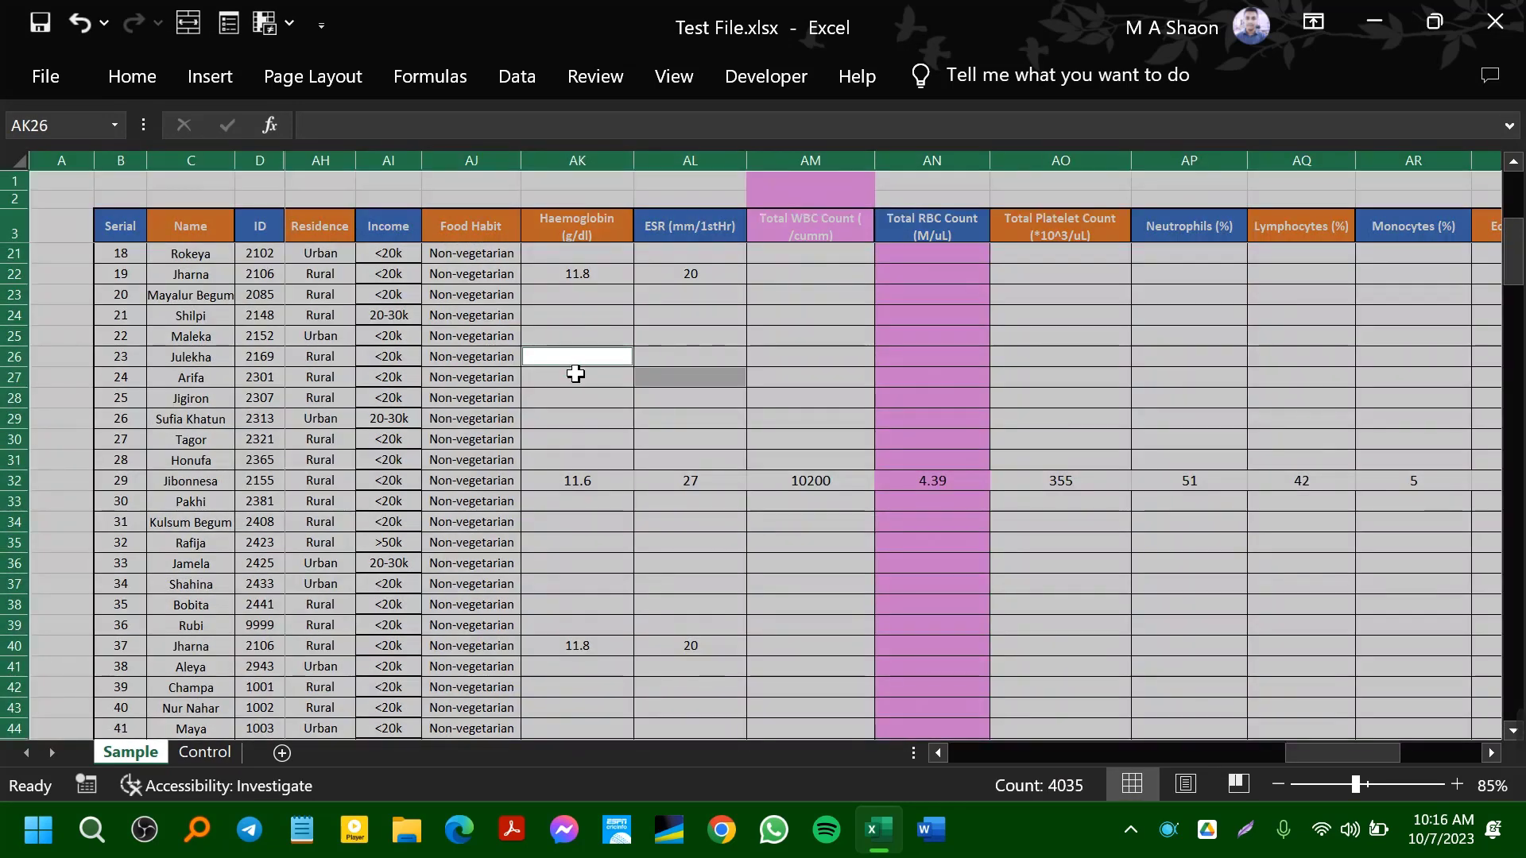
left_click(134, 76)
left_click(1063, 120)
left_click(969, 459)
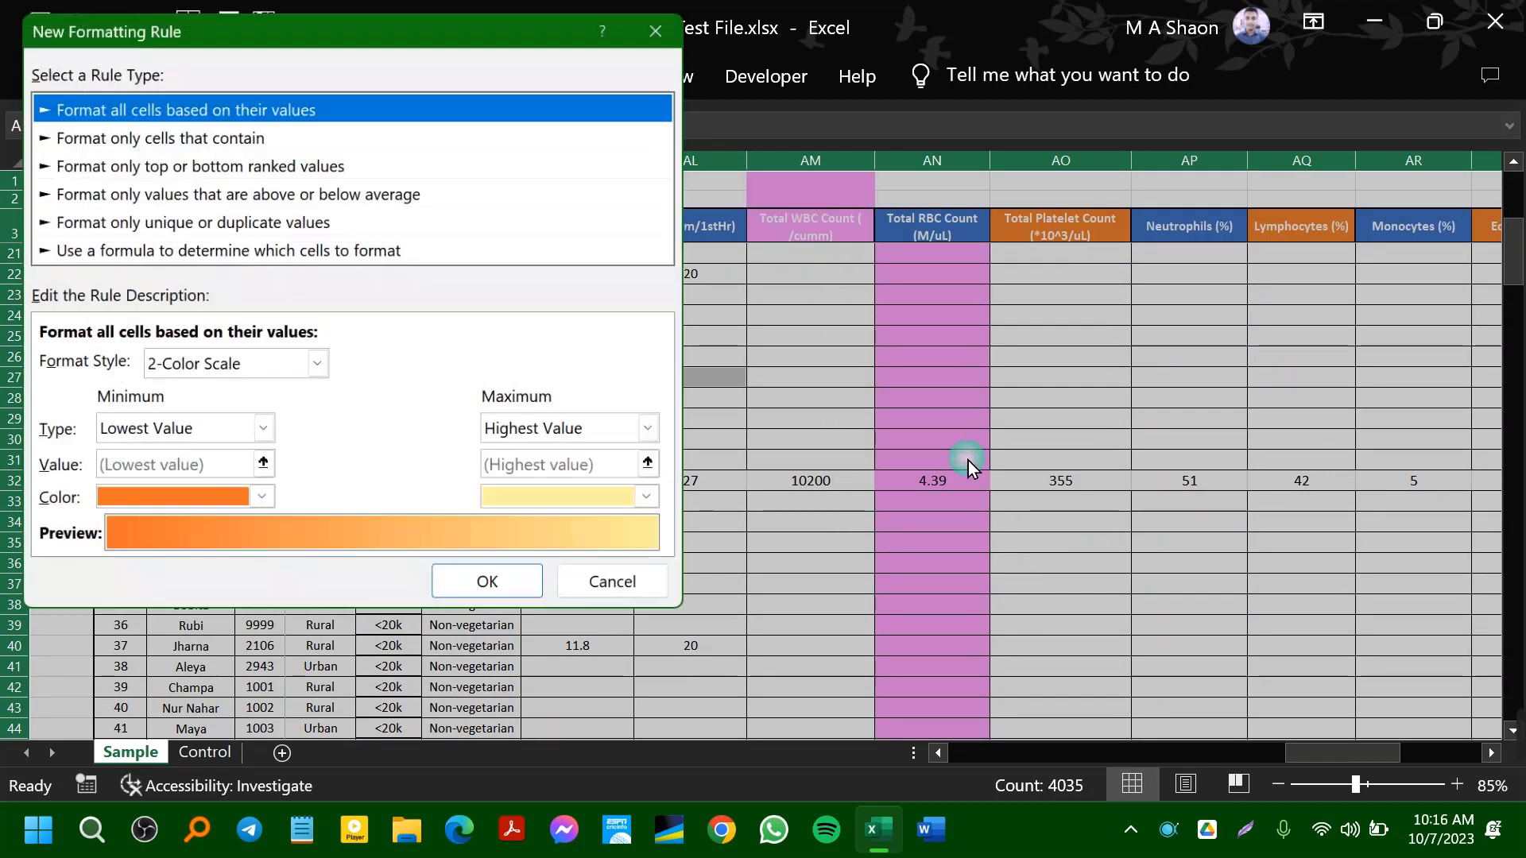
left_click(209, 252)
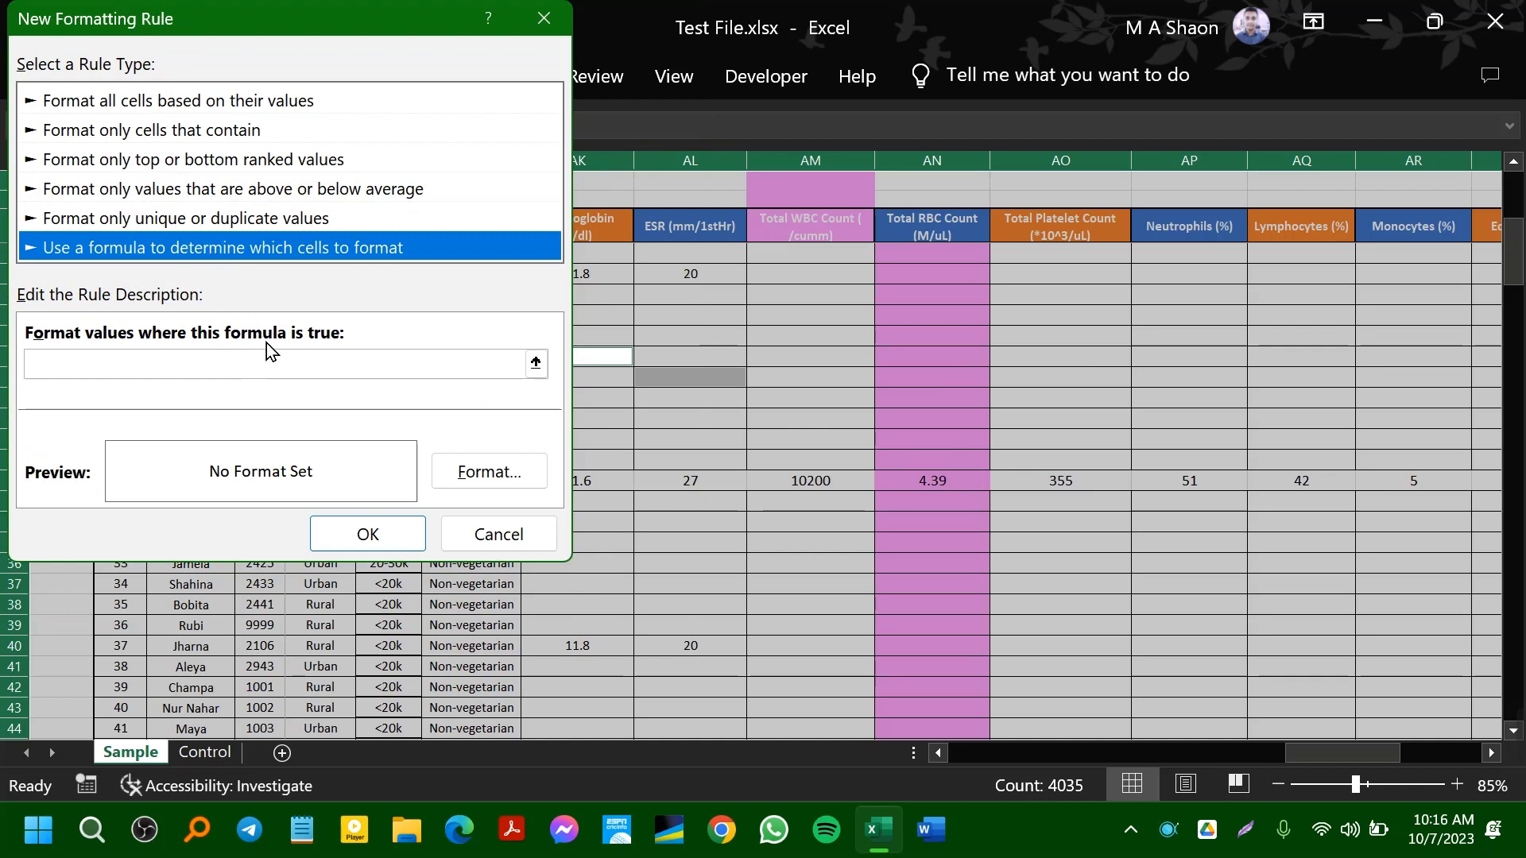
left_click(305, 369)
key("super+v")
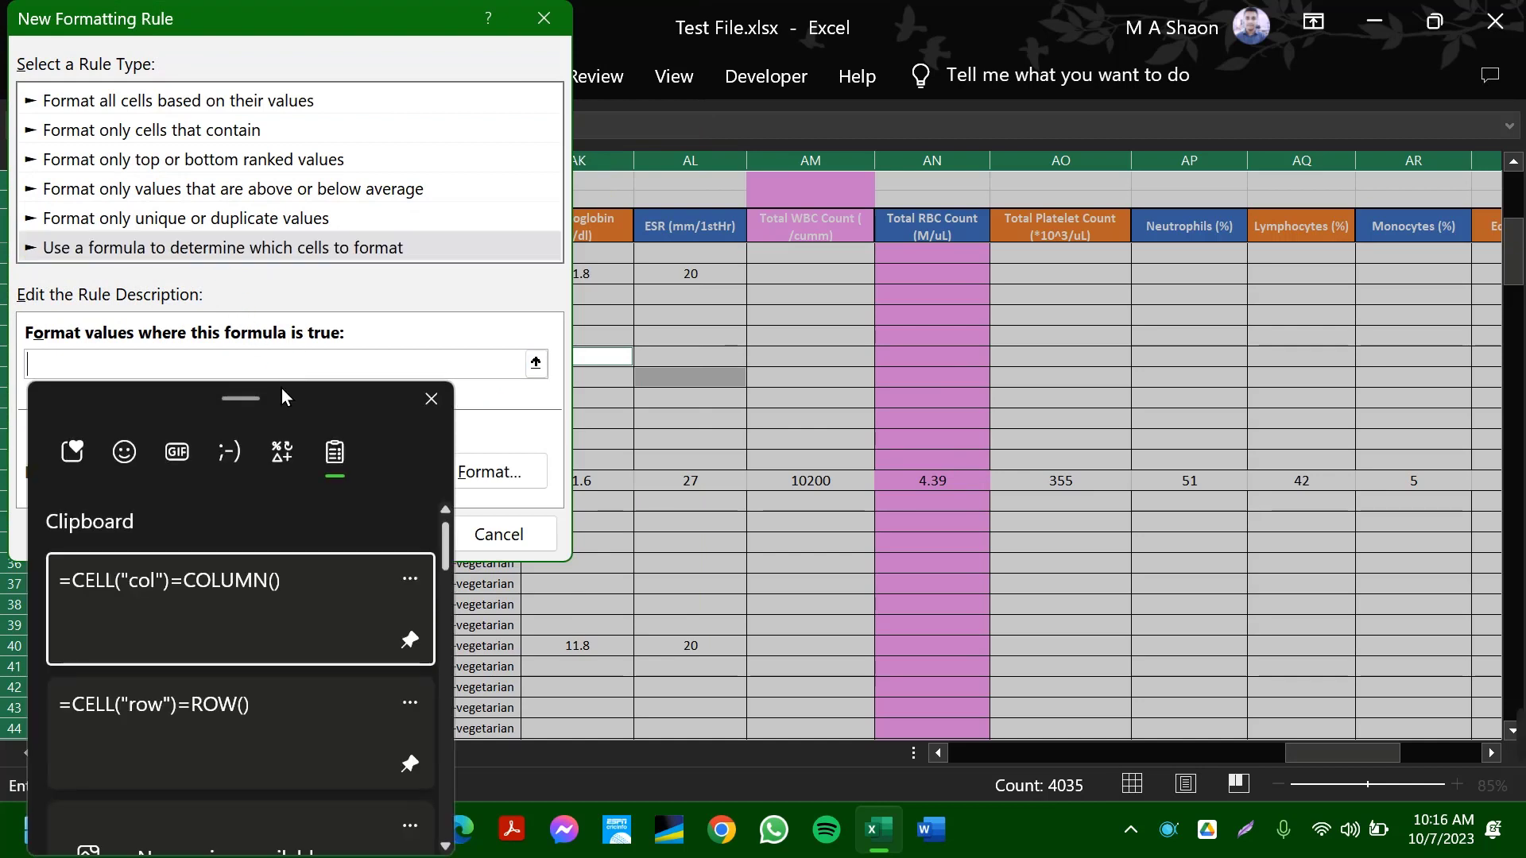
left_click(245, 705)
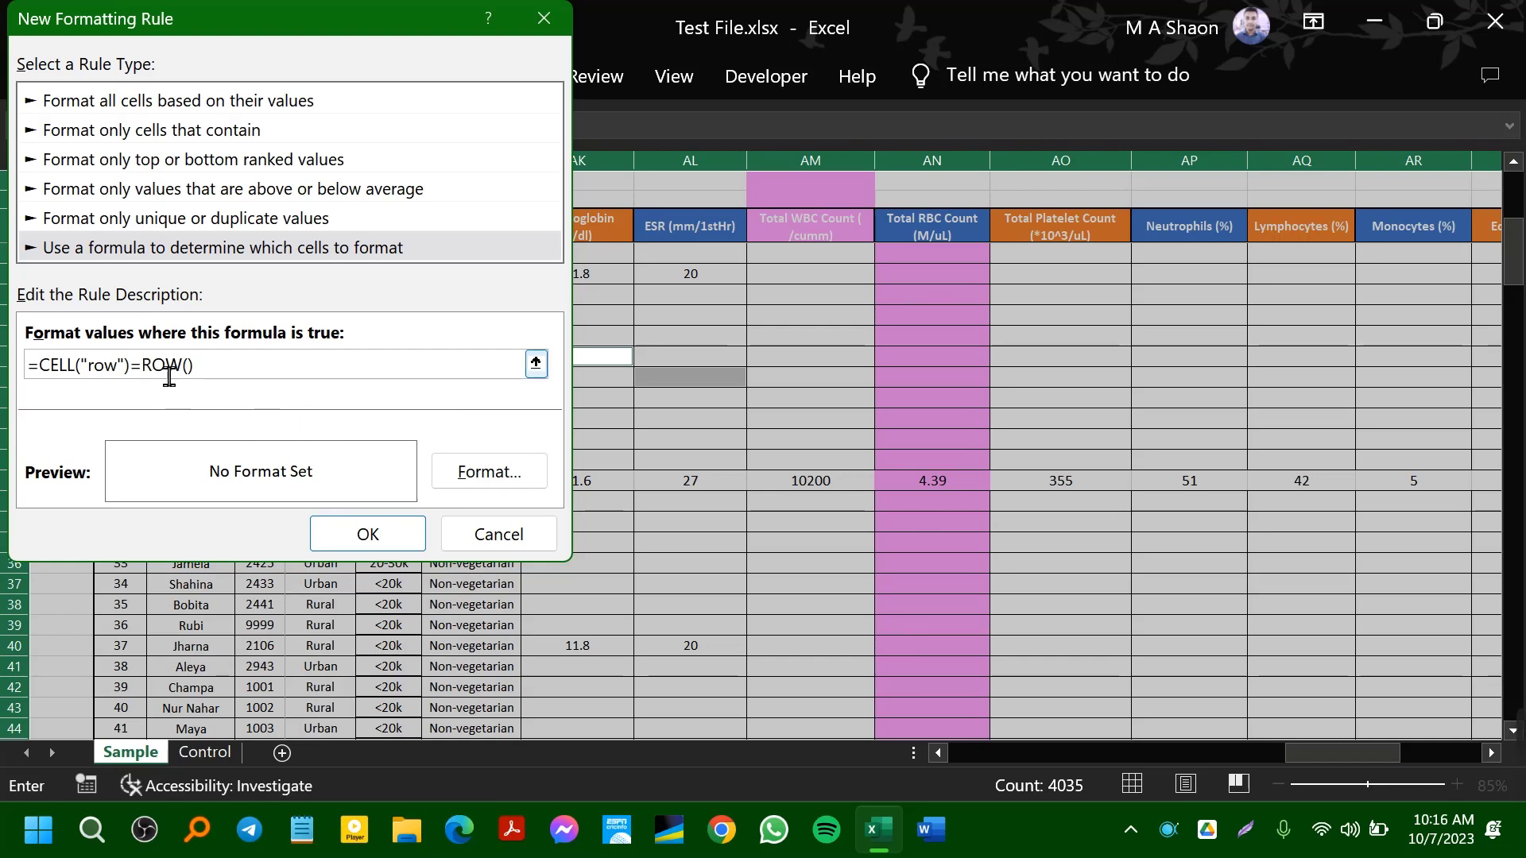
- Give the row rule a bright blue fill from the extended colour palette and apply the rule
left_click(488, 487)
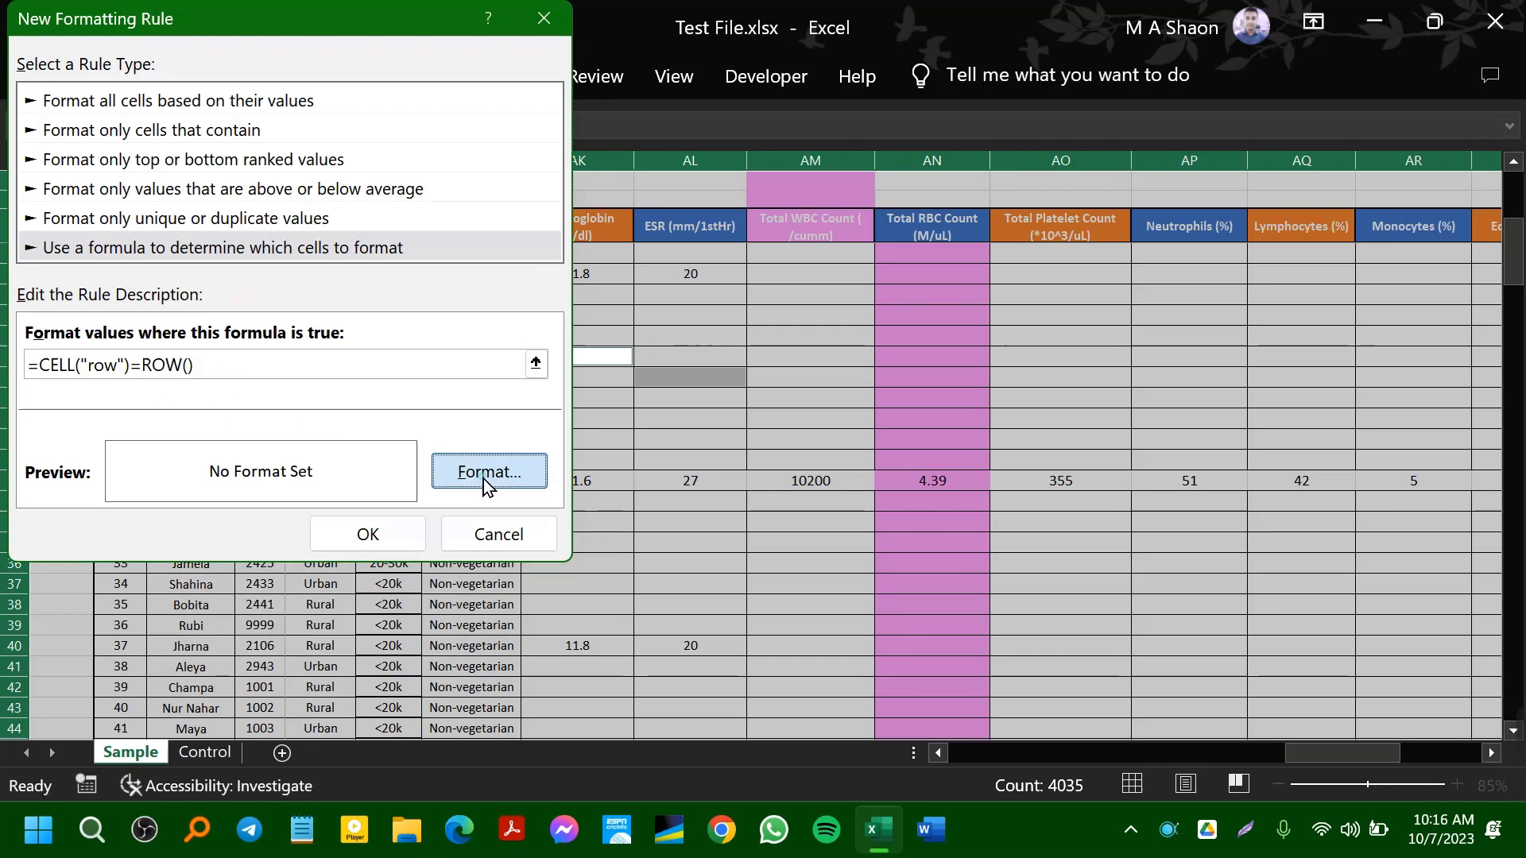
left_click(200, 326)
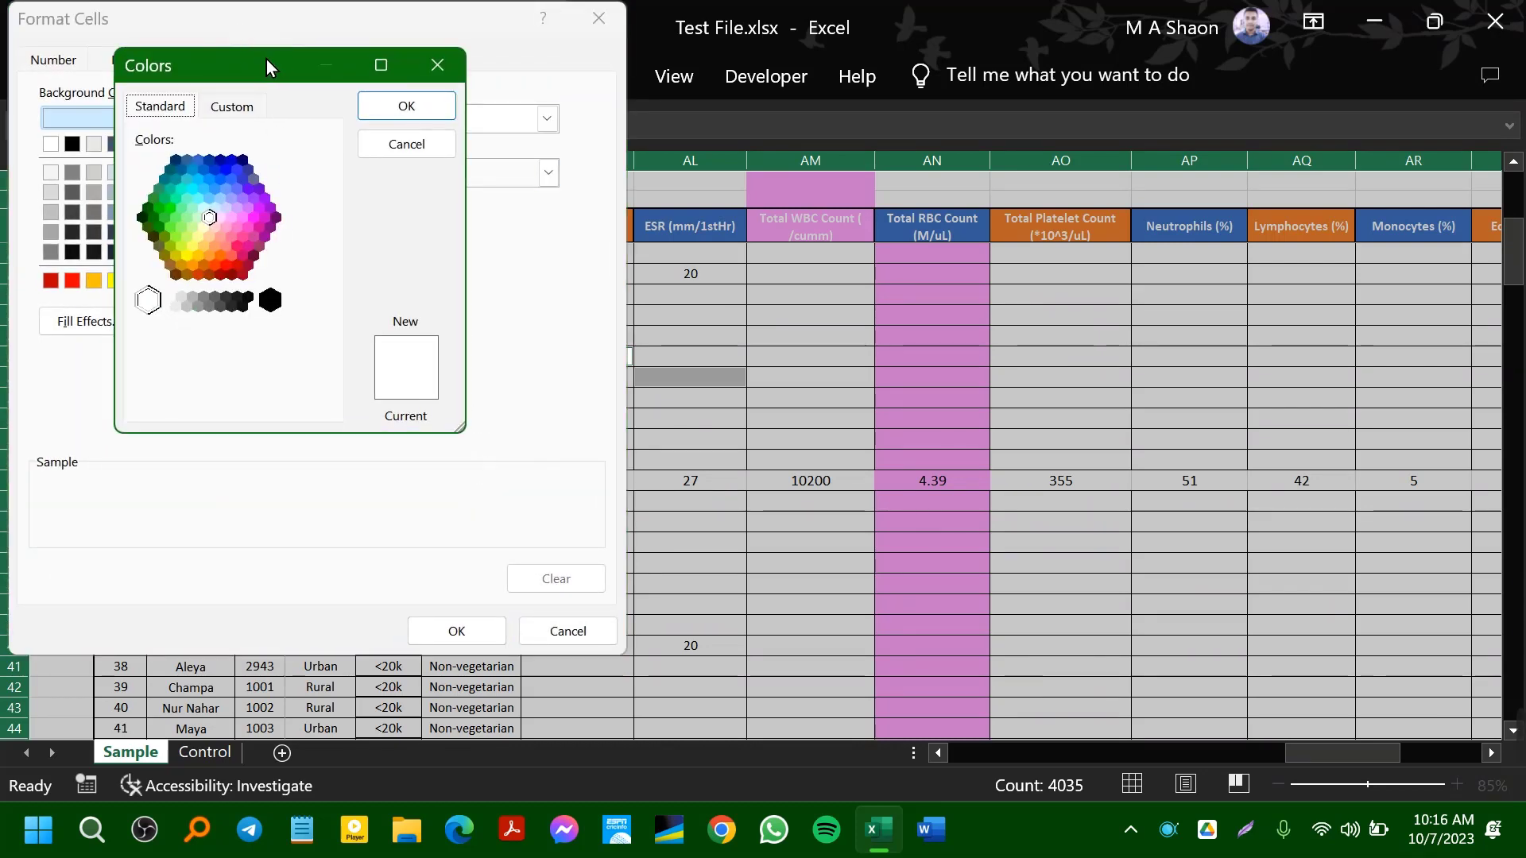
left_click_drag(266, 59, 528, 86)
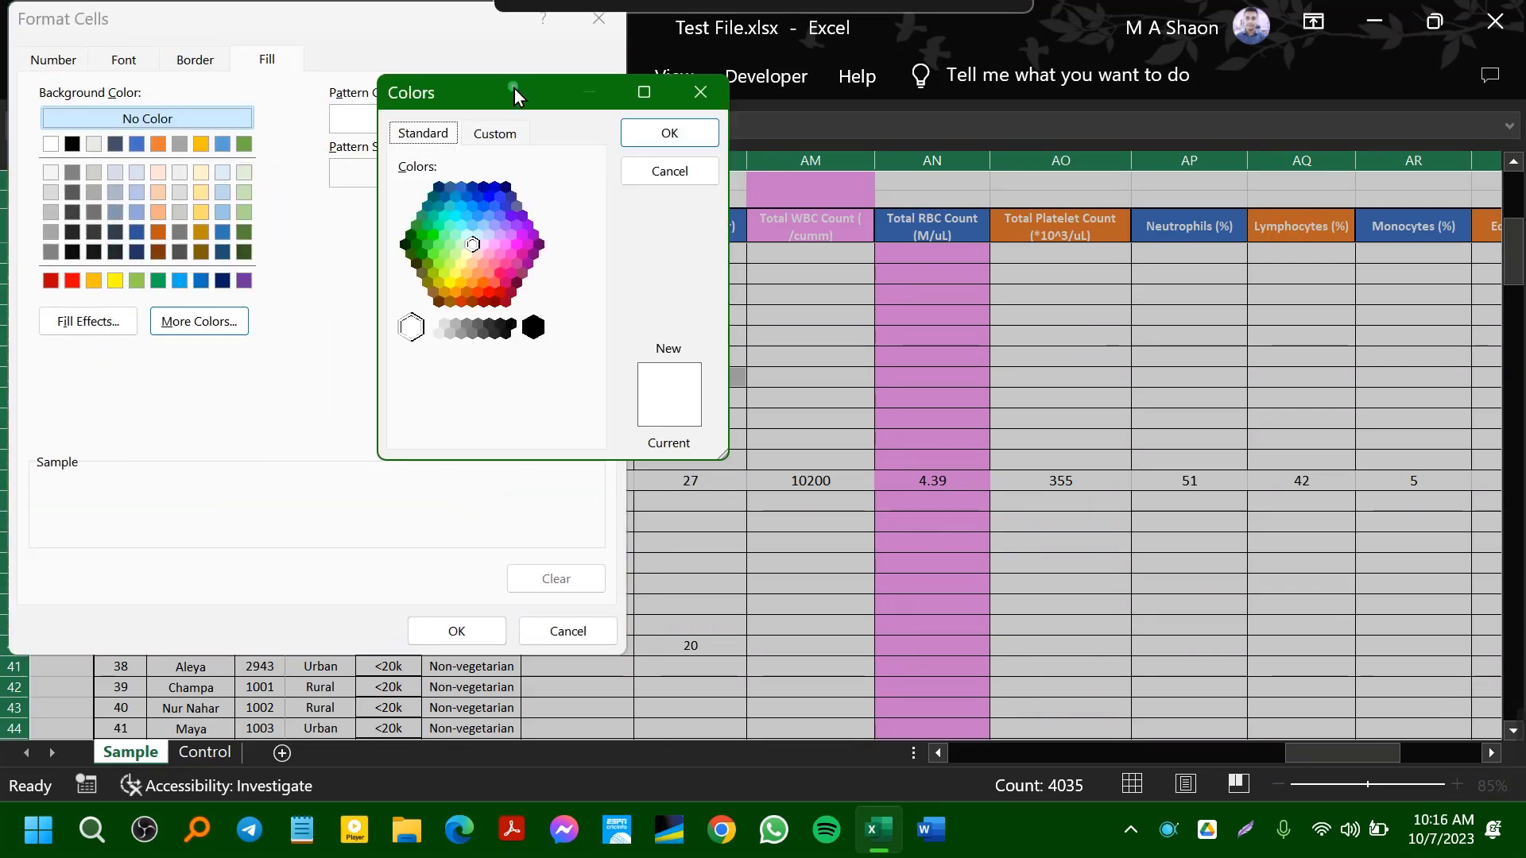
left_click(479, 216)
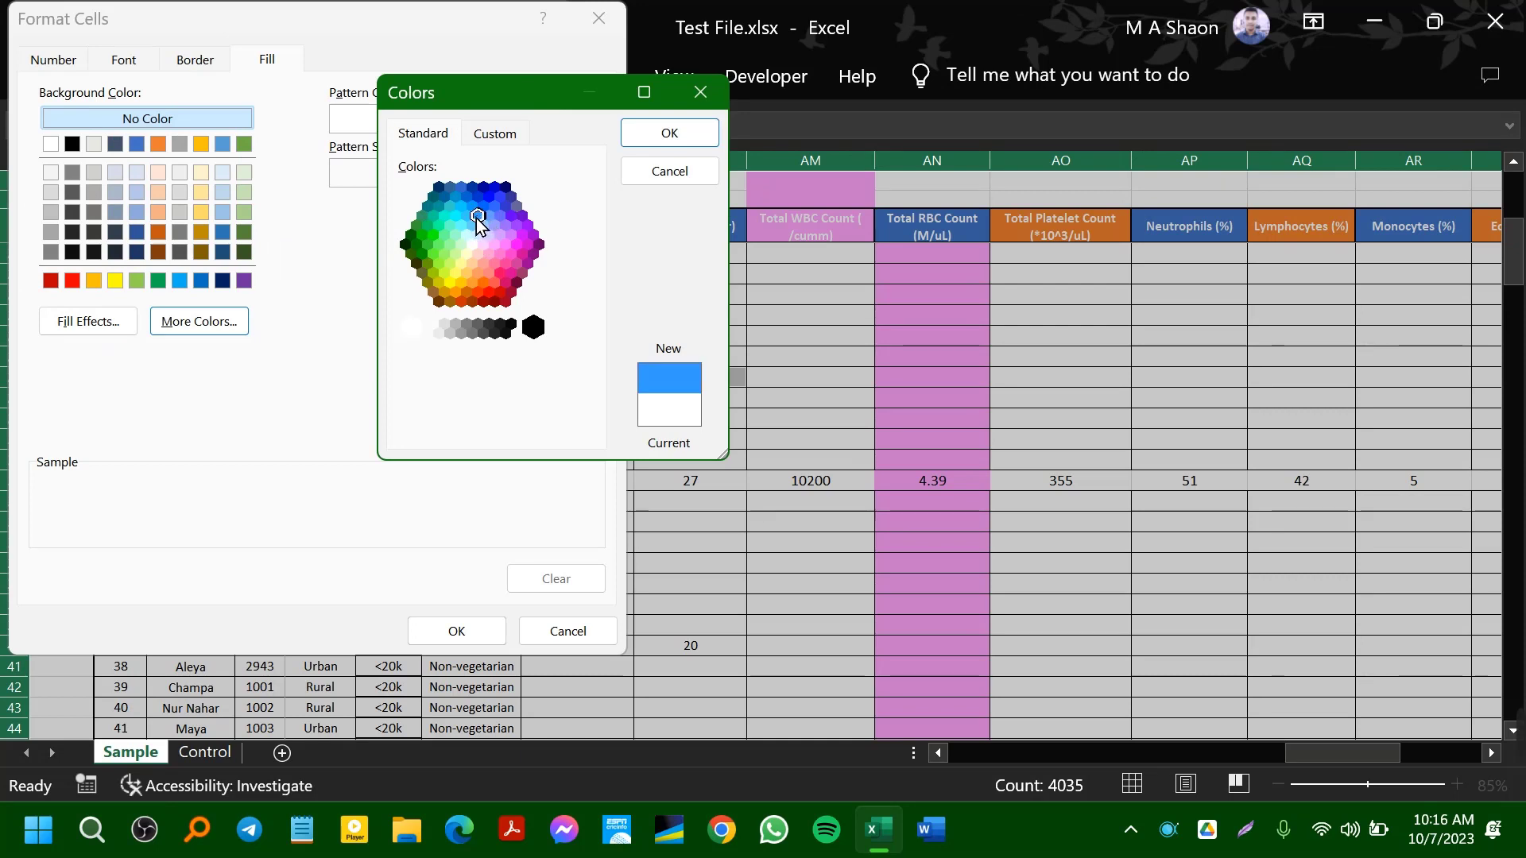
left_click(472, 224)
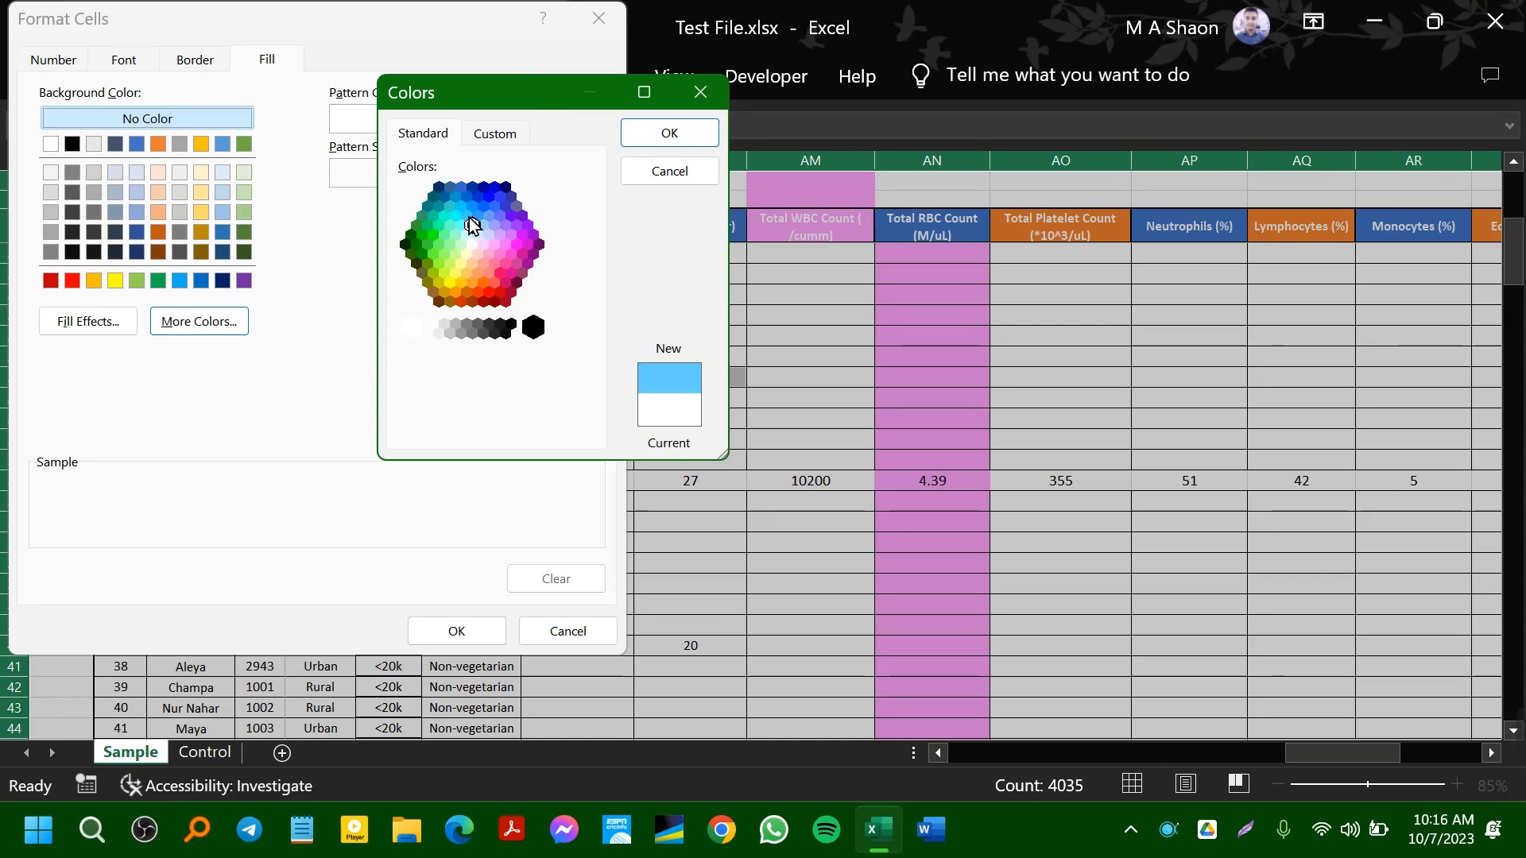
left_click(468, 215)
left_click(476, 213)
left_click(473, 207)
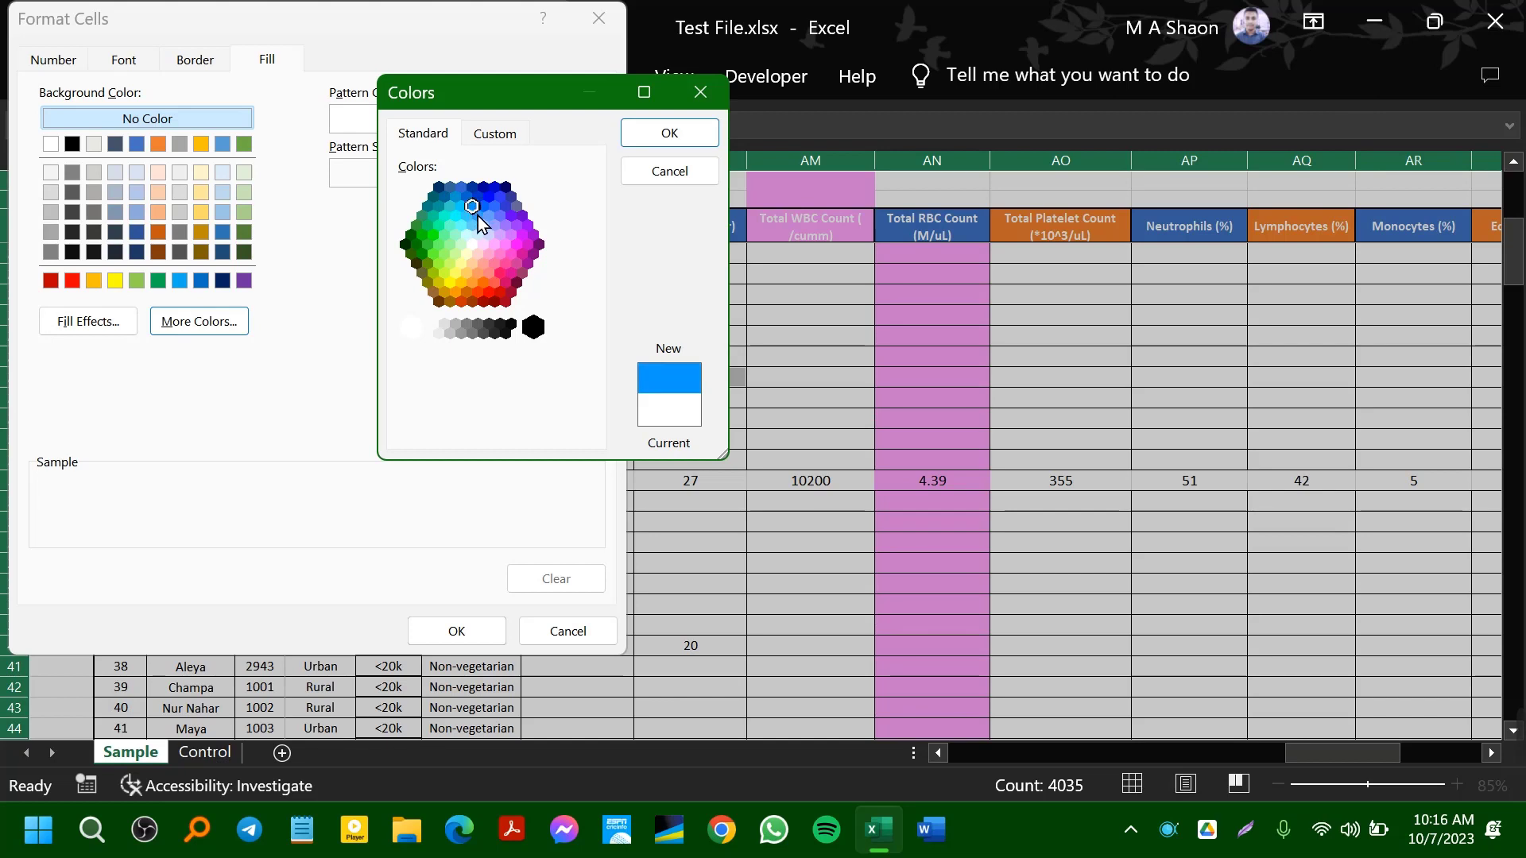
left_click(679, 136)
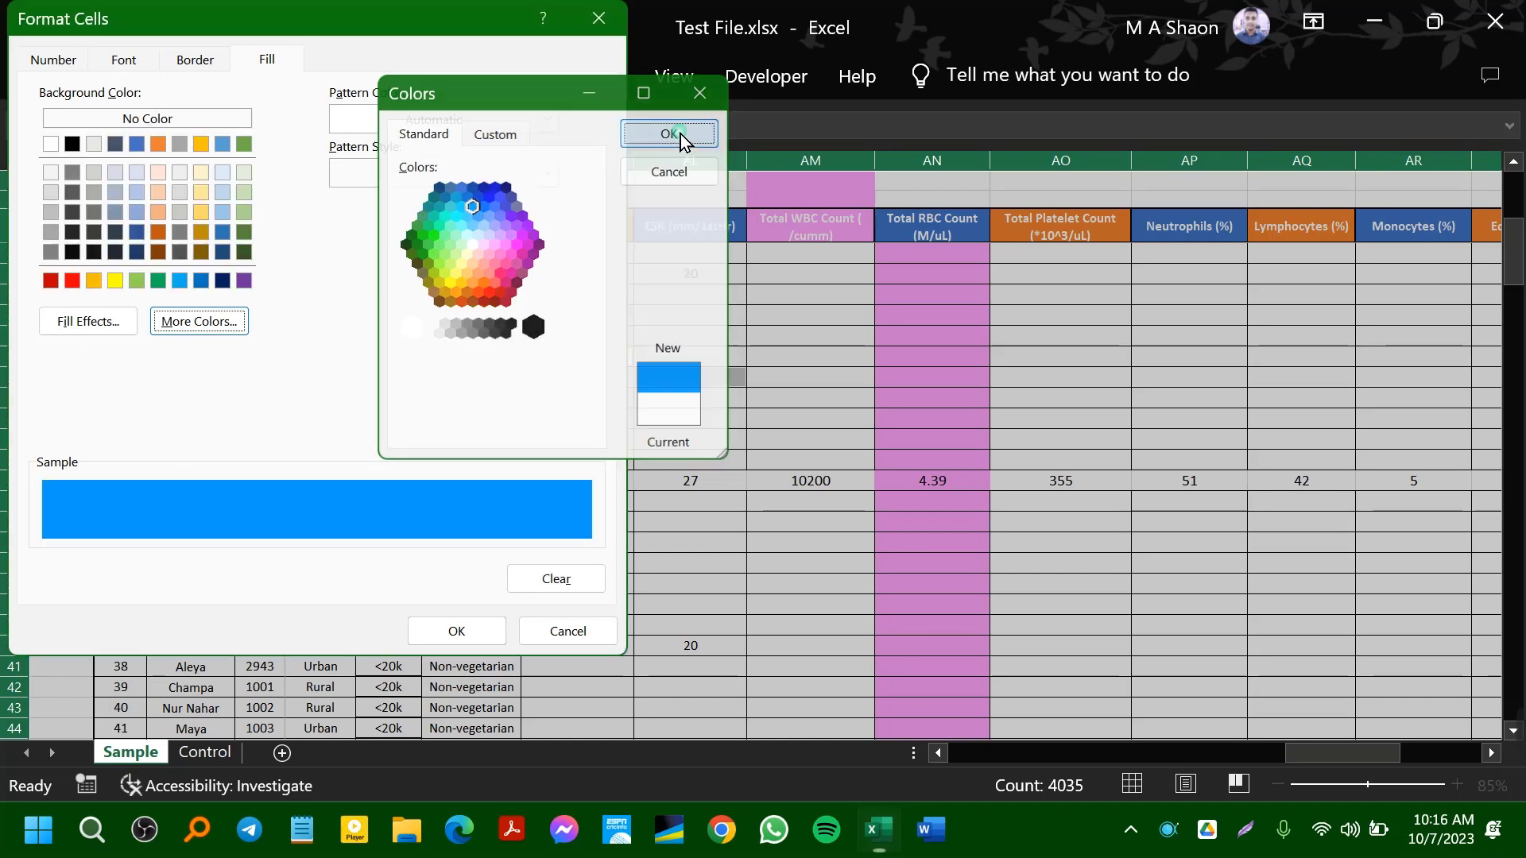
left_click(473, 631)
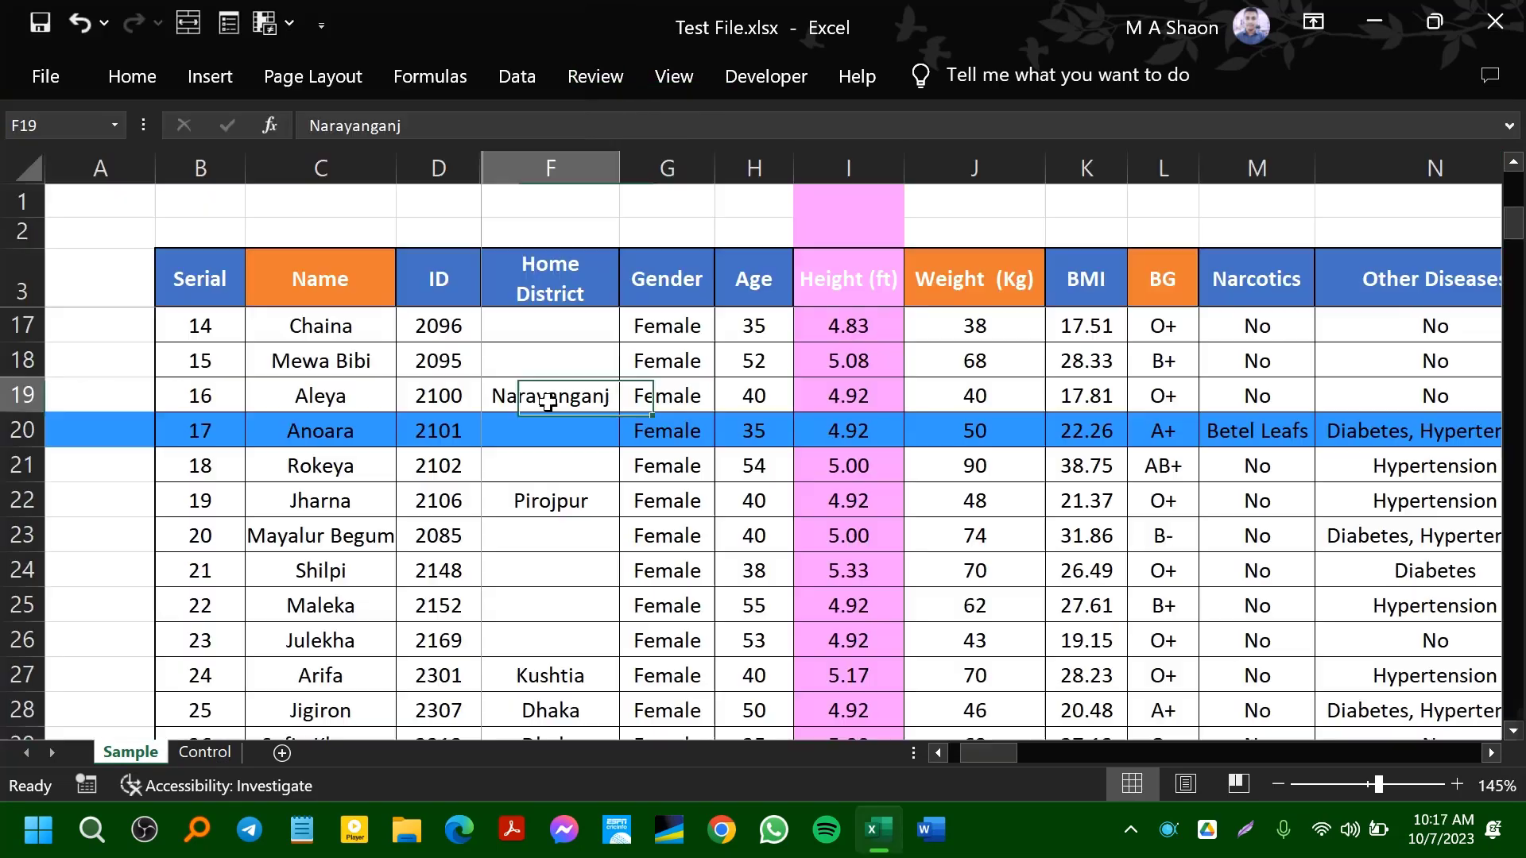
- Test the row and column highlighting by selecting cells in the Home District, ID and Name columns and entering edit mode in F22
left_click(548, 501)
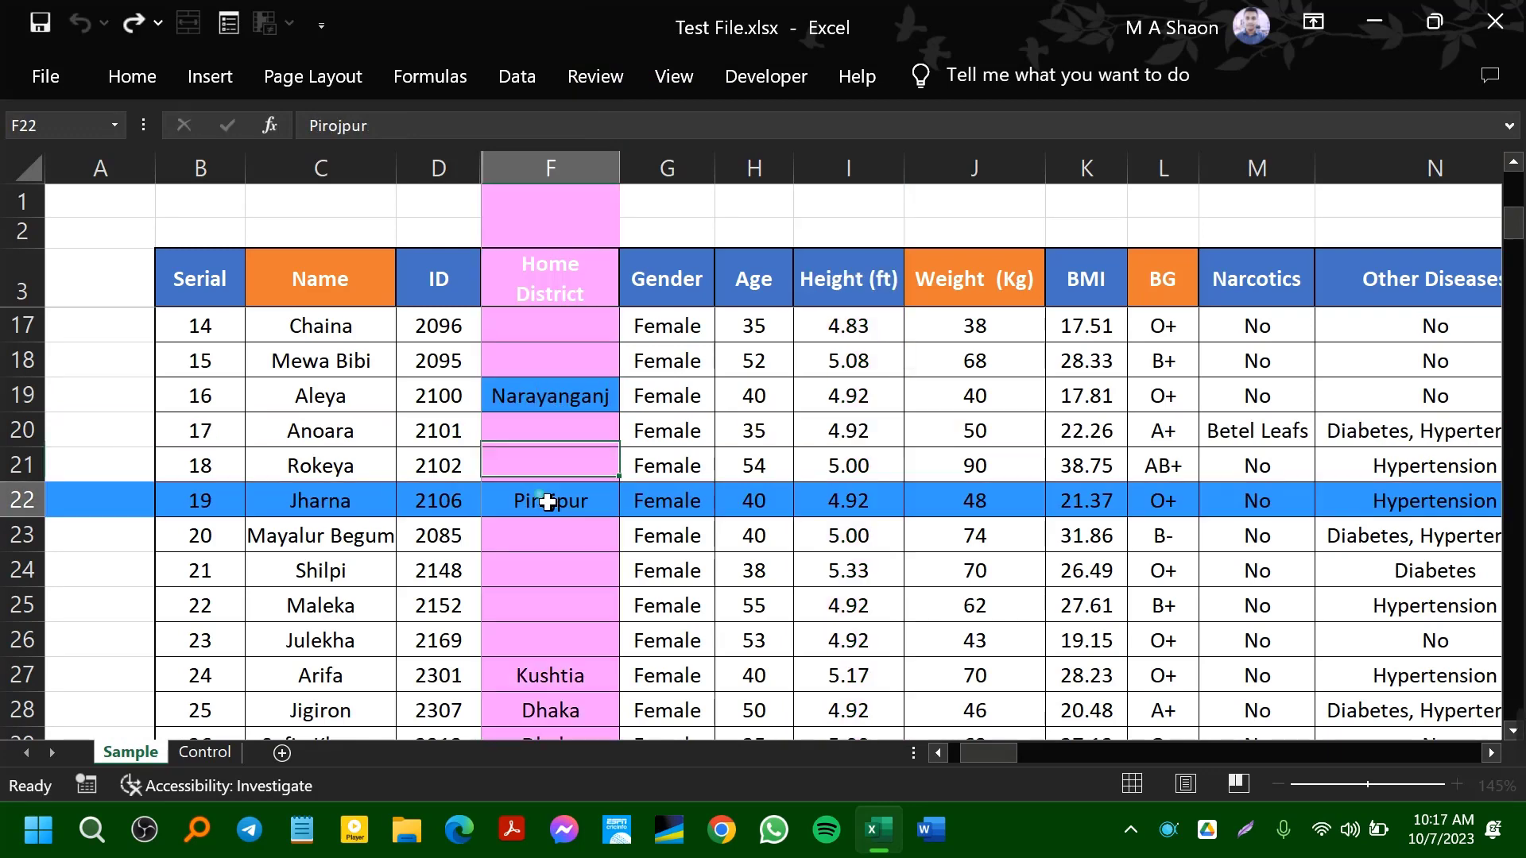
double_click(548, 501)
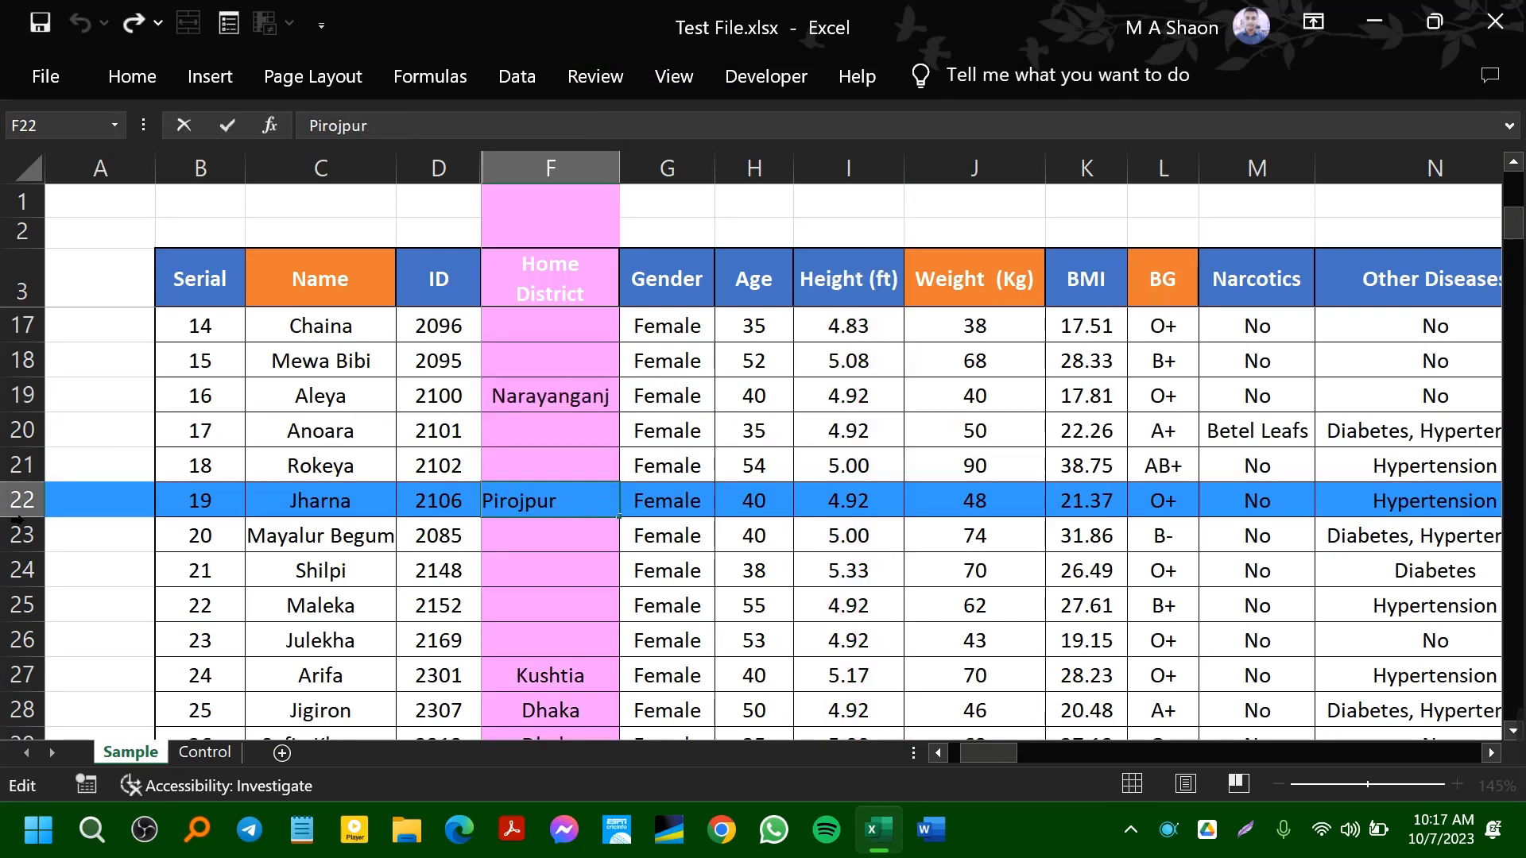
left_click(443, 433)
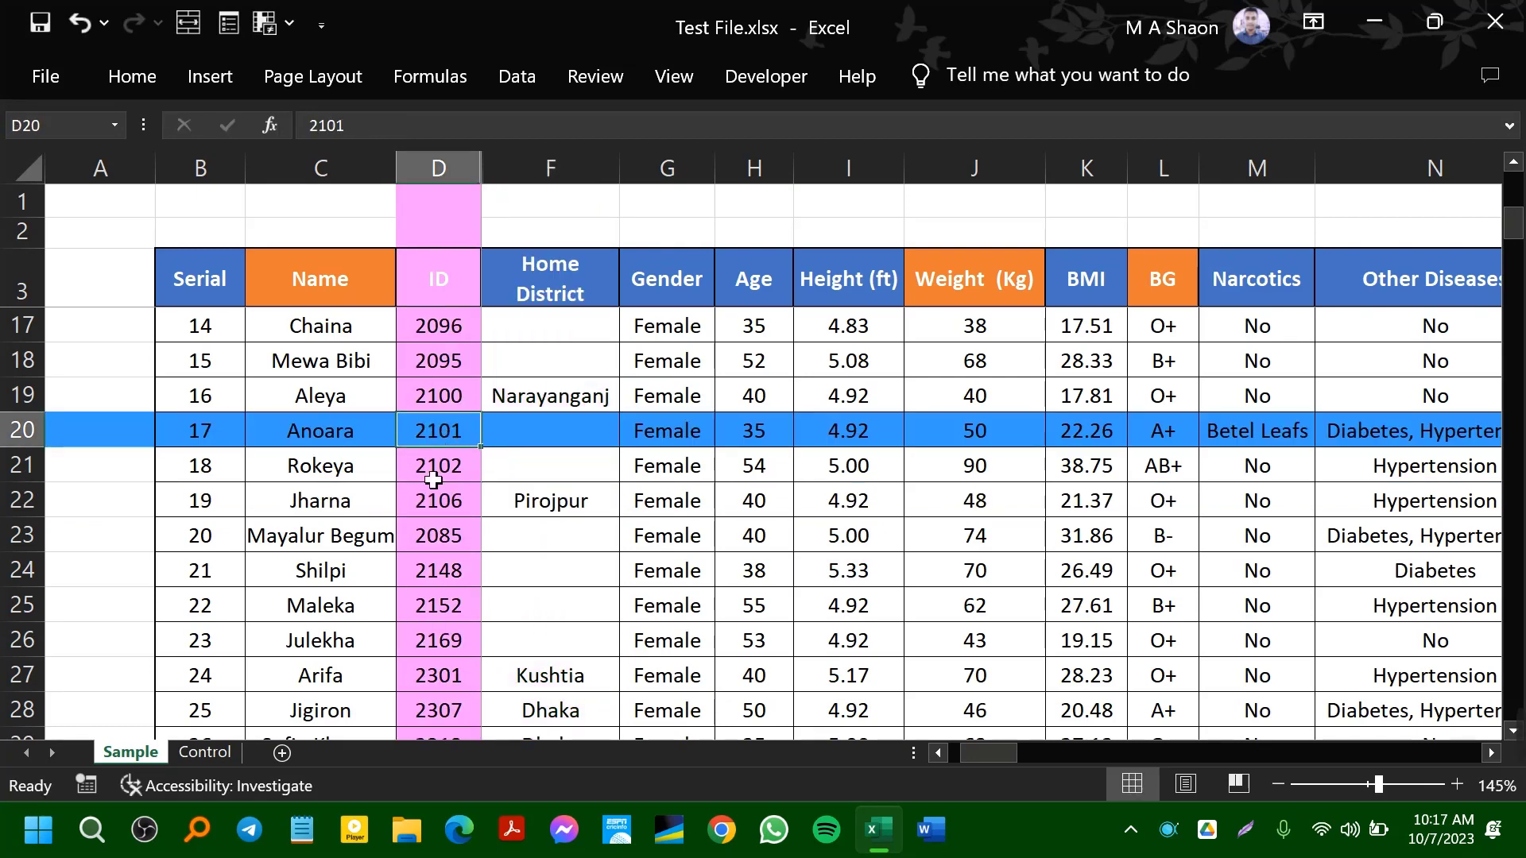
left_click(316, 507)
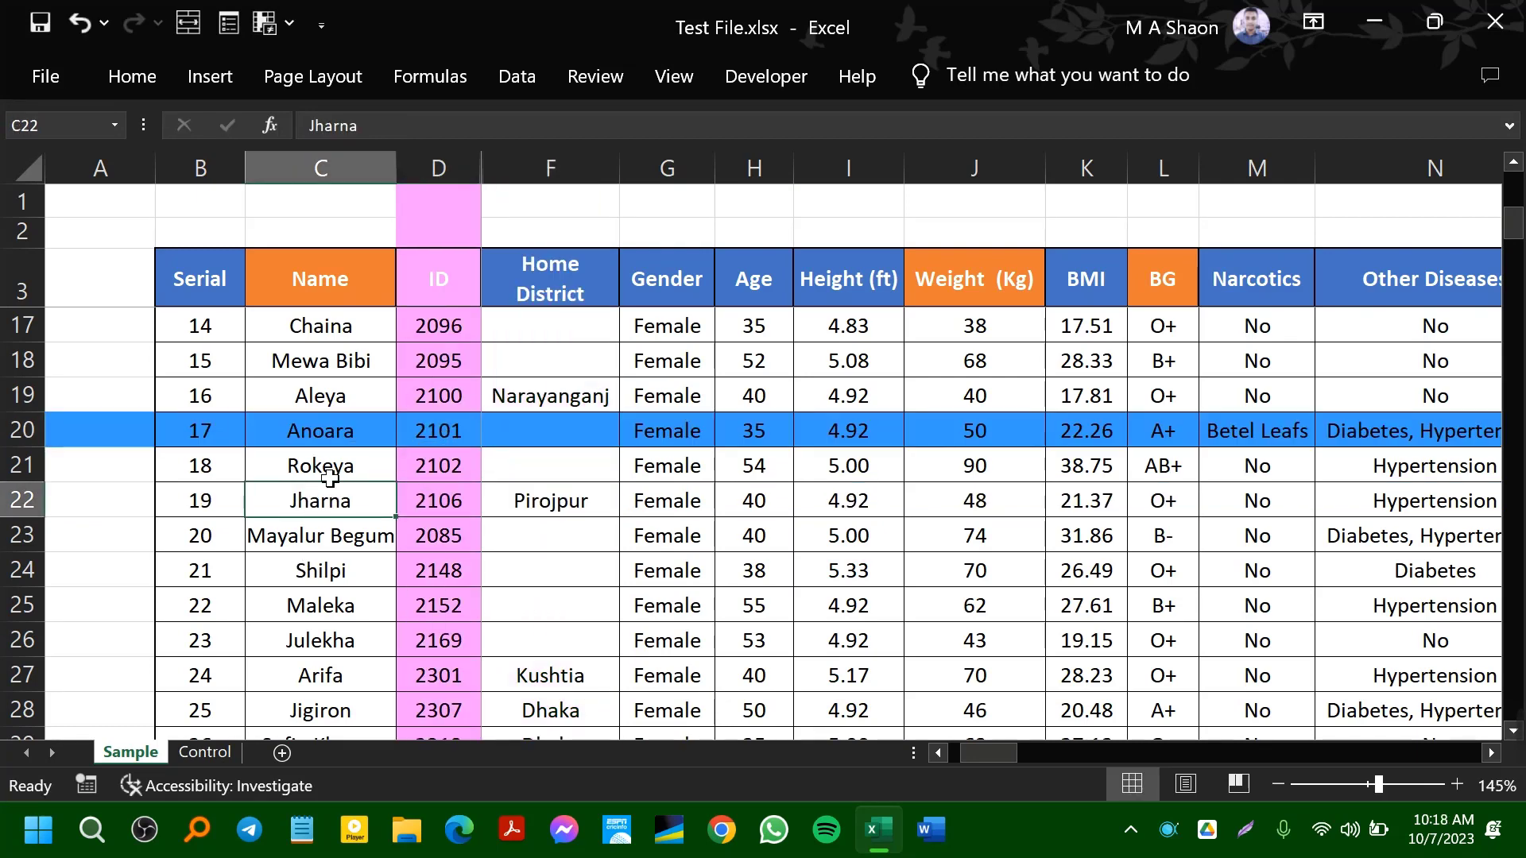
left_click(359, 341)
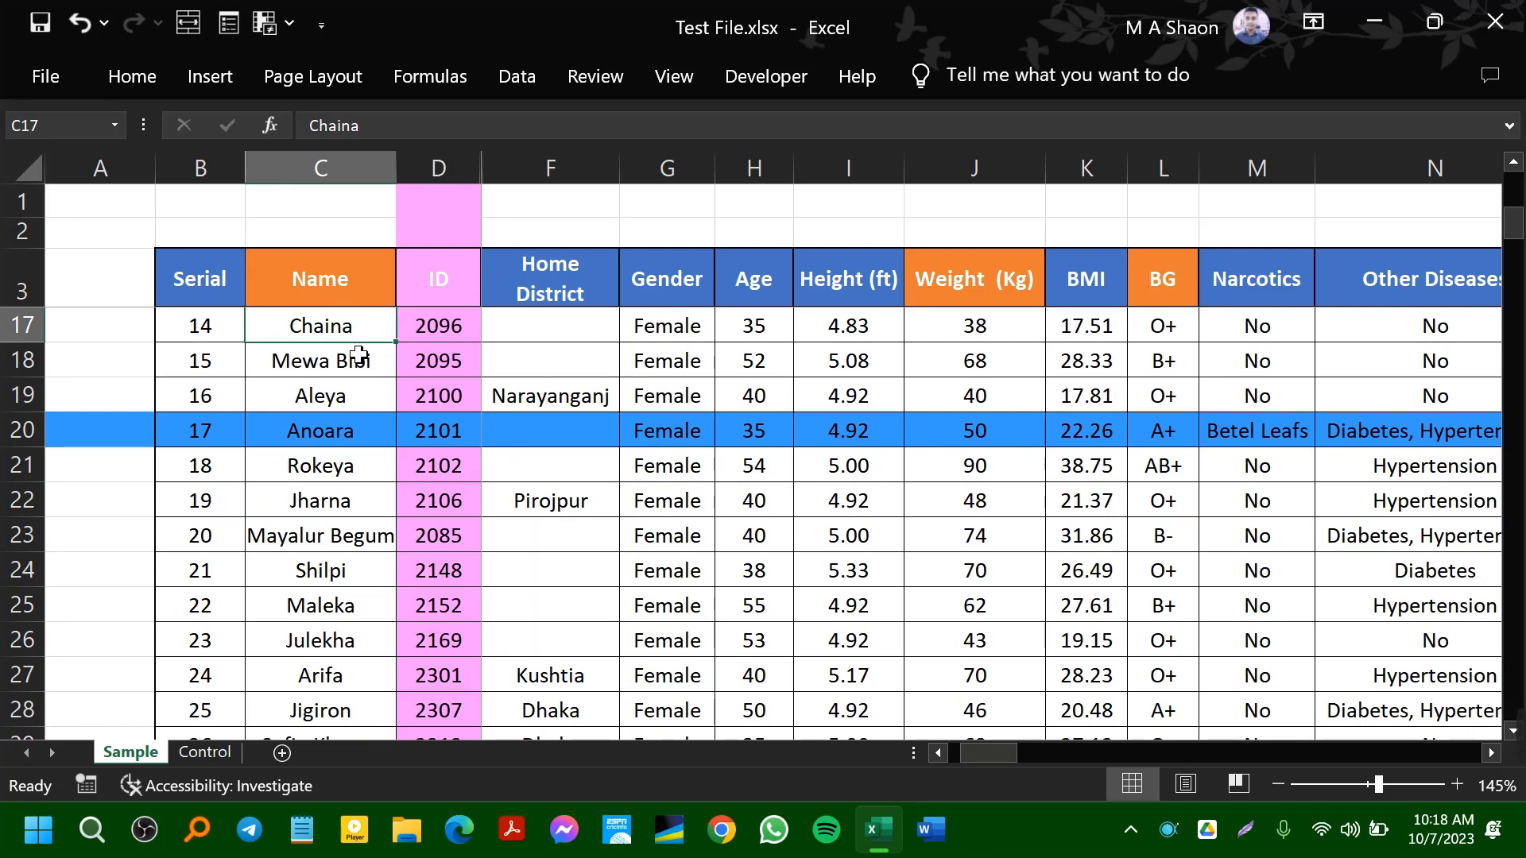
- Open the Visual Basic editor for the workbook and display its Project Explorer
left_click(764, 89)
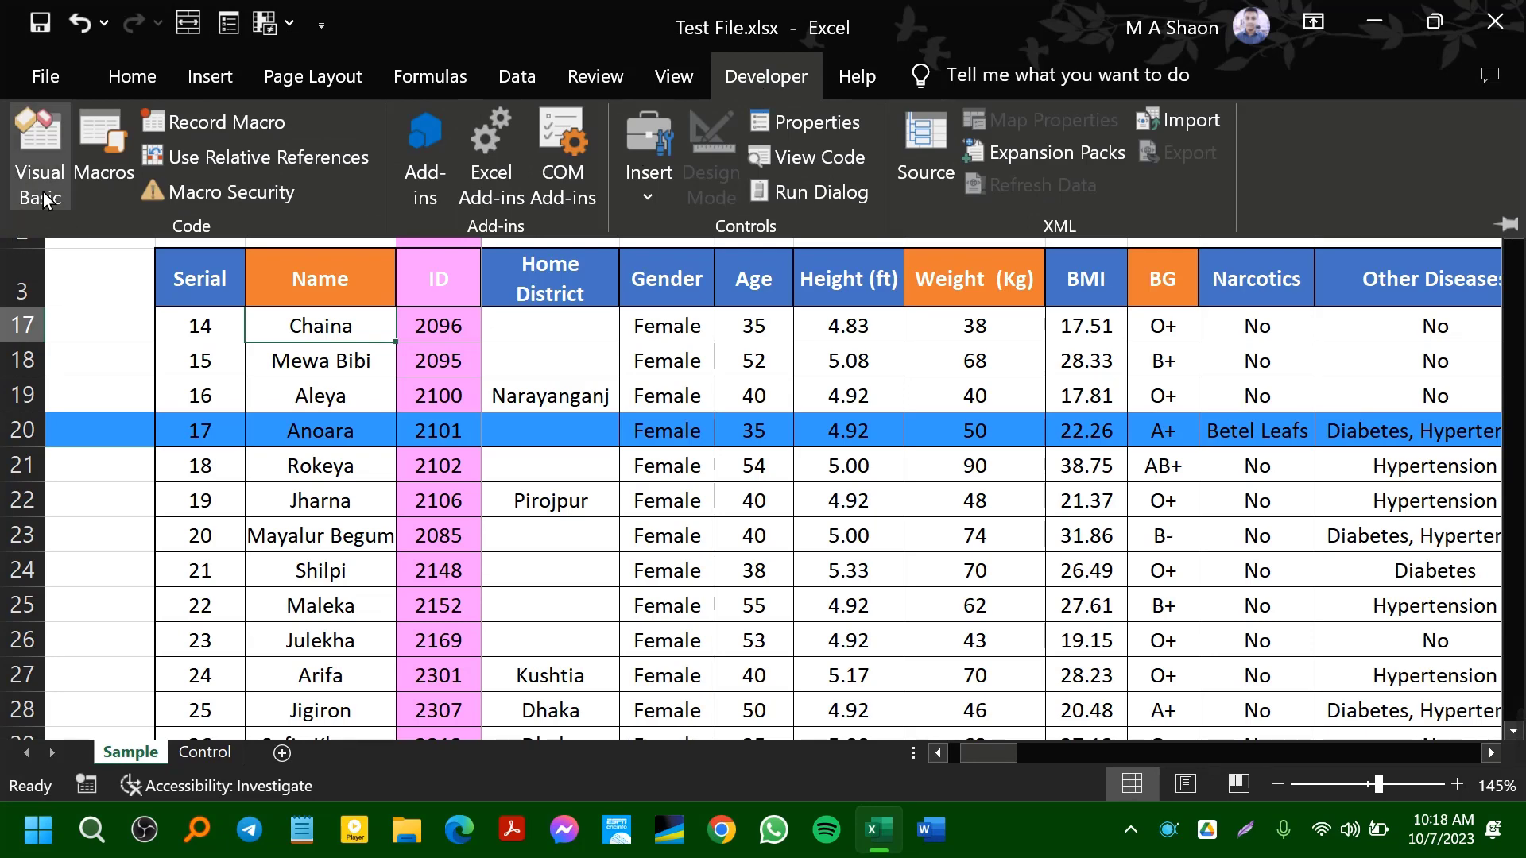
left_click(39, 155)
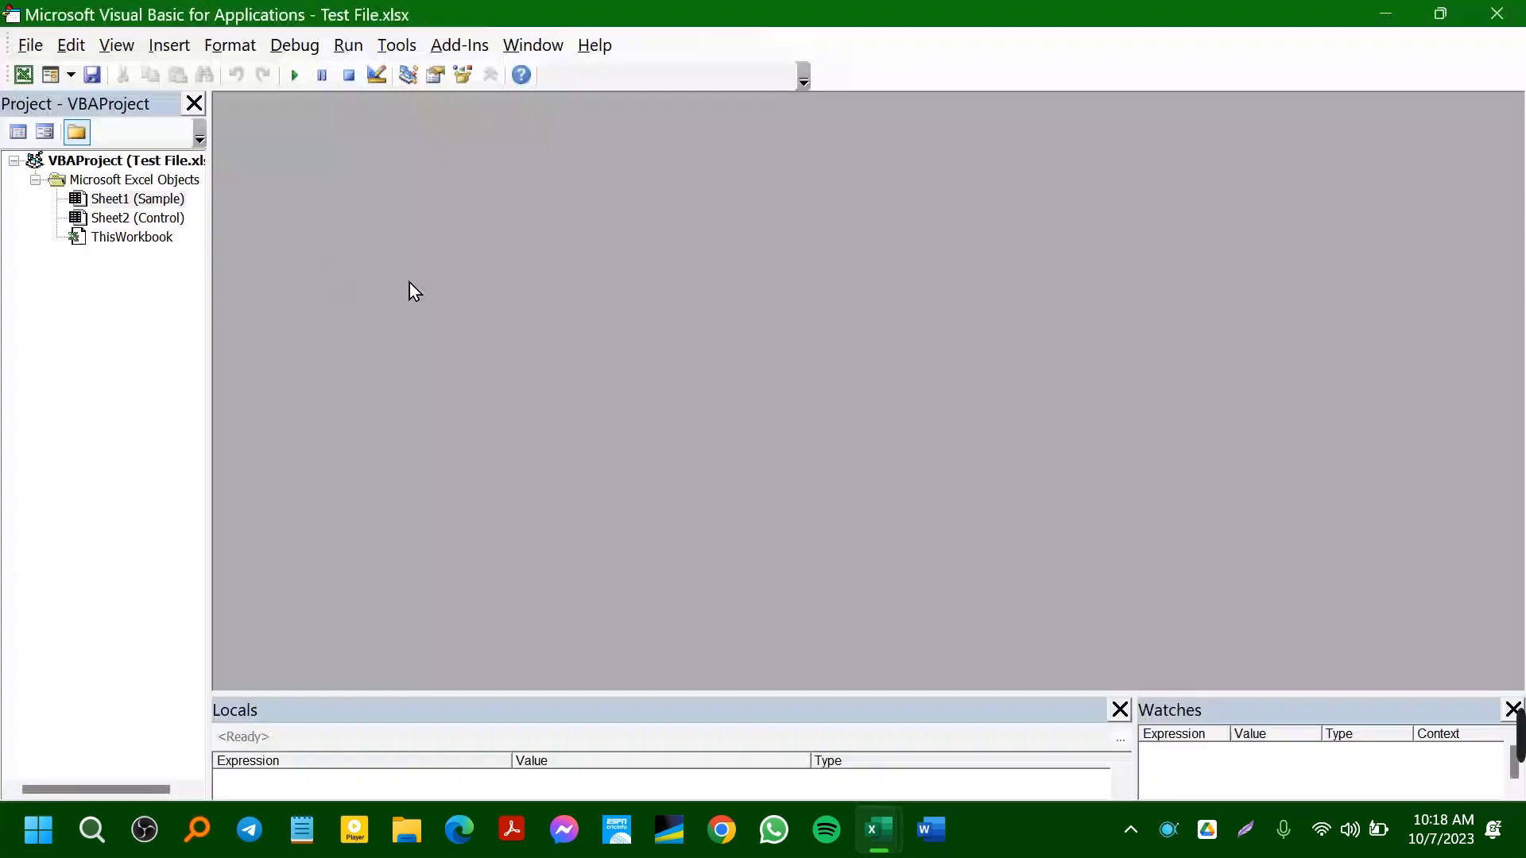
left_click(116, 183)
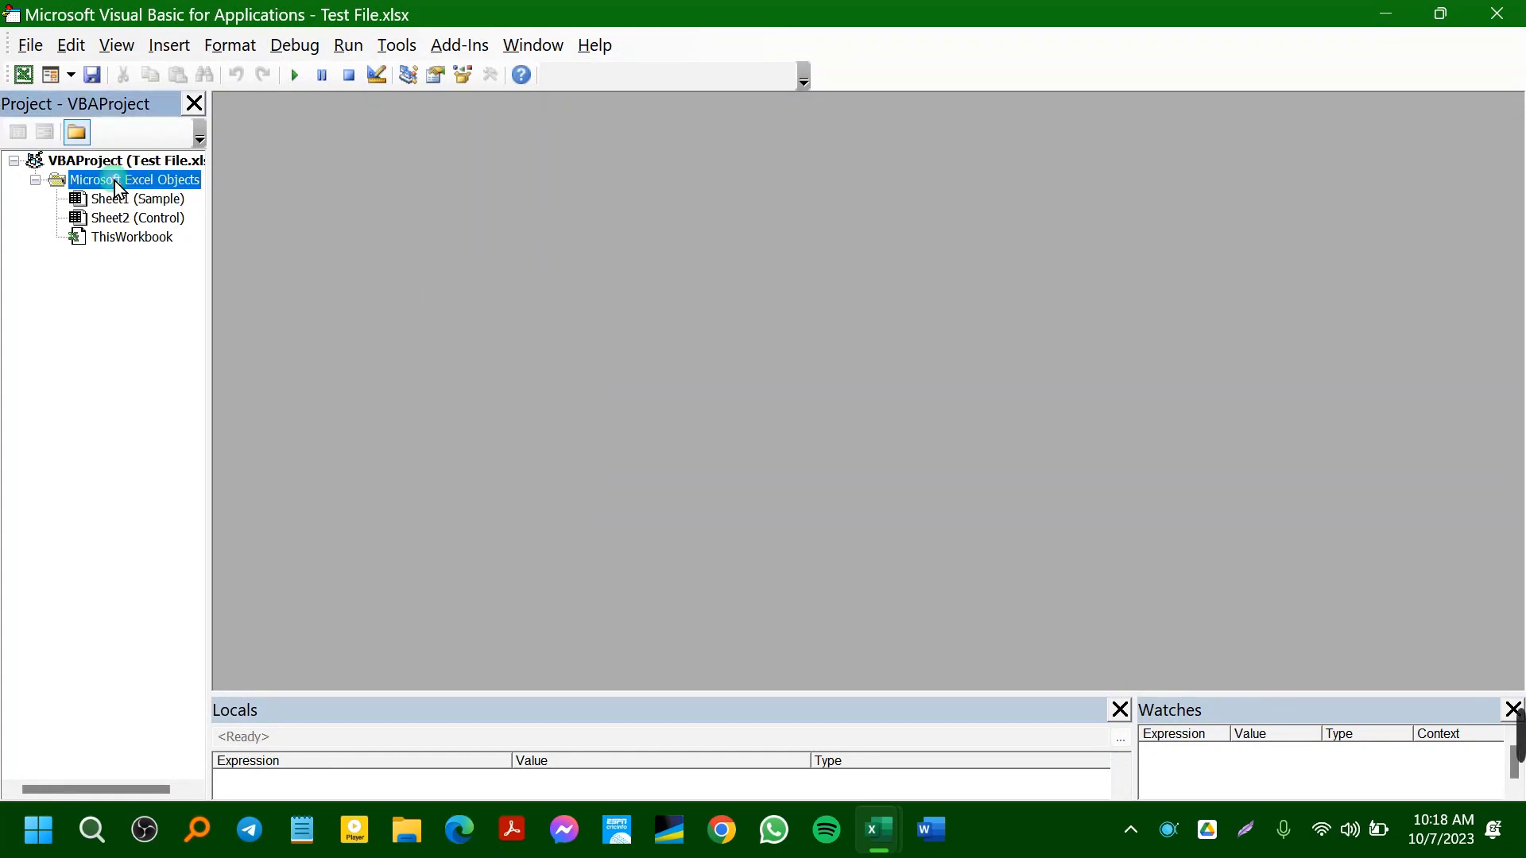
left_click(140, 200)
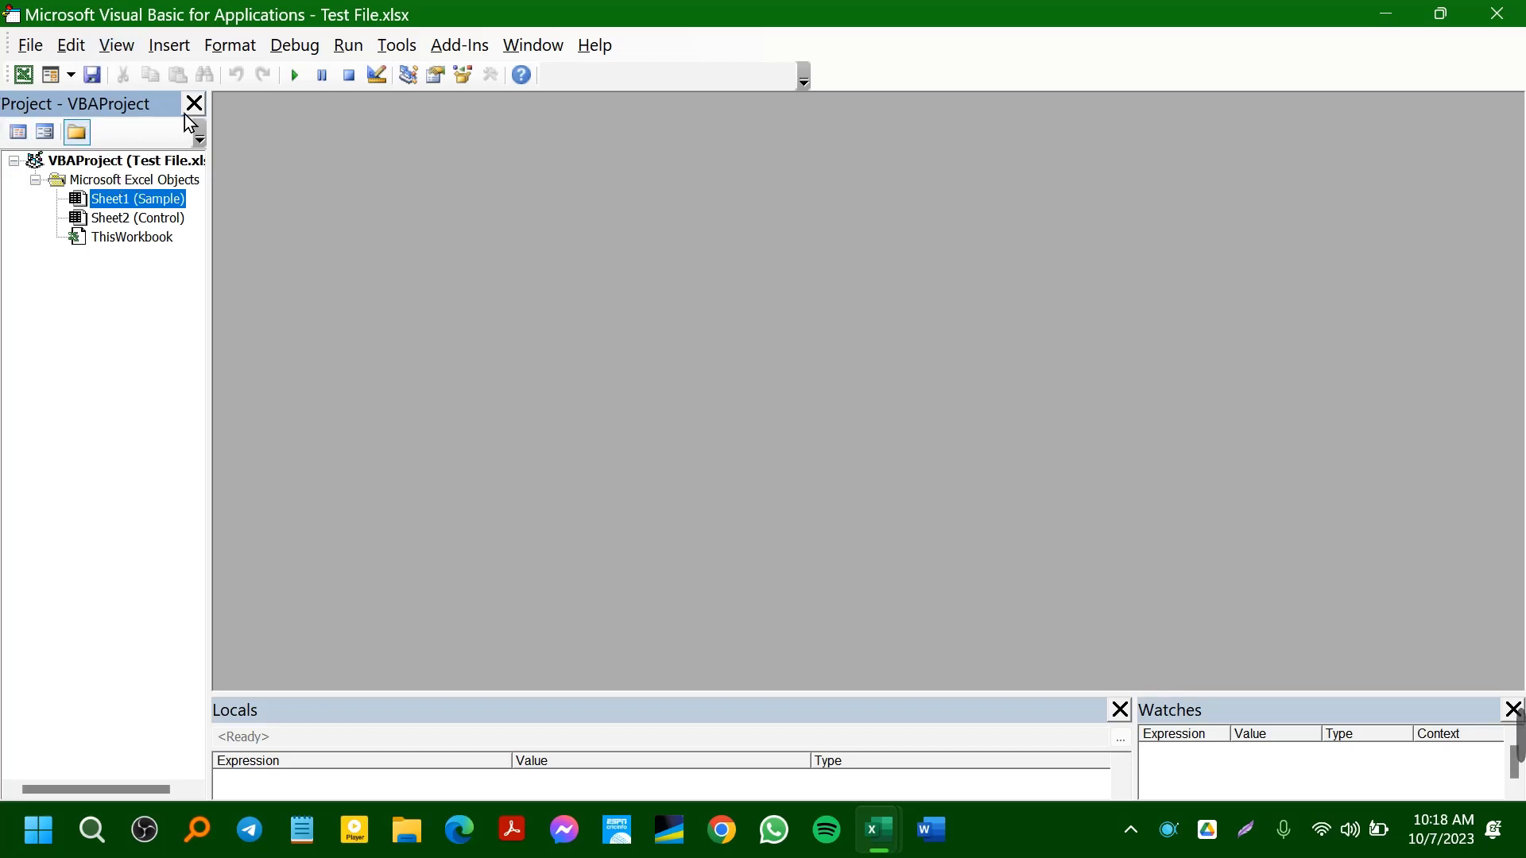
left_click(118, 45)
left_click(221, 358)
- Open the code module of Sheet1 (Sample)
double_click(139, 201)
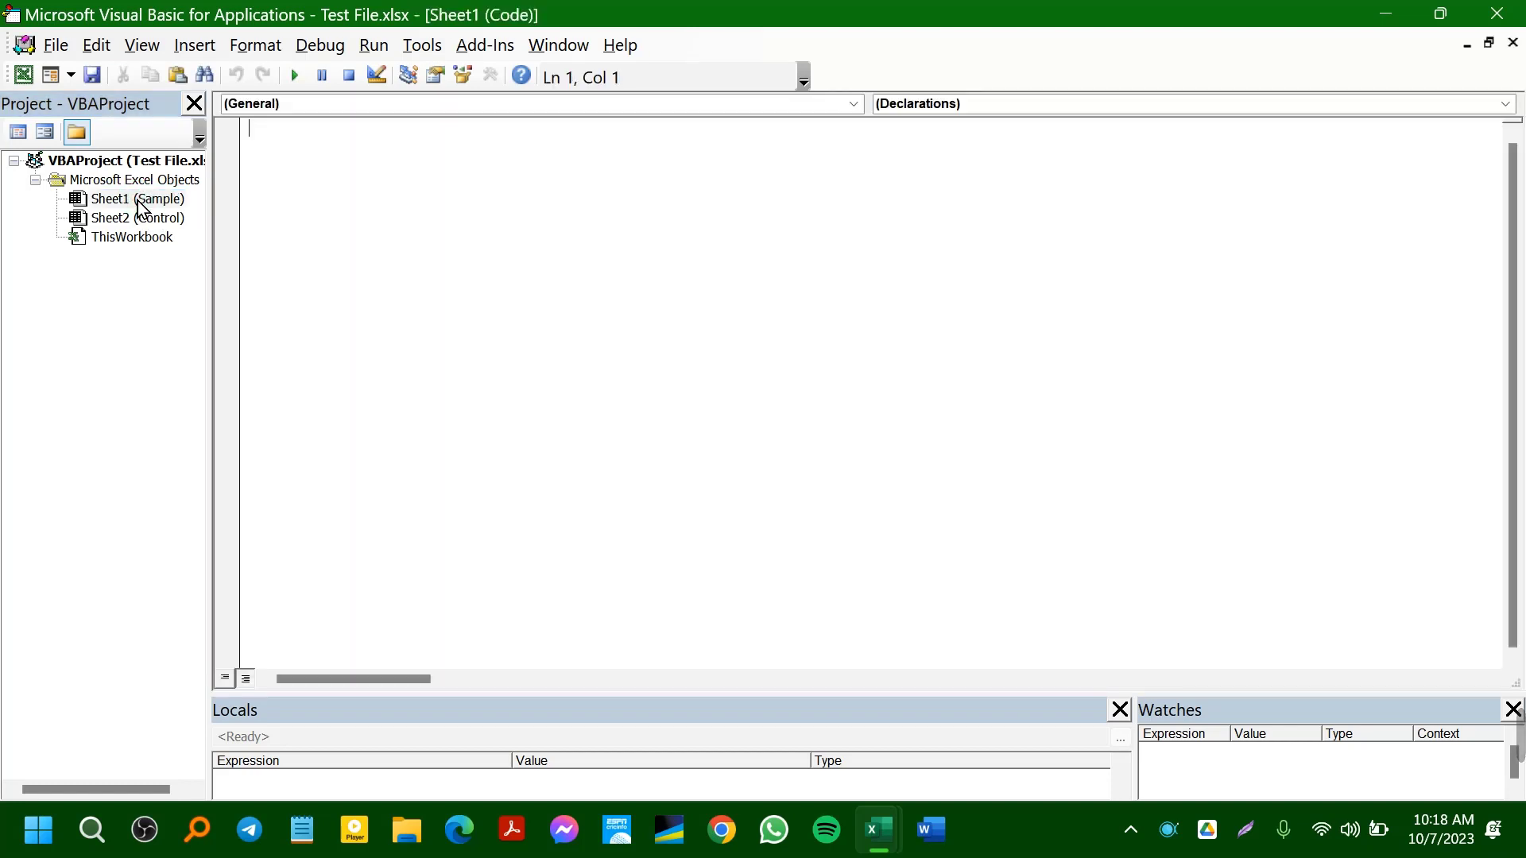
double_click(158, 220)
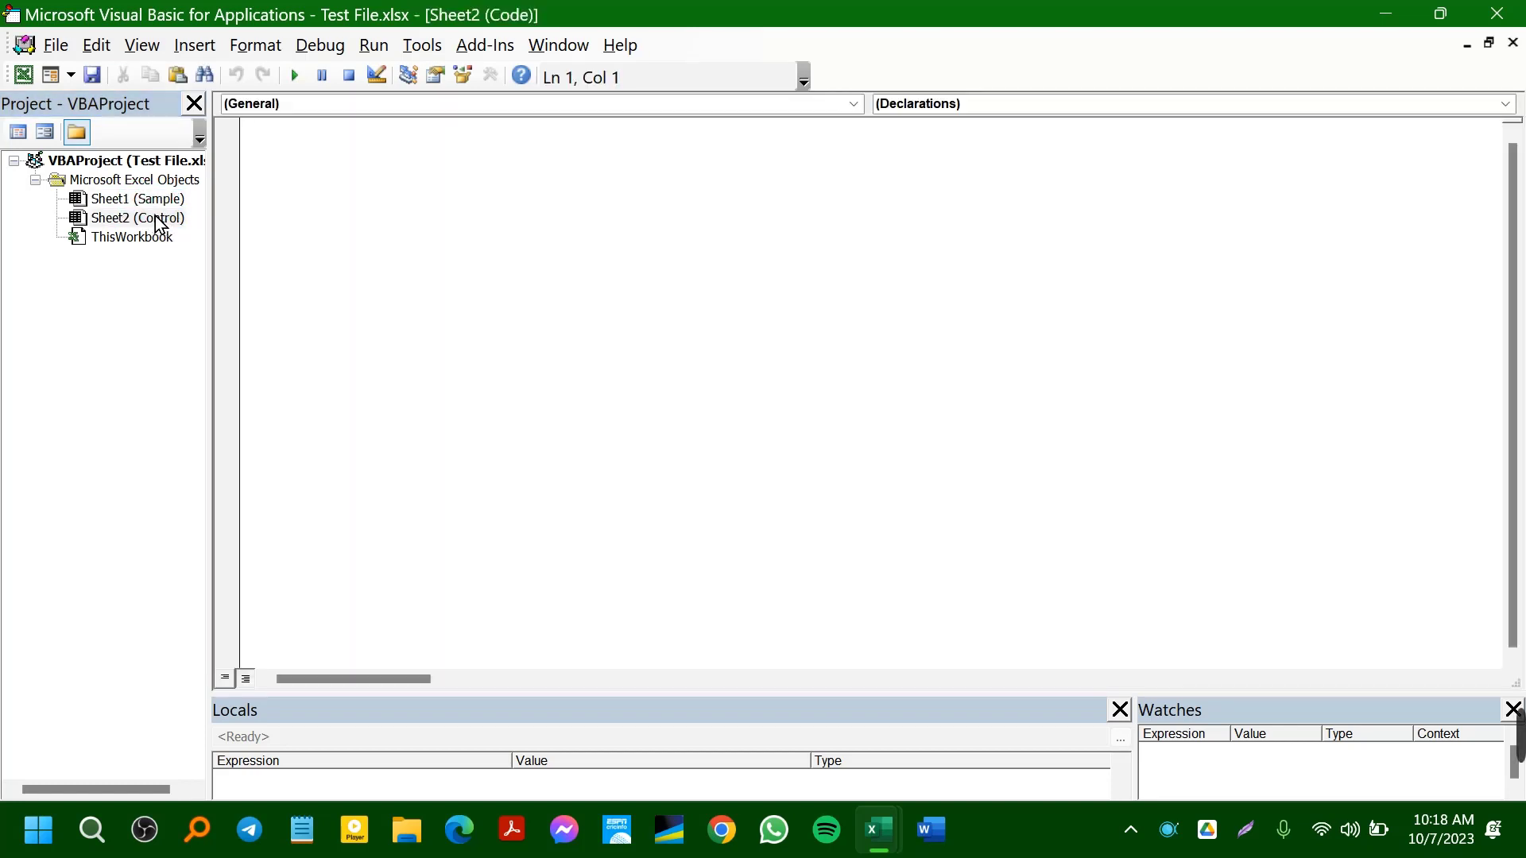
double_click(151, 203)
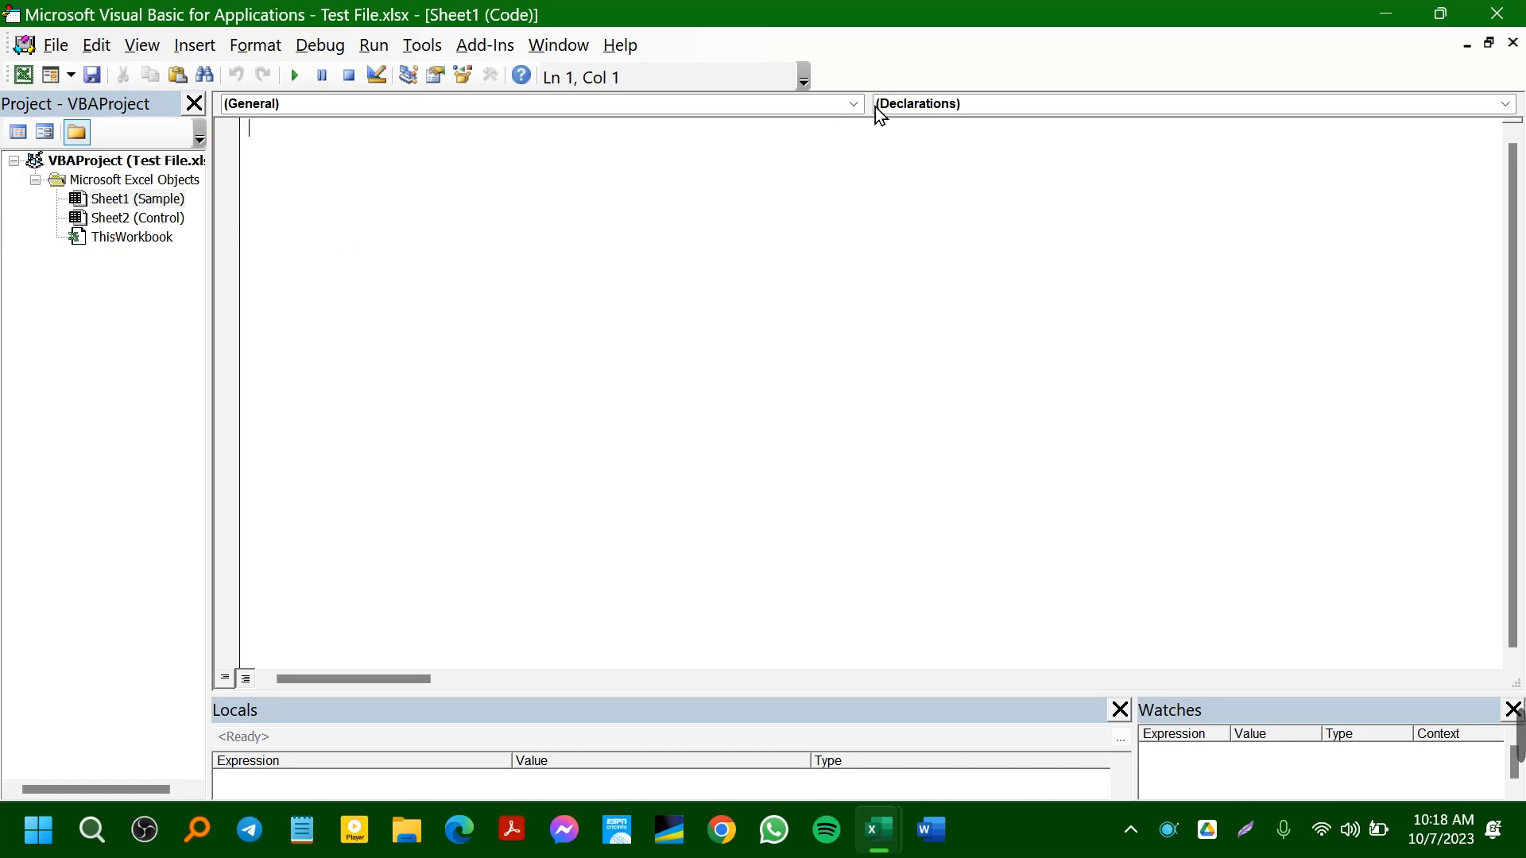
- Add an empty Worksheet SelectionChange event procedure to the Sample sheet's code module
left_click(854, 105)
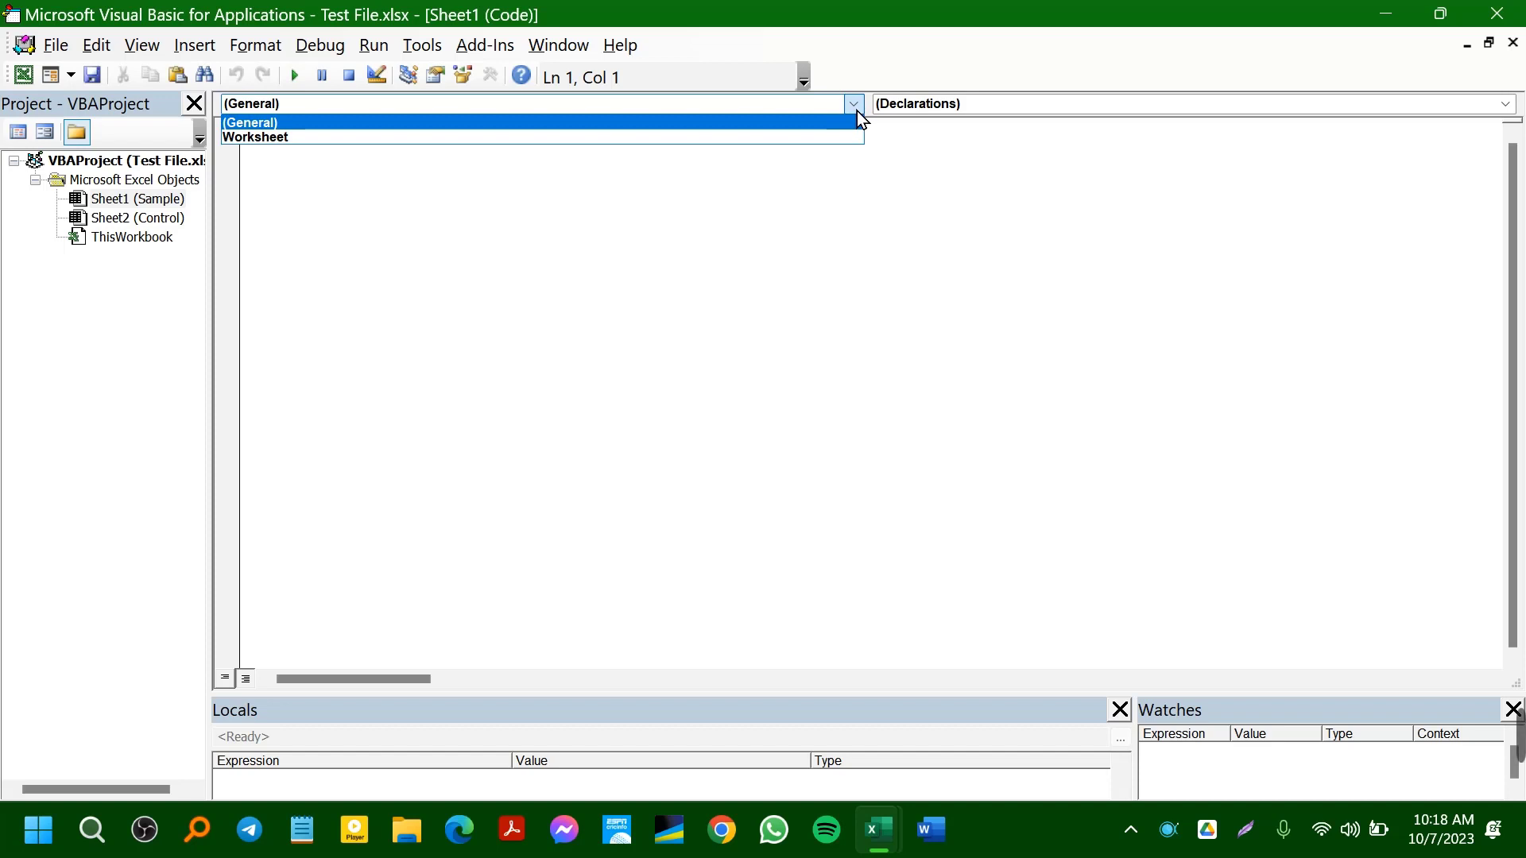
left_click(793, 138)
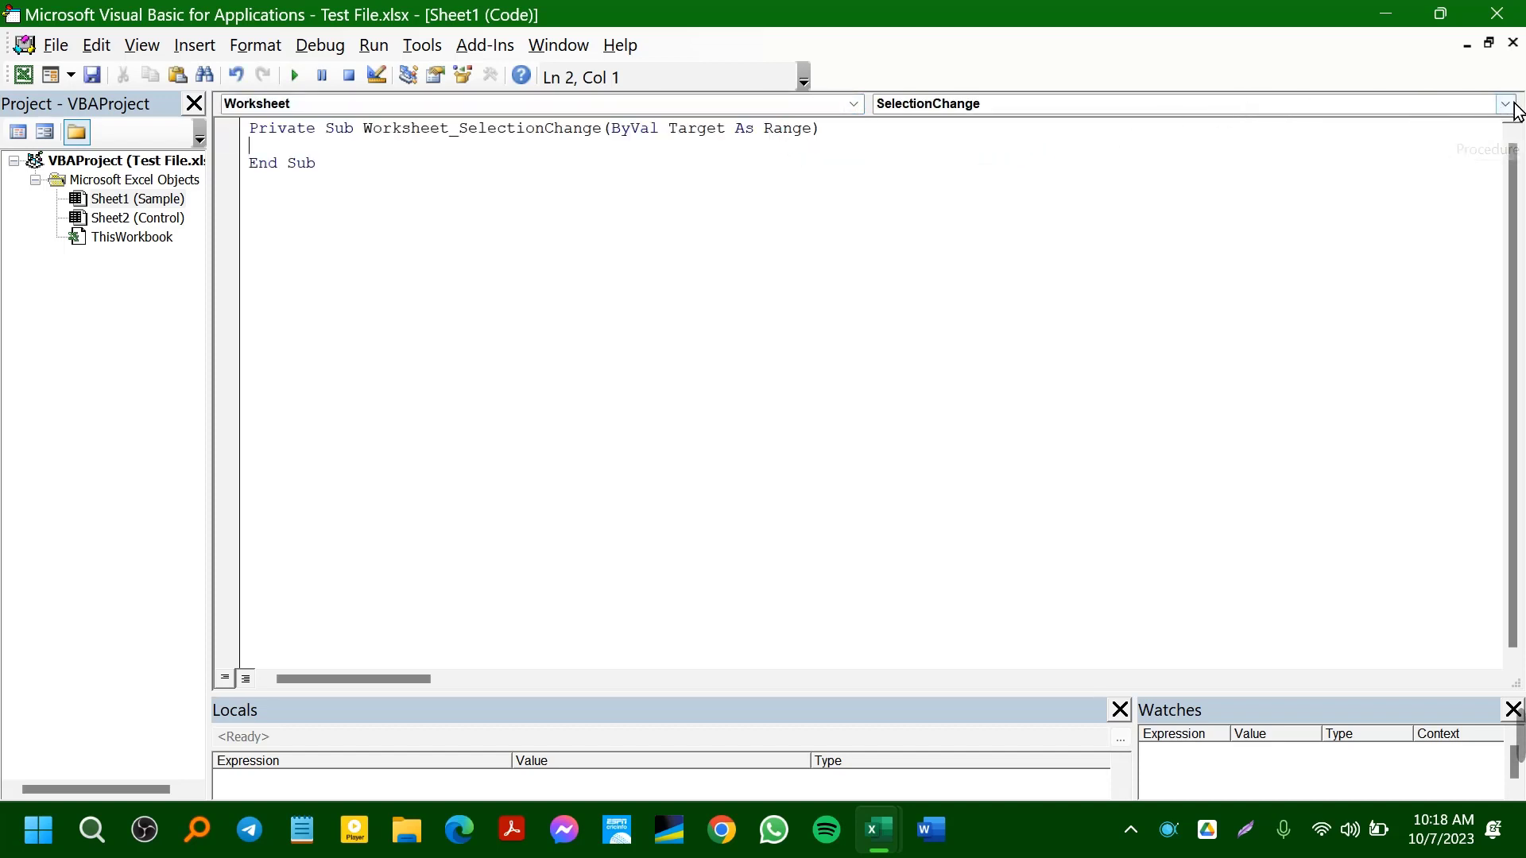
left_click(1506, 104)
left_click(1514, 109)
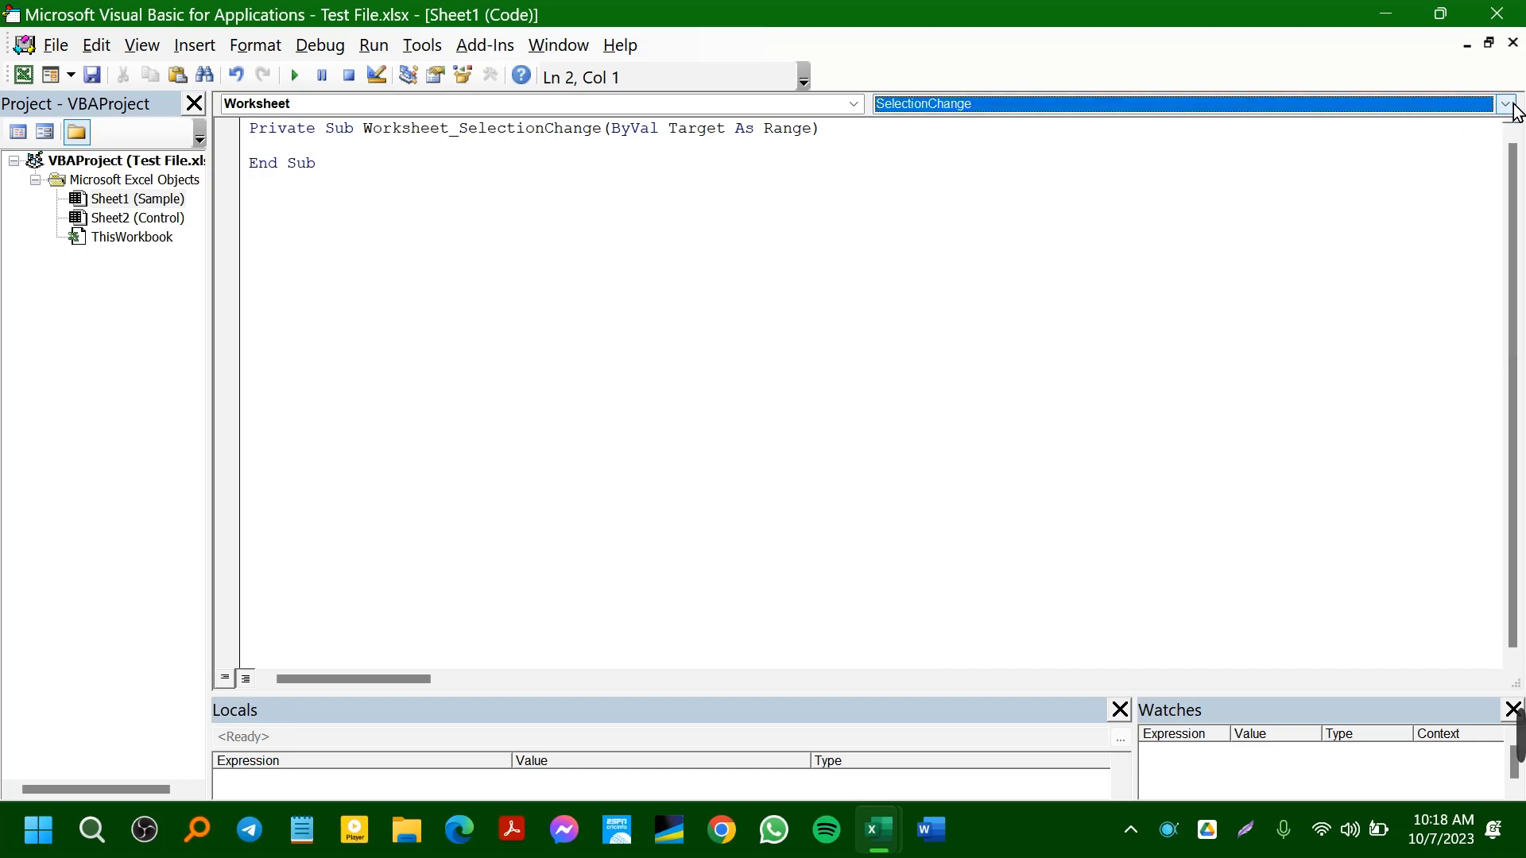
left_click(1507, 105)
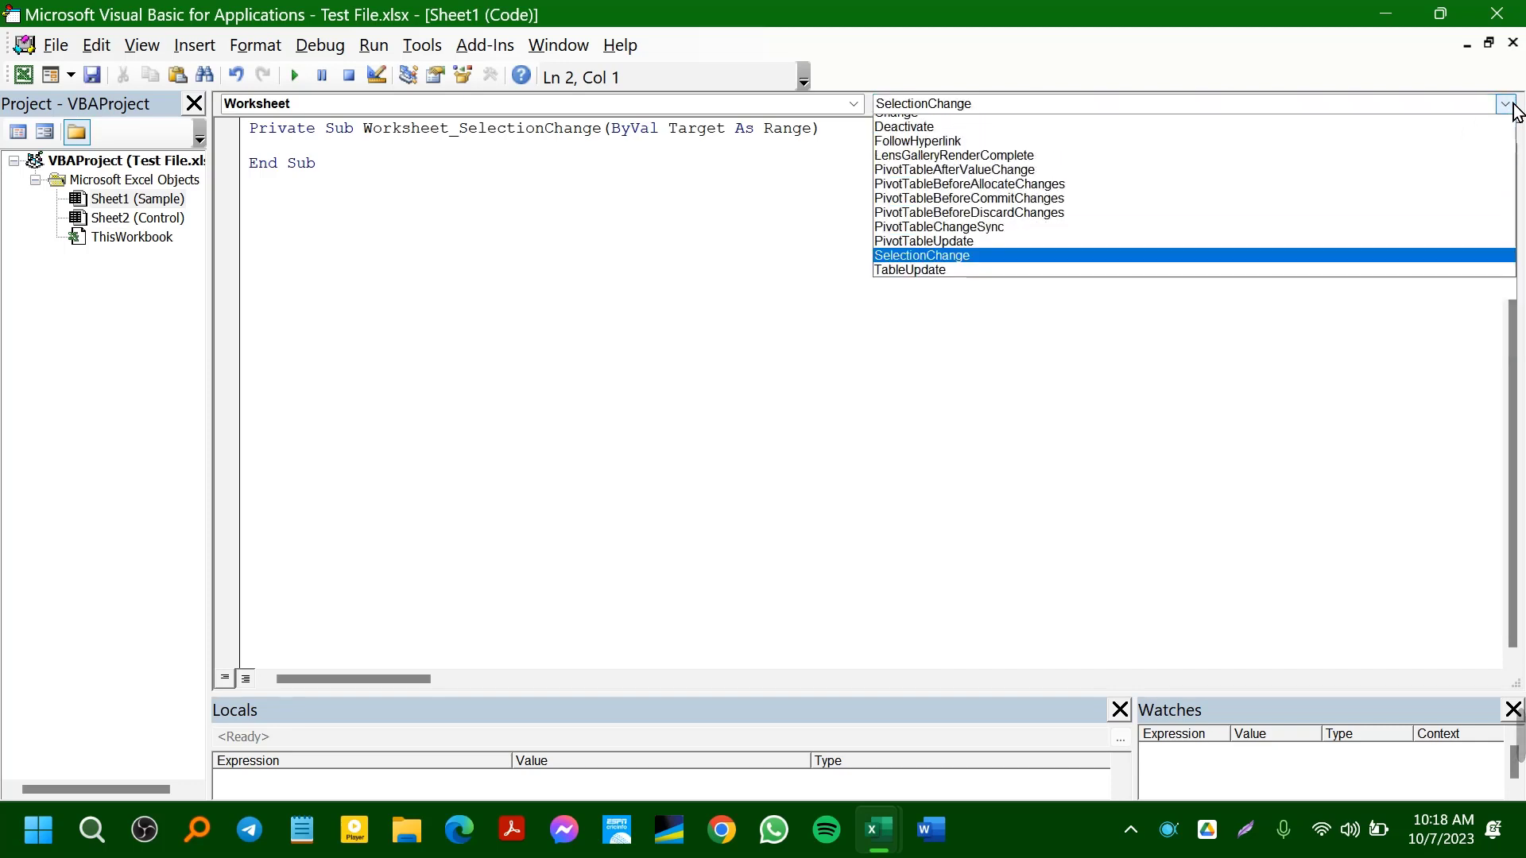
left_click(959, 342)
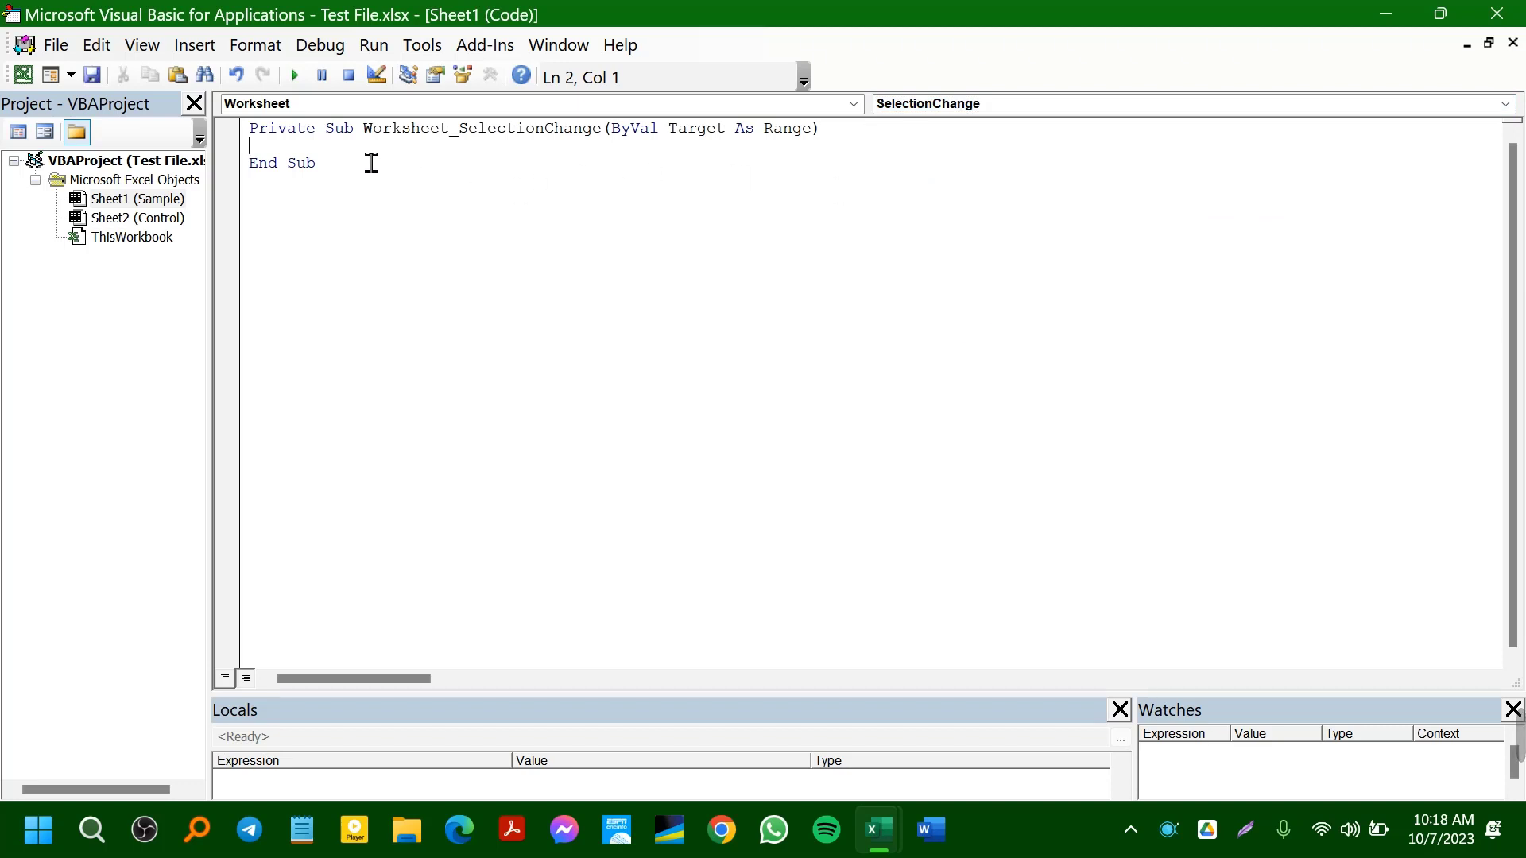
- Insert the copied If Application.CutCopyMode = False Then Application.Calculate End If block into the procedure and close the Visual Basic editor
key("super+v")
scroll(405, 602, "down", 3)
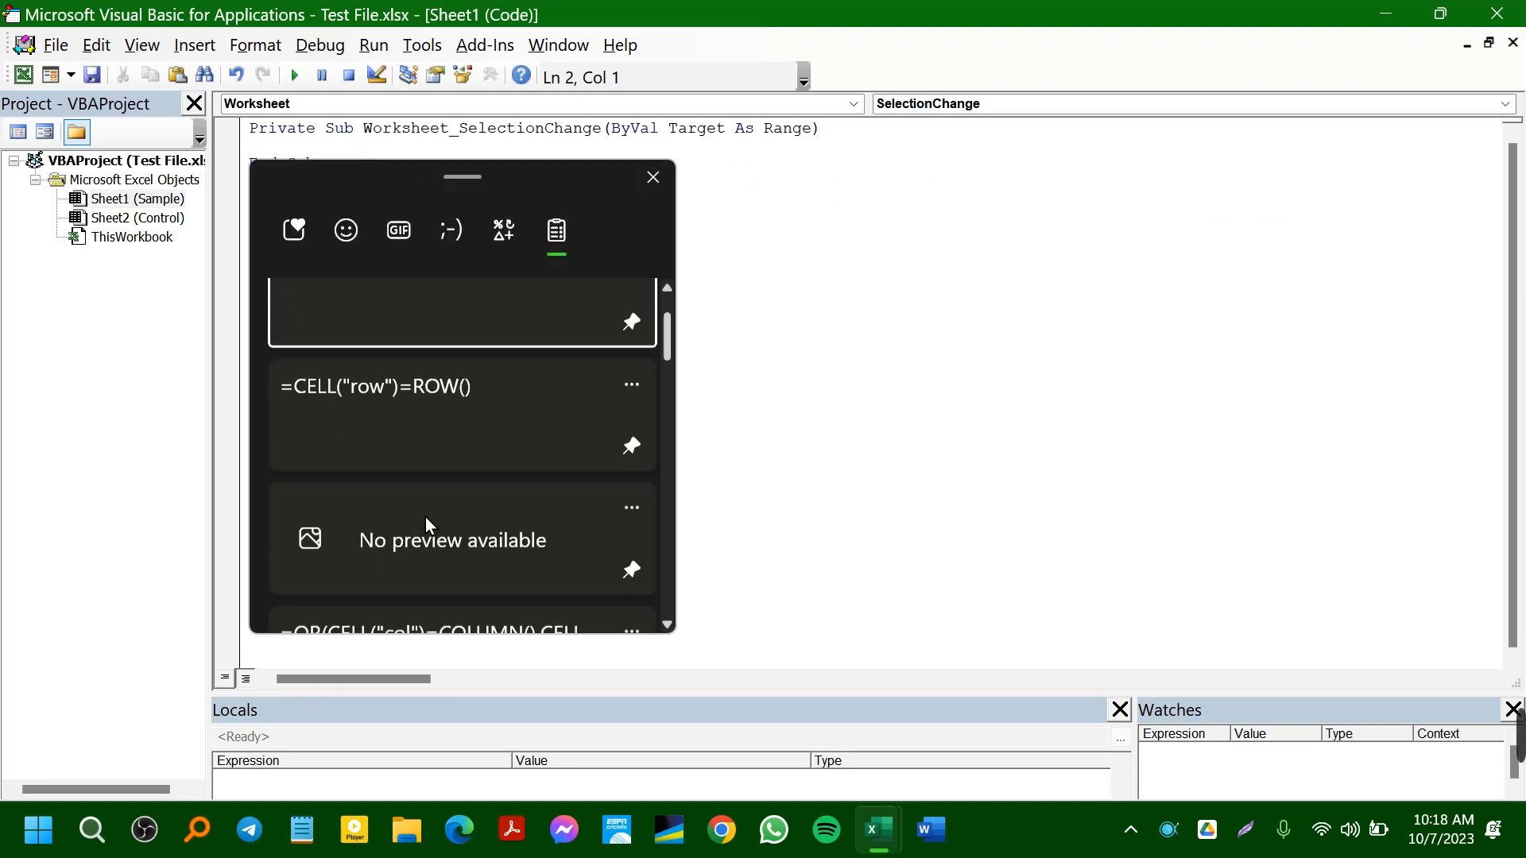
left_click(429, 501)
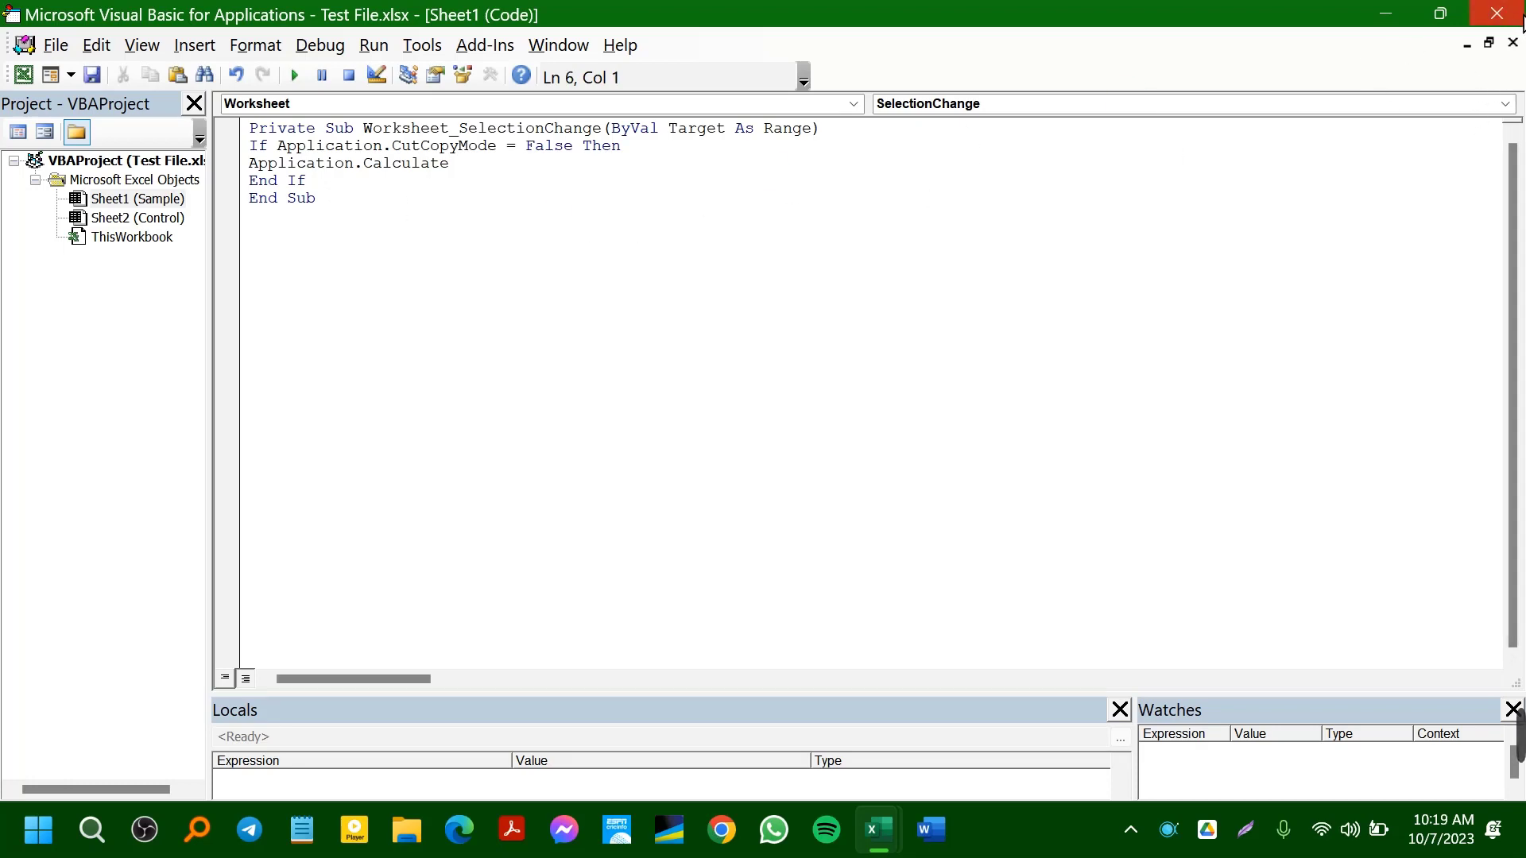
left_click(1513, 42)
left_click(1513, 17)
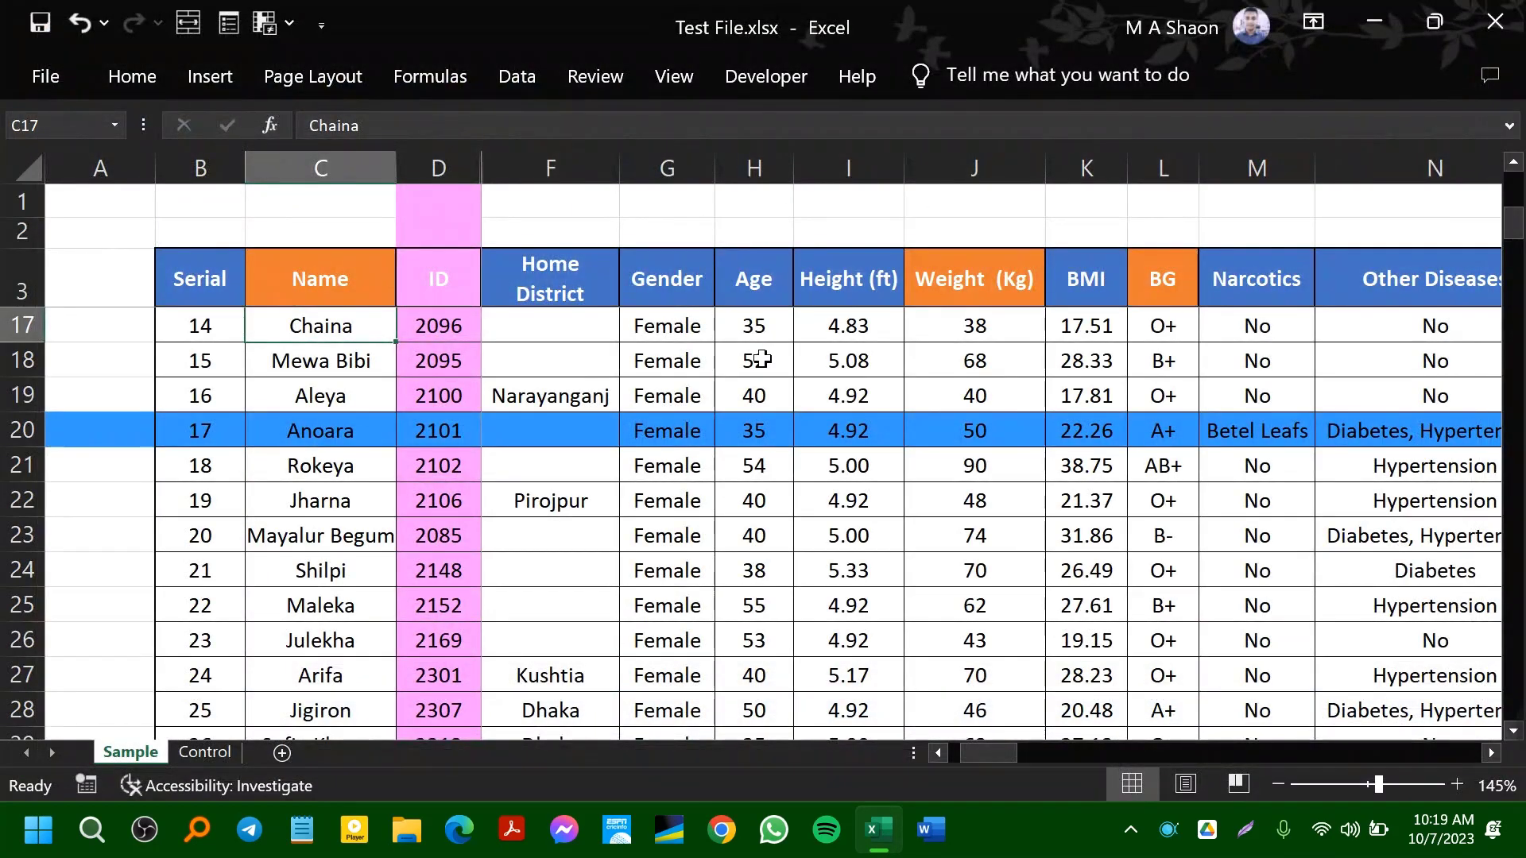
- Test the automatic row and column highlighting by selecting single cells across different rows and columns of the Sample sheet
left_click(761, 423)
left_click(891, 565)
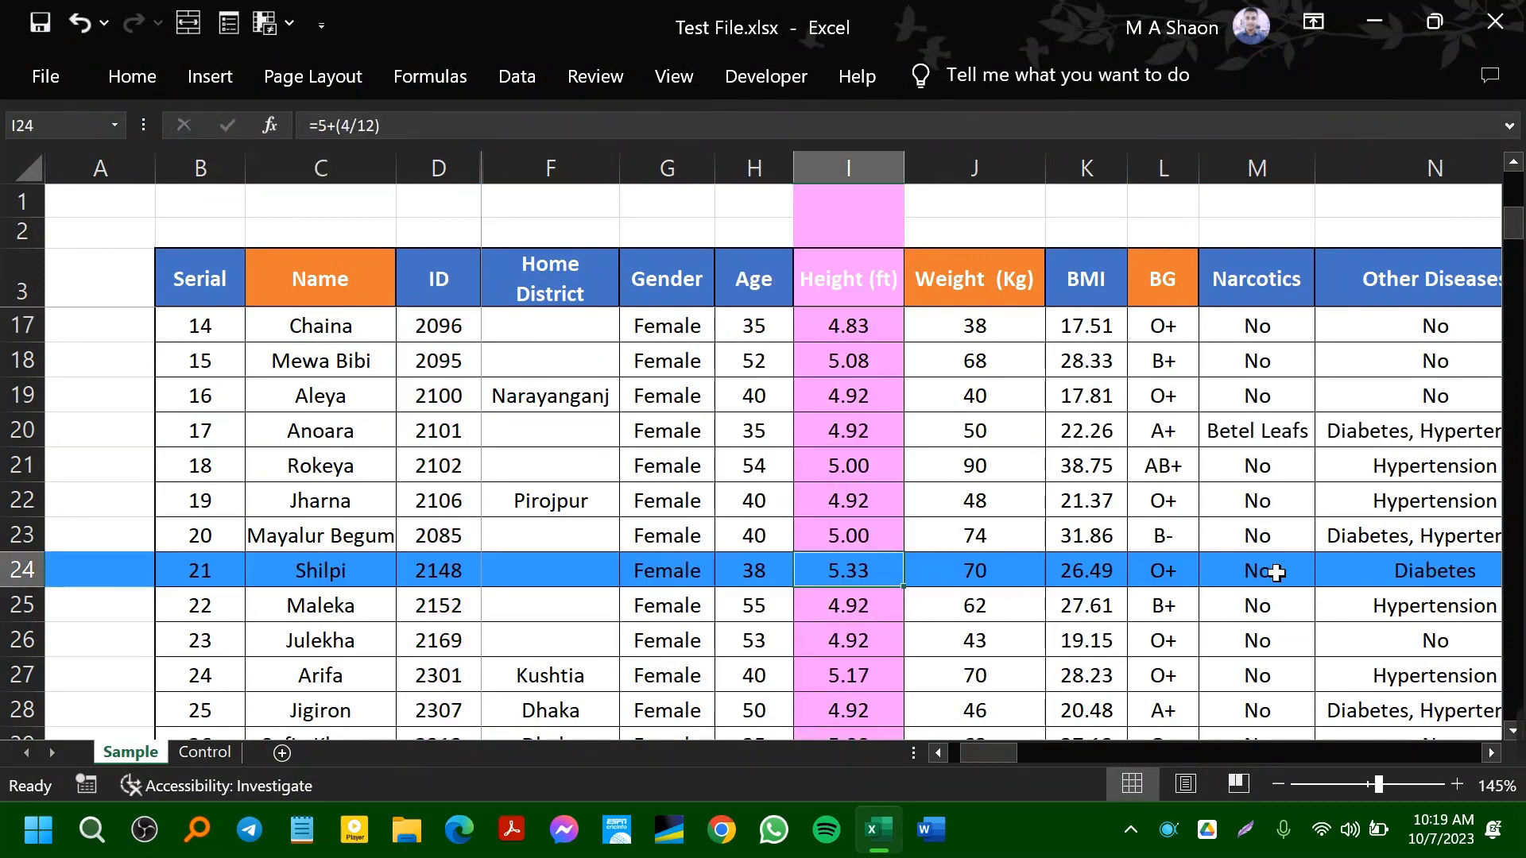
left_click(1272, 469)
left_click(771, 569)
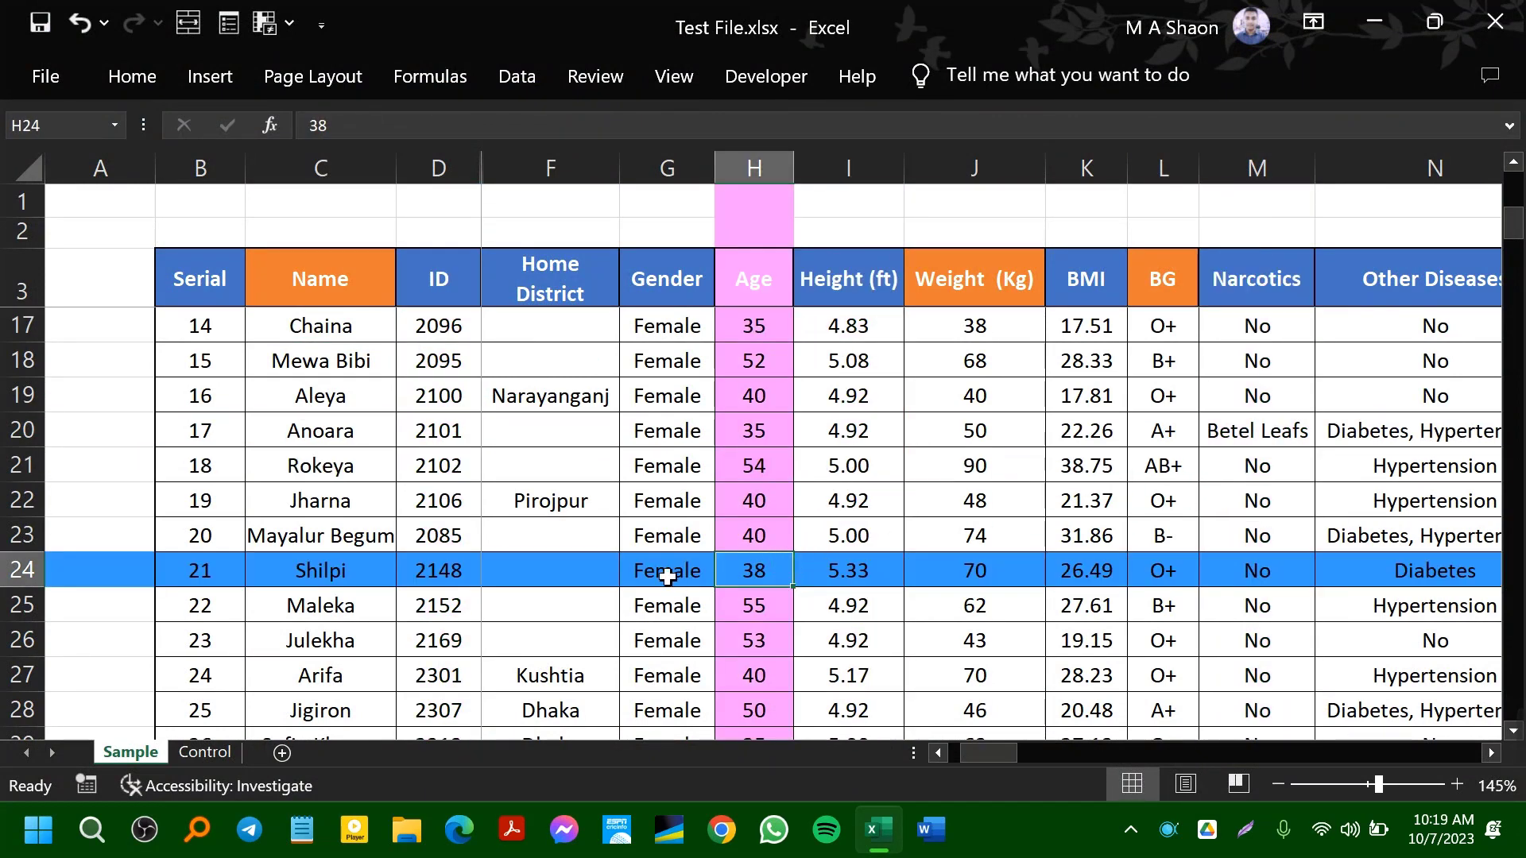
left_click(581, 541)
left_click(415, 444)
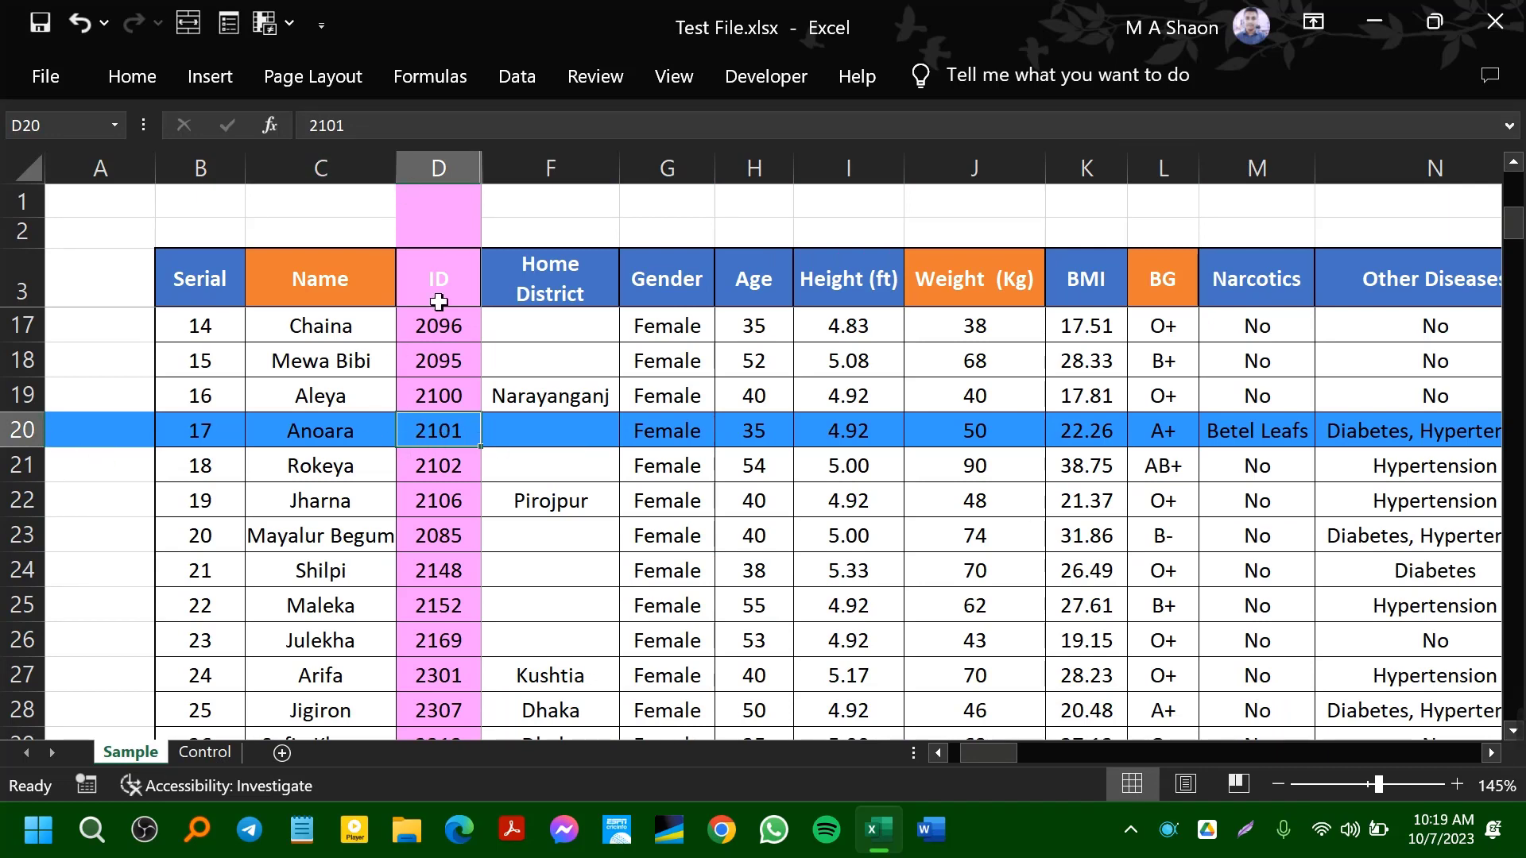
left_click(854, 604)
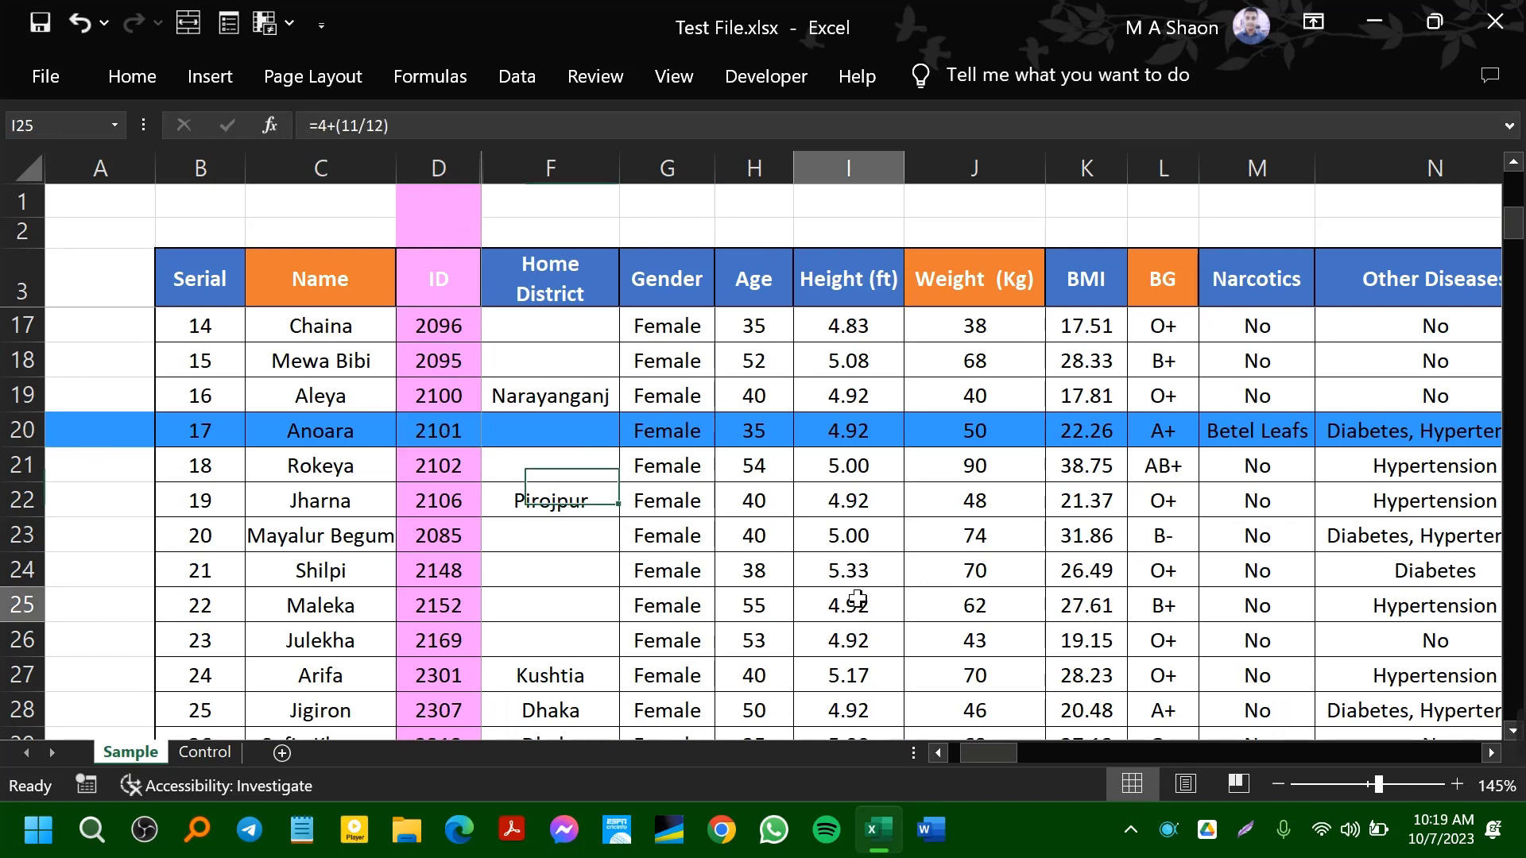
left_click(1192, 477)
left_click(785, 544)
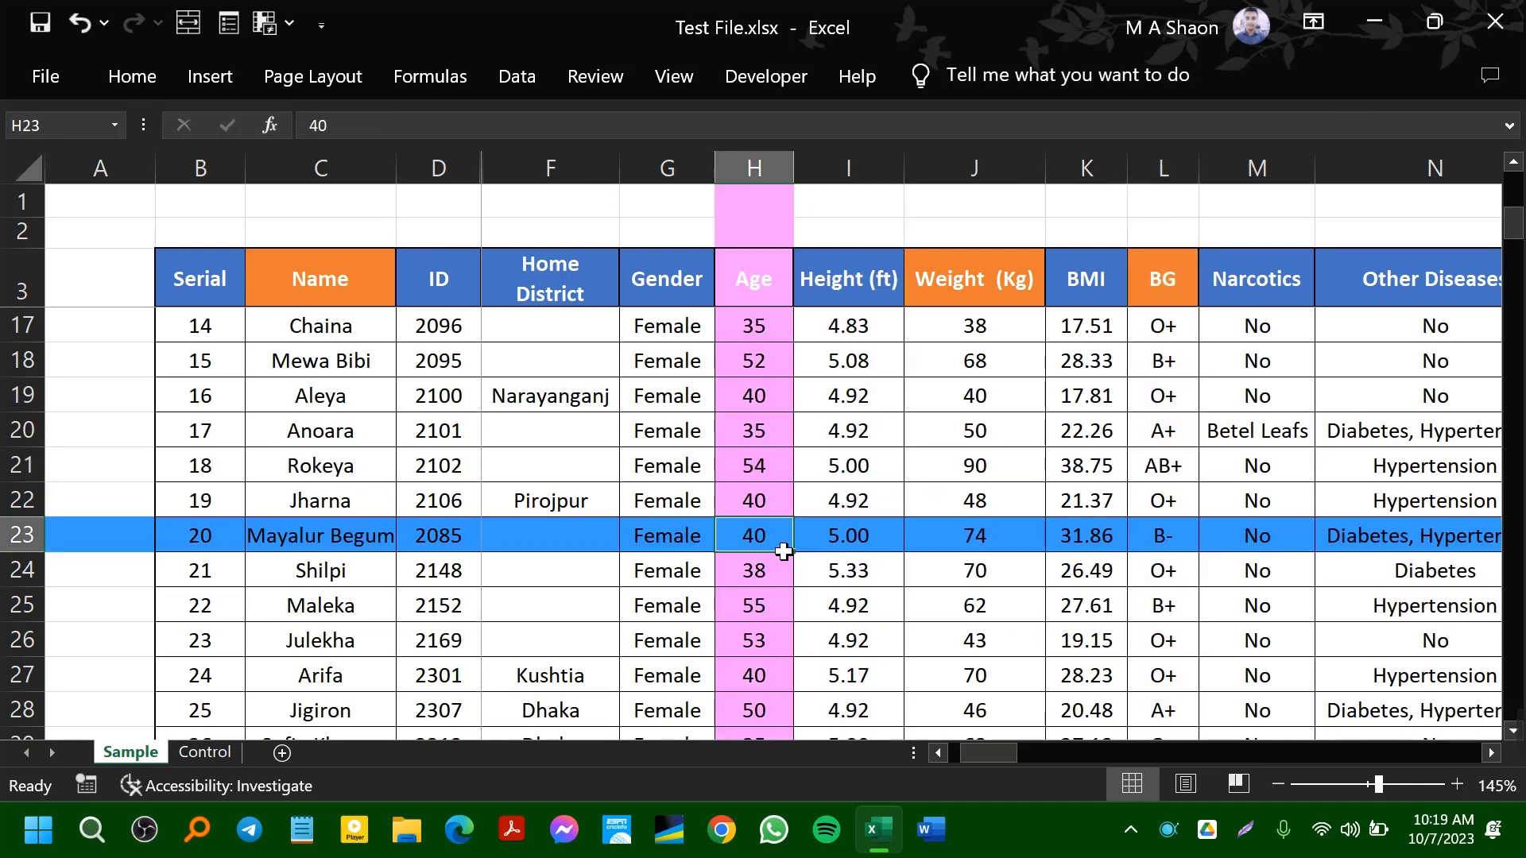
left_click(938, 461)
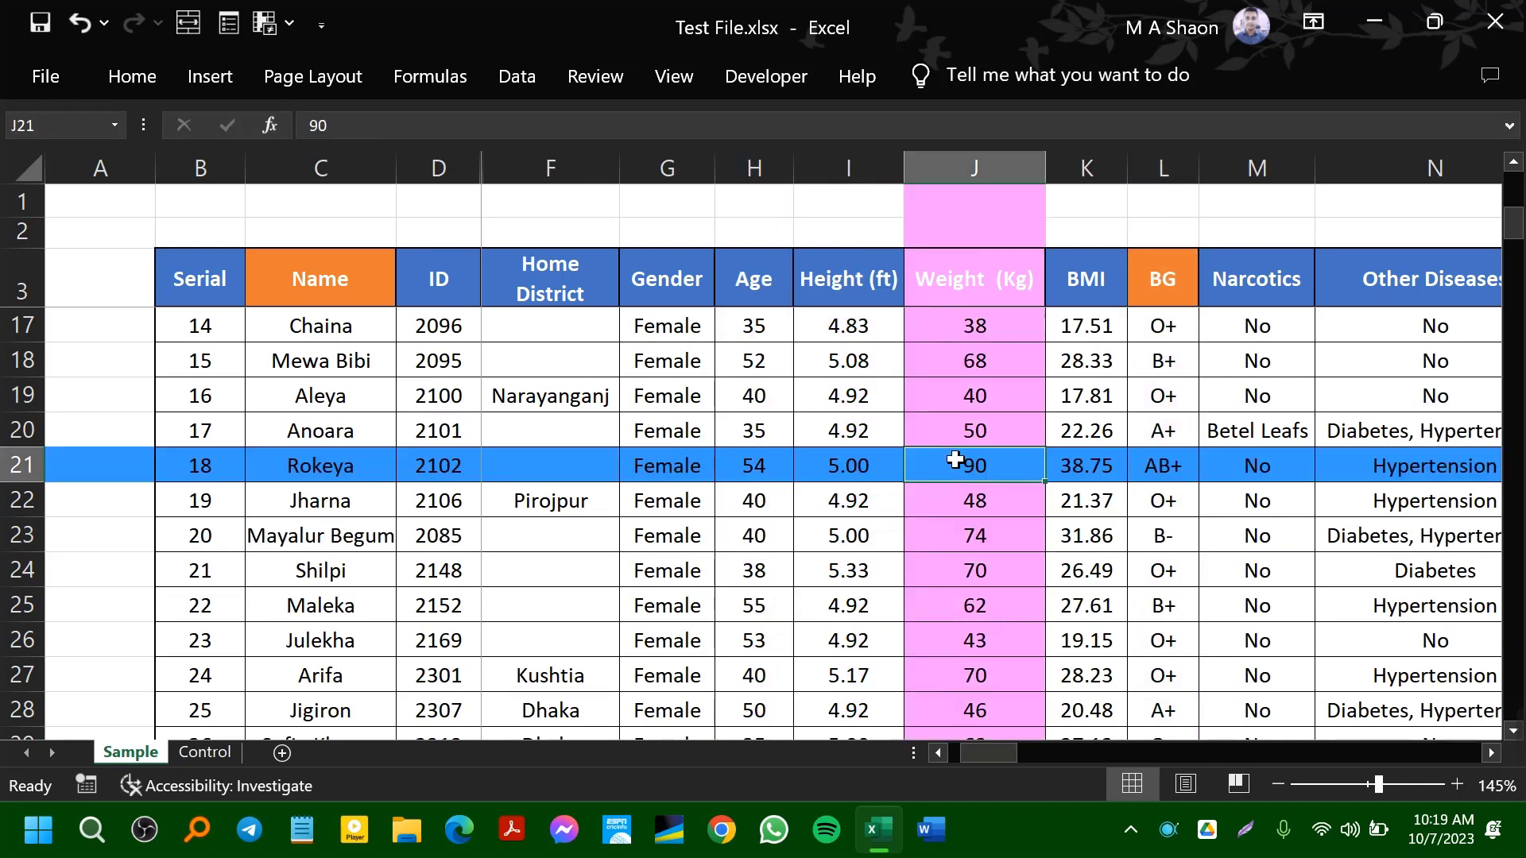
left_click(830, 541)
left_click(735, 494)
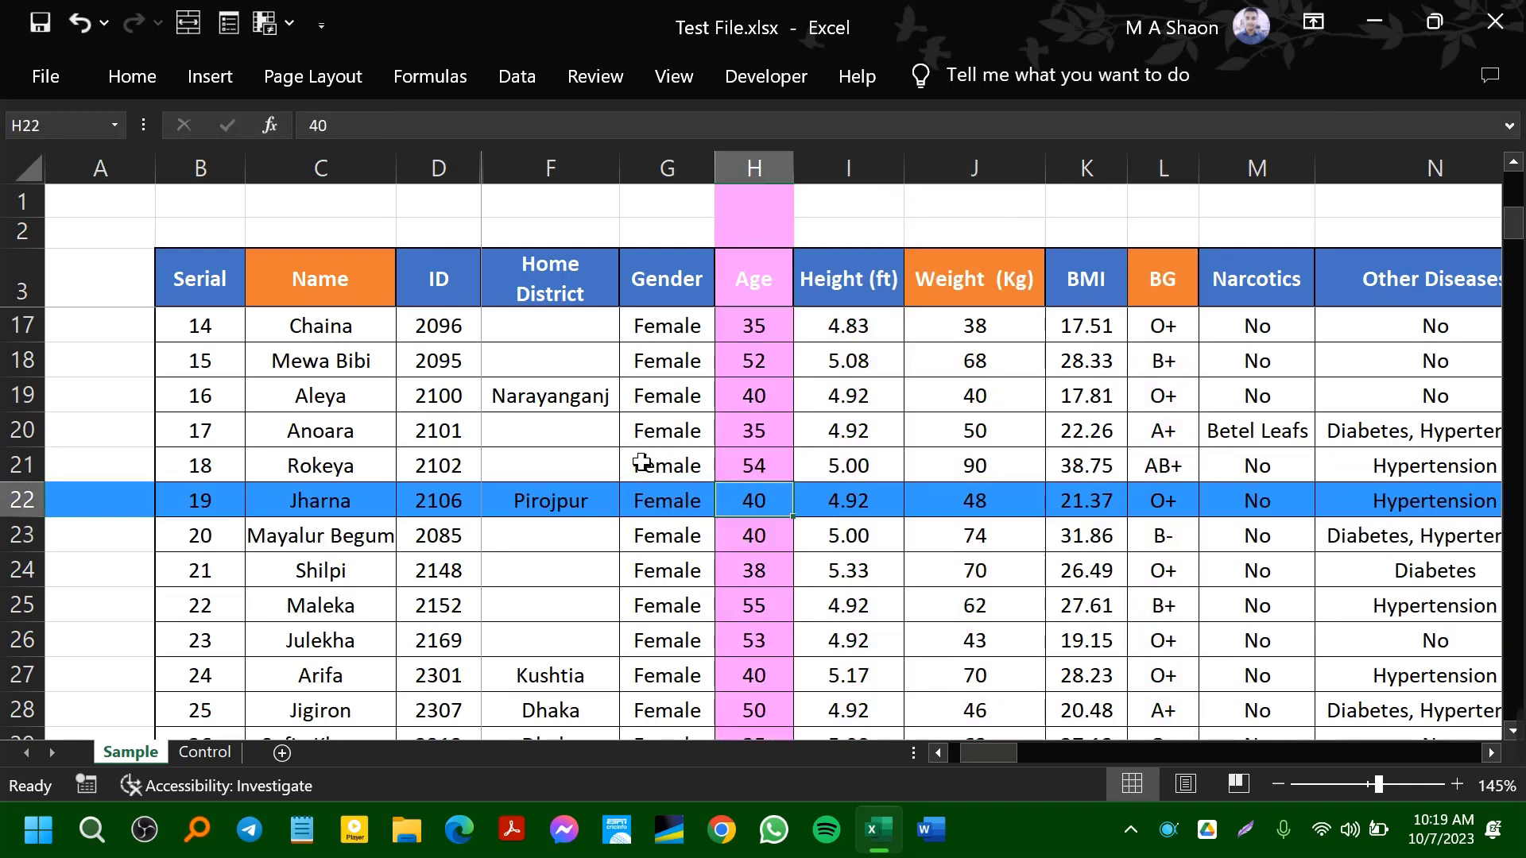
- Select cells G21, F24 and K21 in turn to check the row and column highlighting
left_click(642, 461)
left_click(556, 570)
left_click(1081, 477)
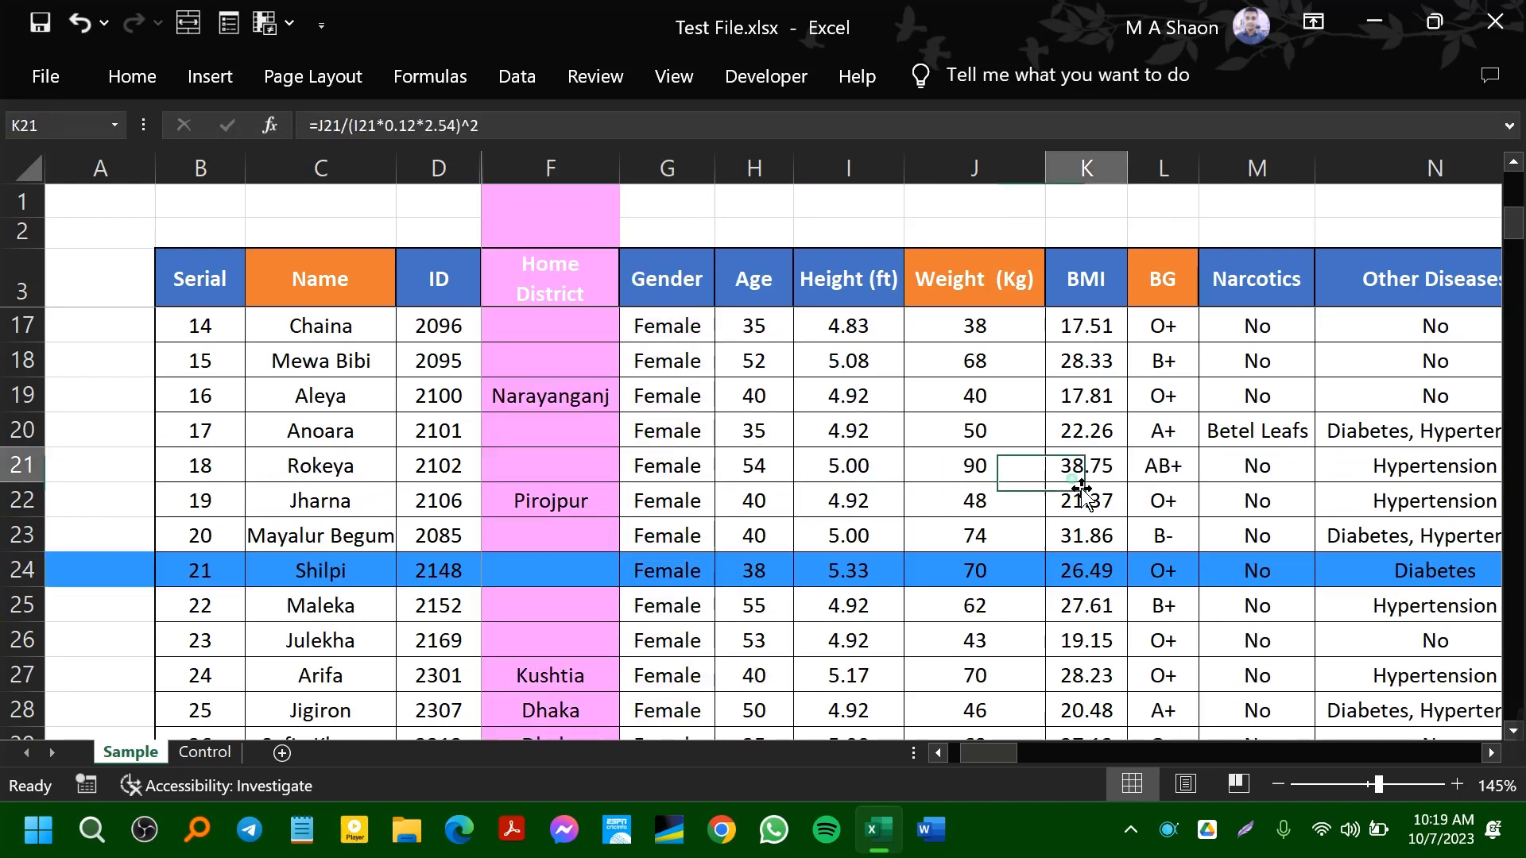
- Start saving a copy of the workbook on this PC with the Excel Macro-Enabled Workbook (*.xlsm) file type
left_click(30, 82)
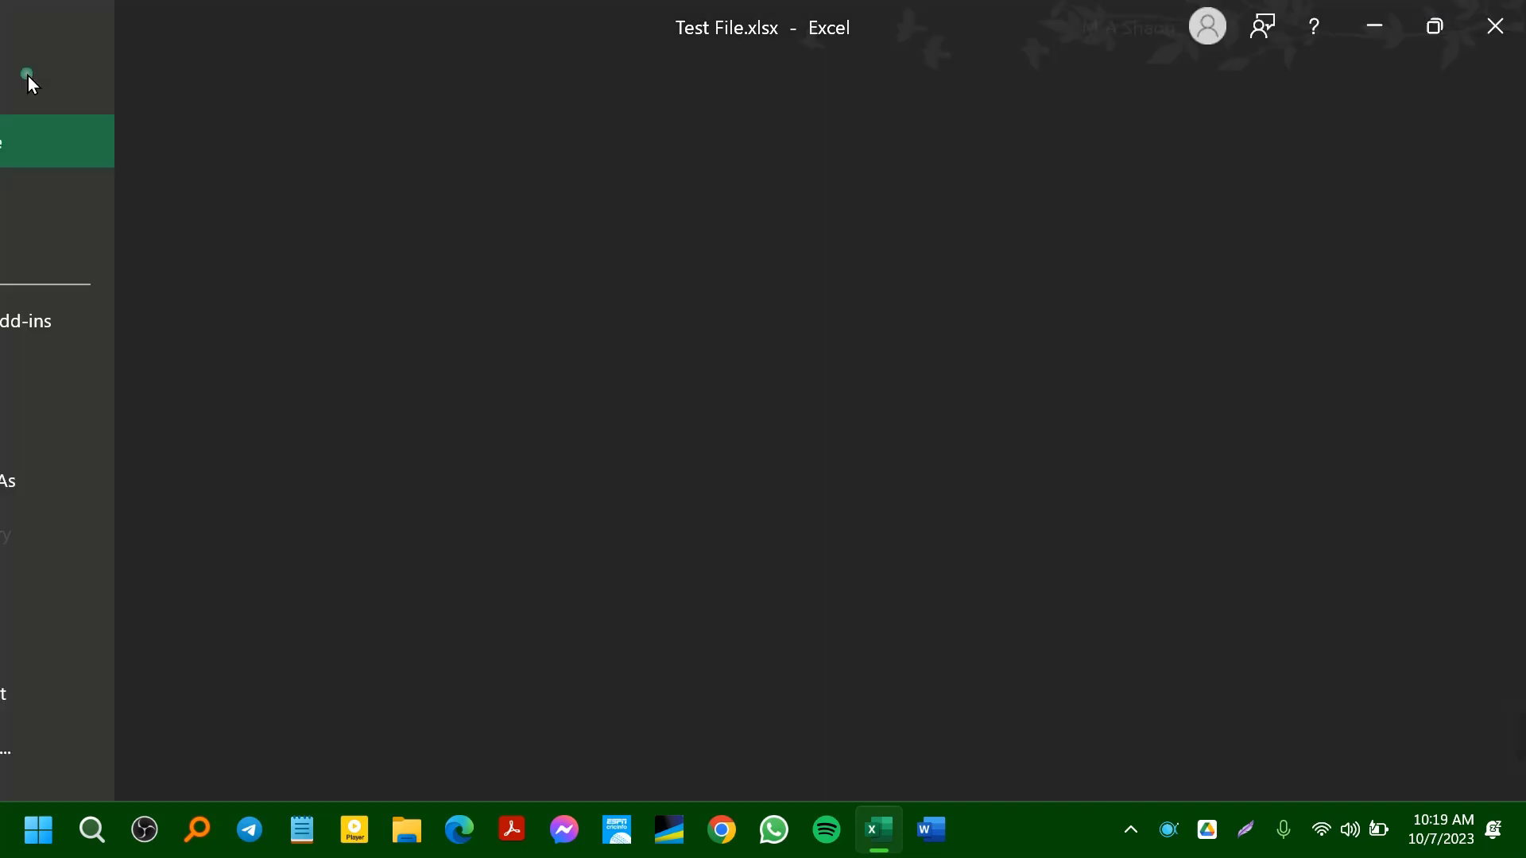
left_click(106, 491)
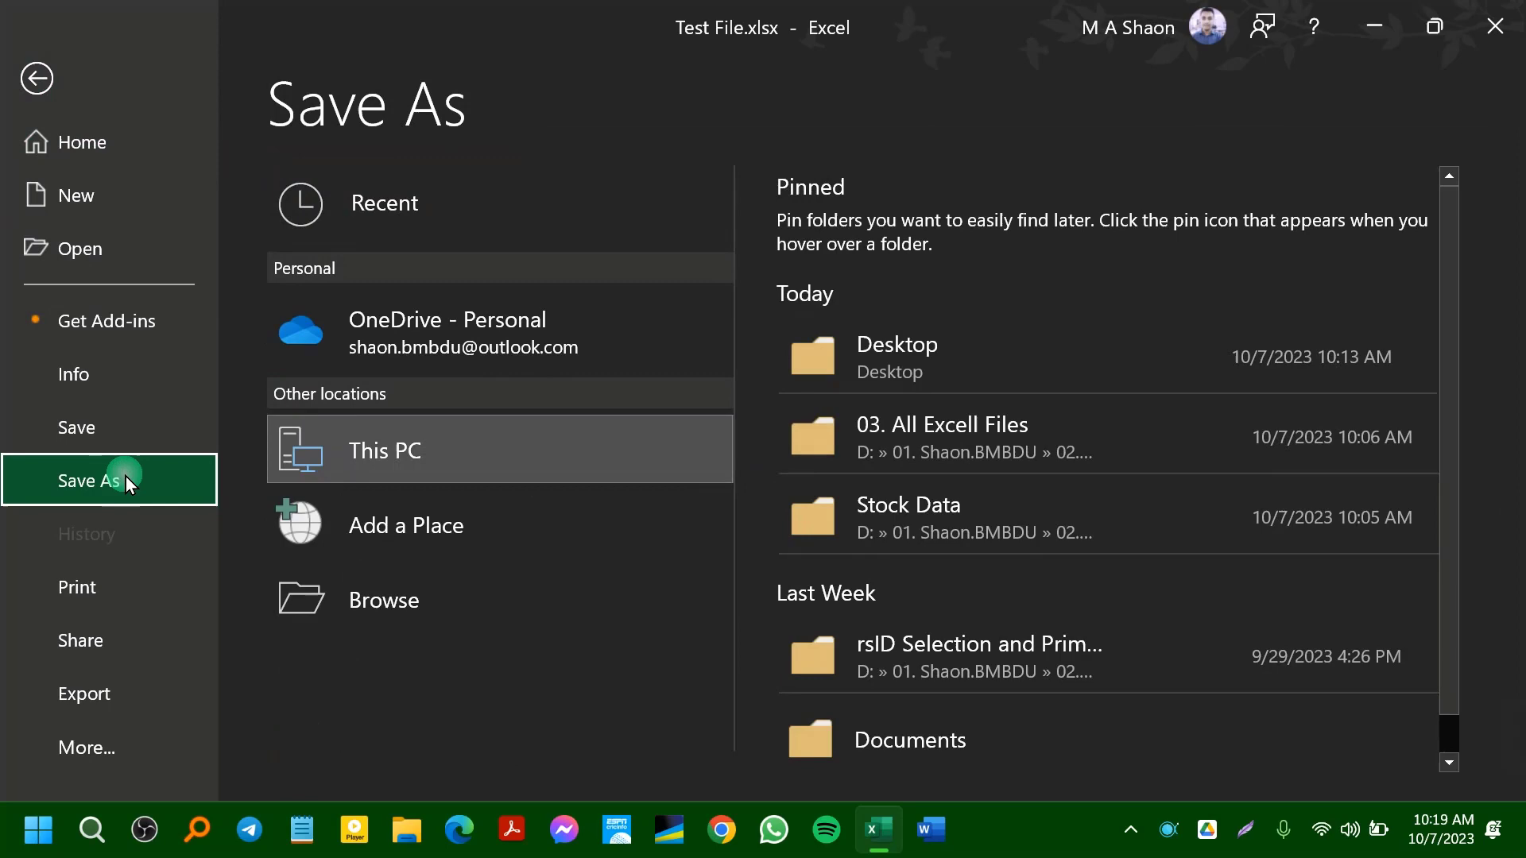
left_click(497, 472)
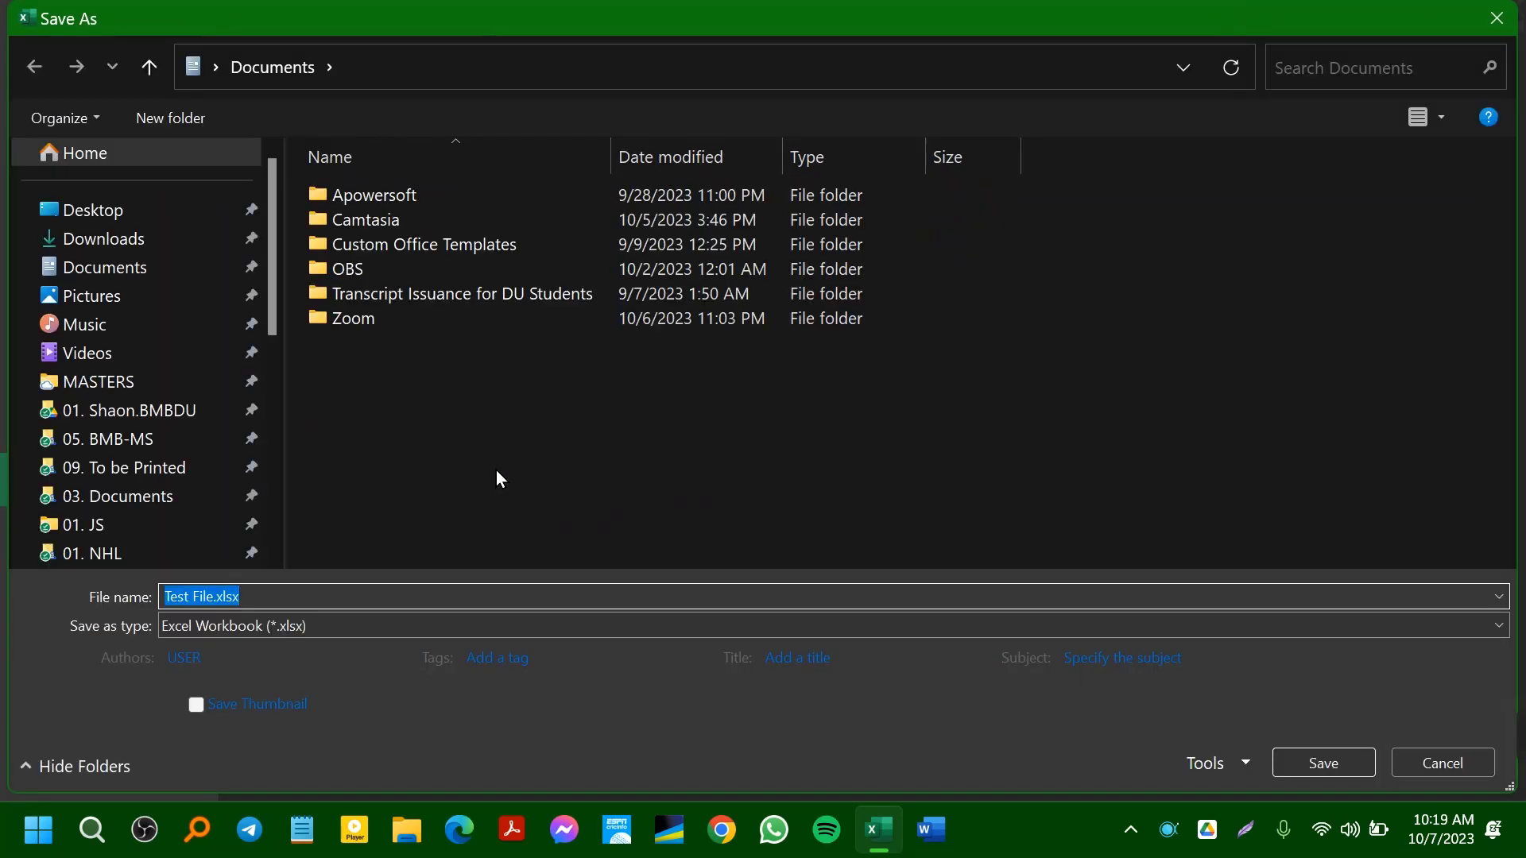
left_click(318, 637)
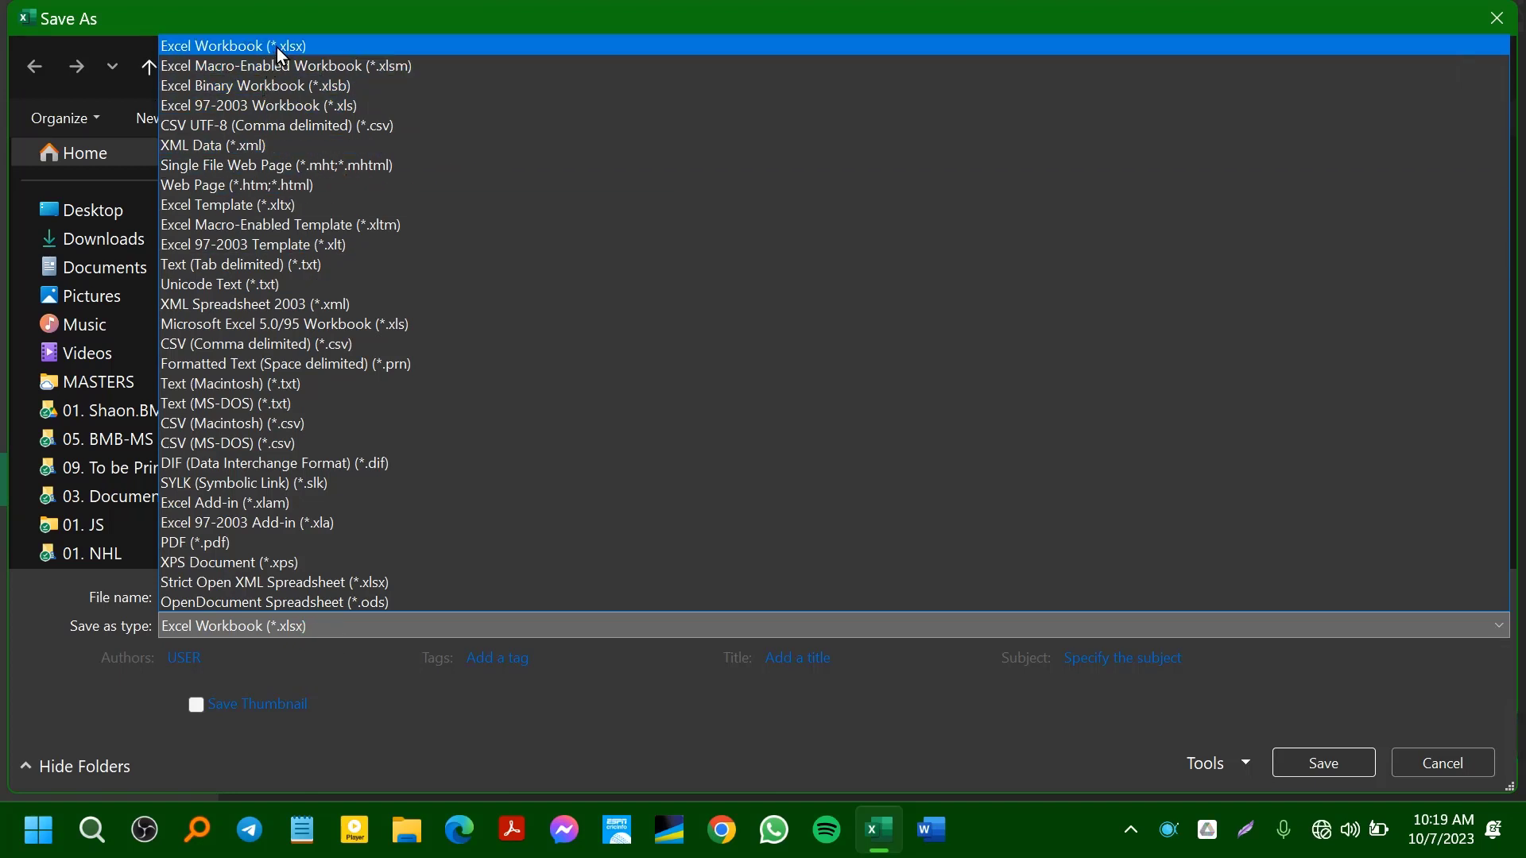
left_click(342, 68)
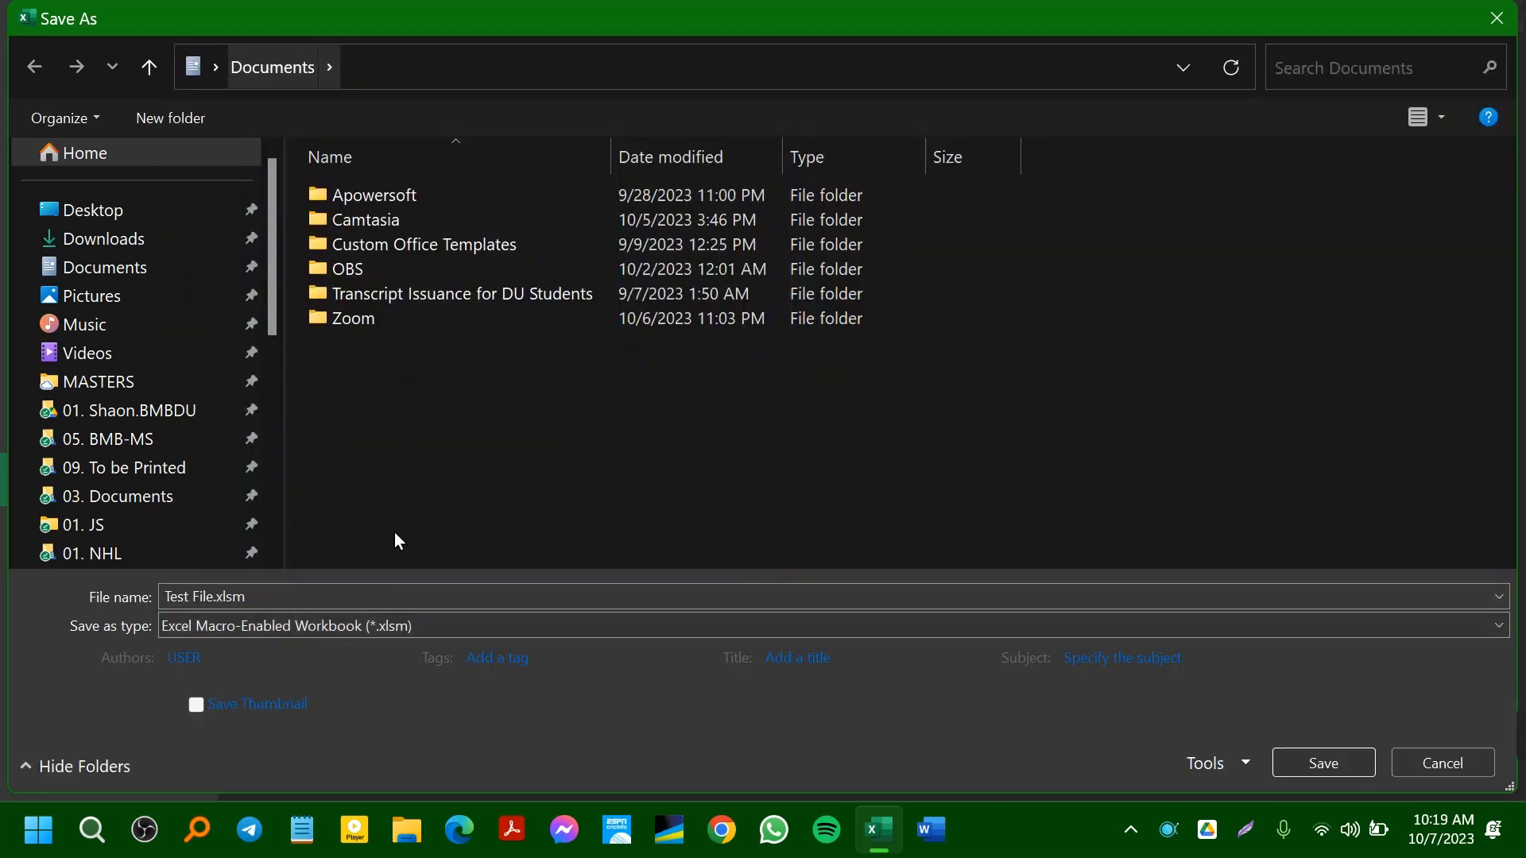
- Choose the Music folder as the destination and save the workbook as Test File.xlsm
left_click(111, 213)
left_click(141, 241)
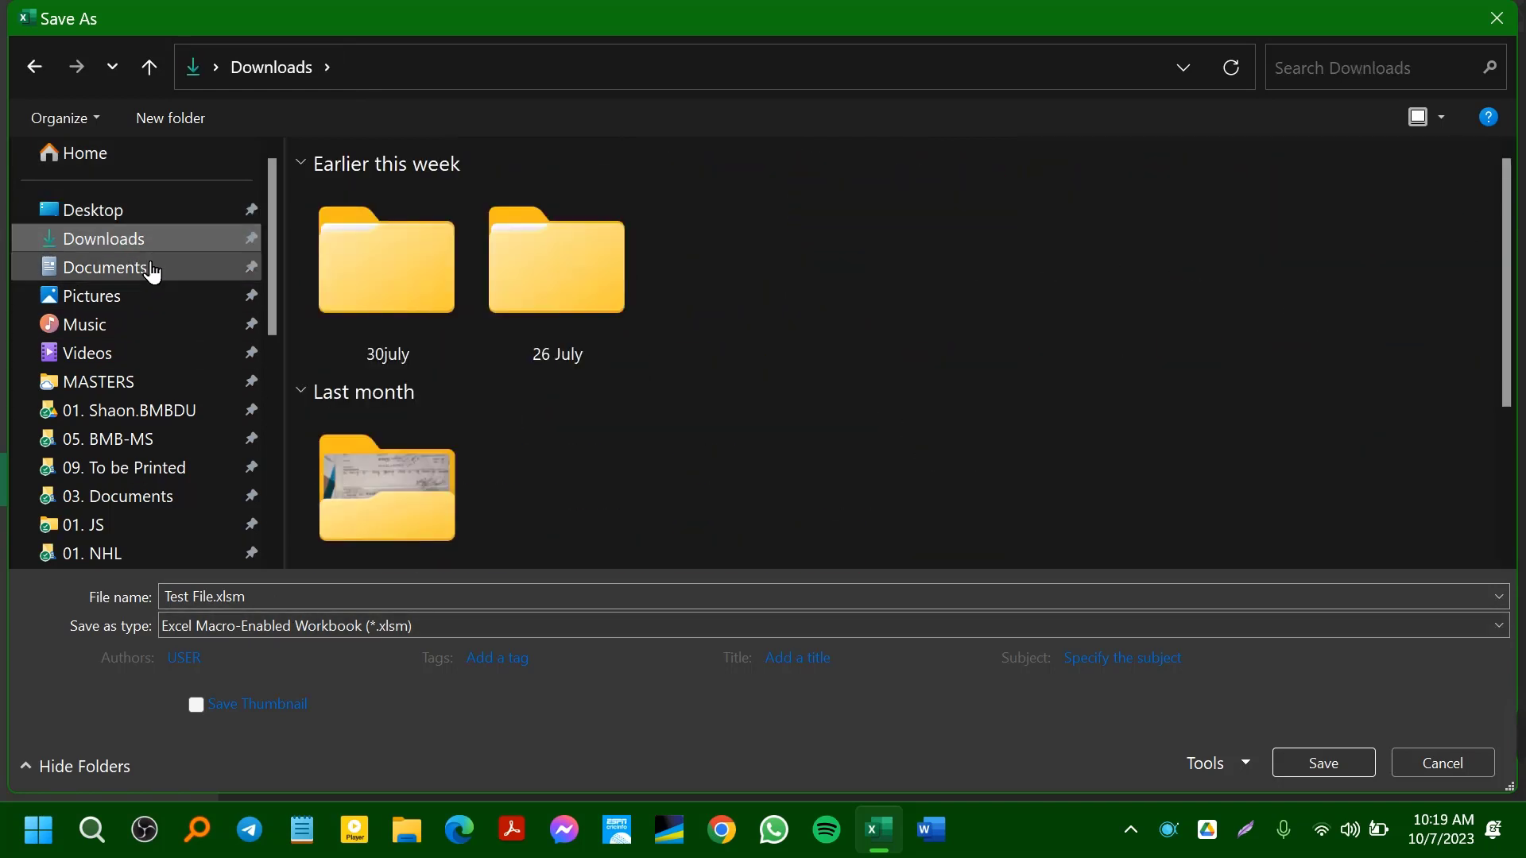
left_click(153, 271)
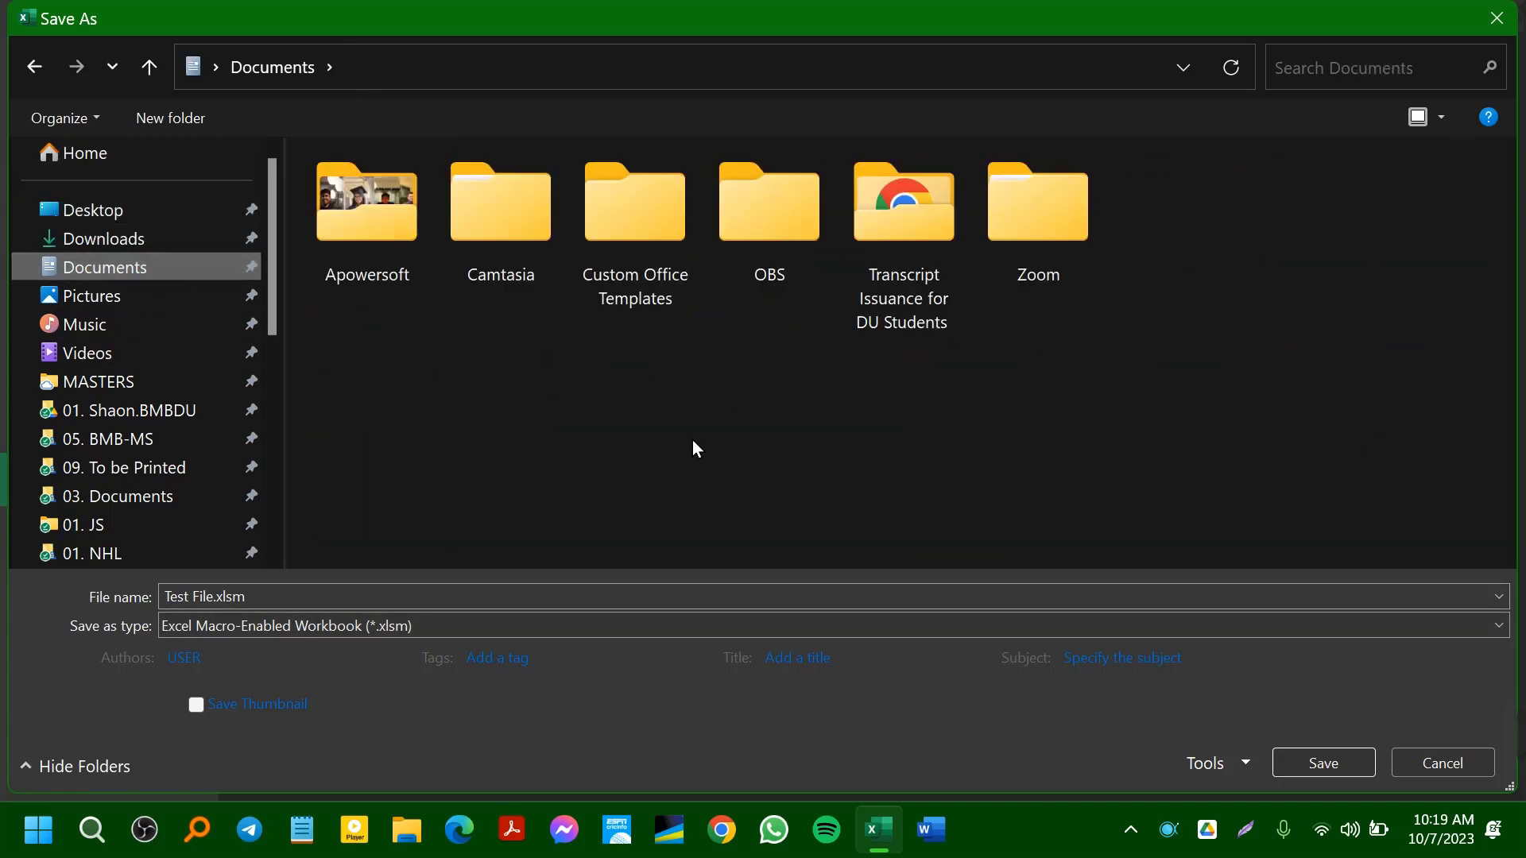
left_click(163, 298)
left_click(171, 323)
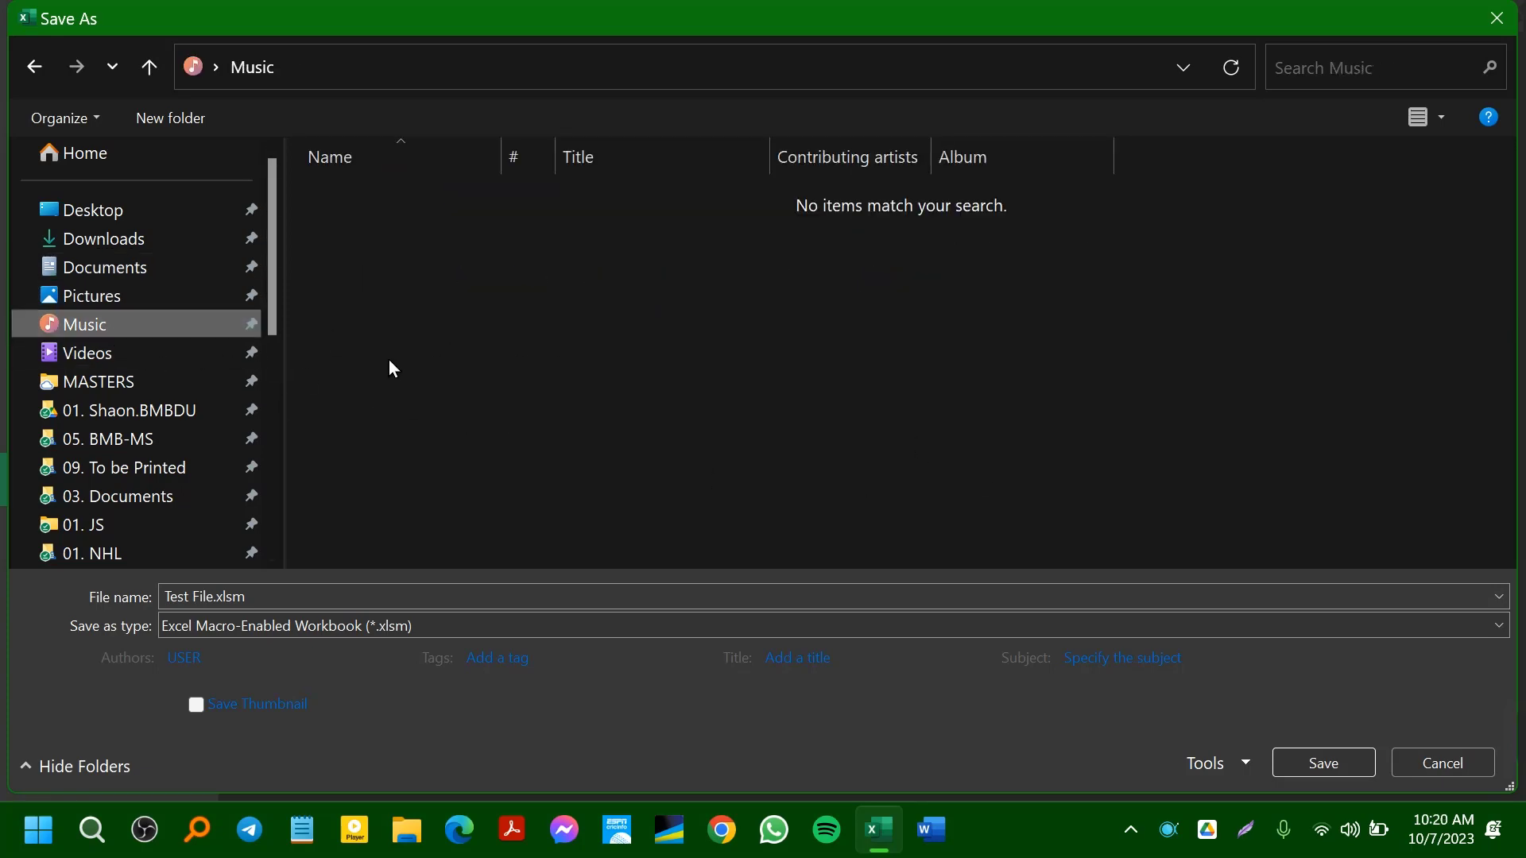
left_click(1328, 776)
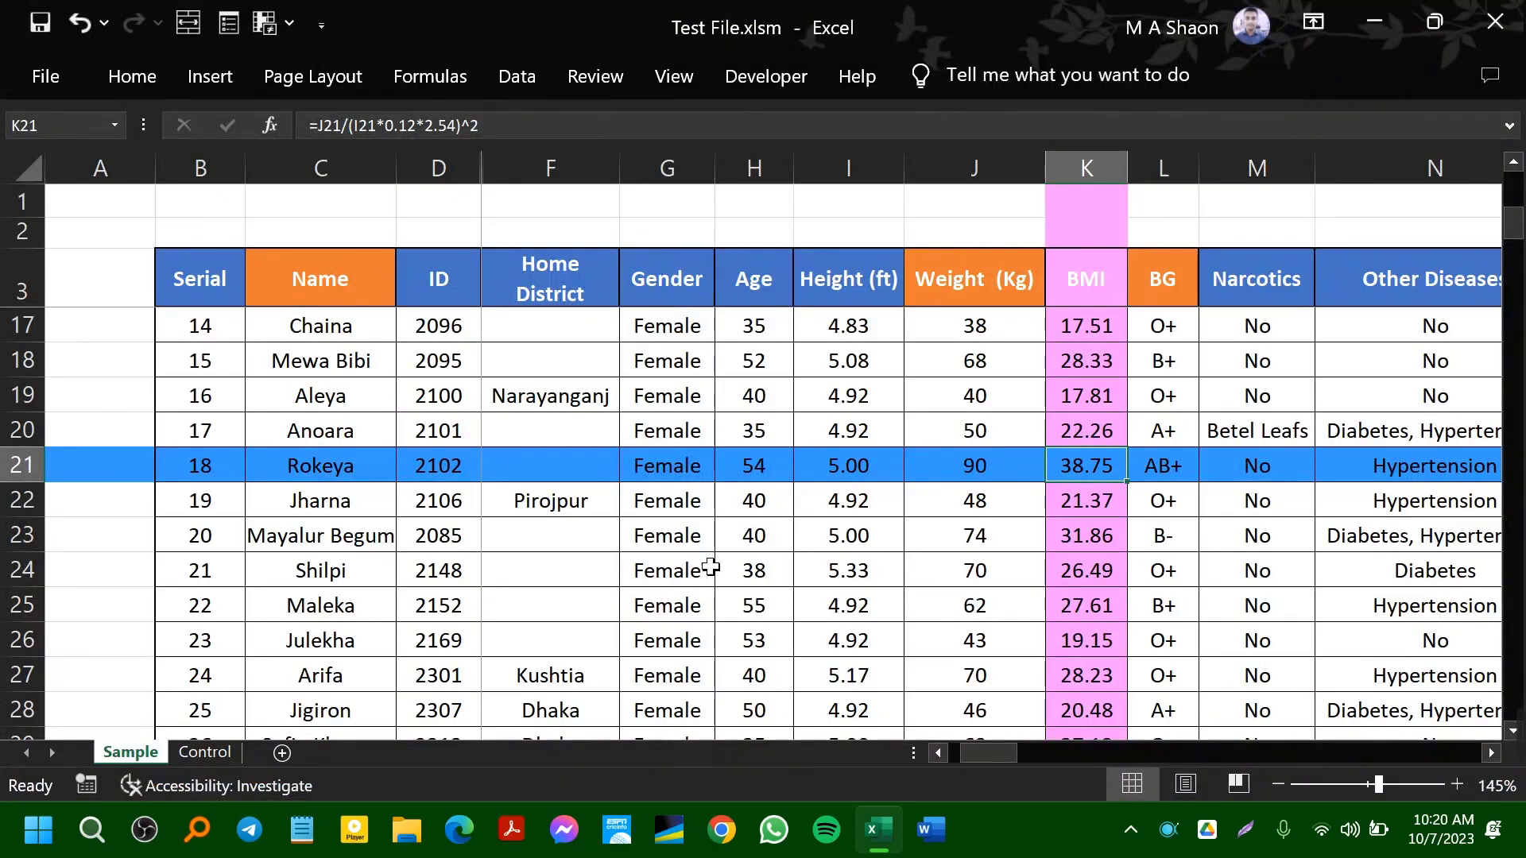
- Check the highlighting in the saved macro-enabled workbook by selecting cells in the Weight, Height and Age columns, ending on J23
left_click(968, 475)
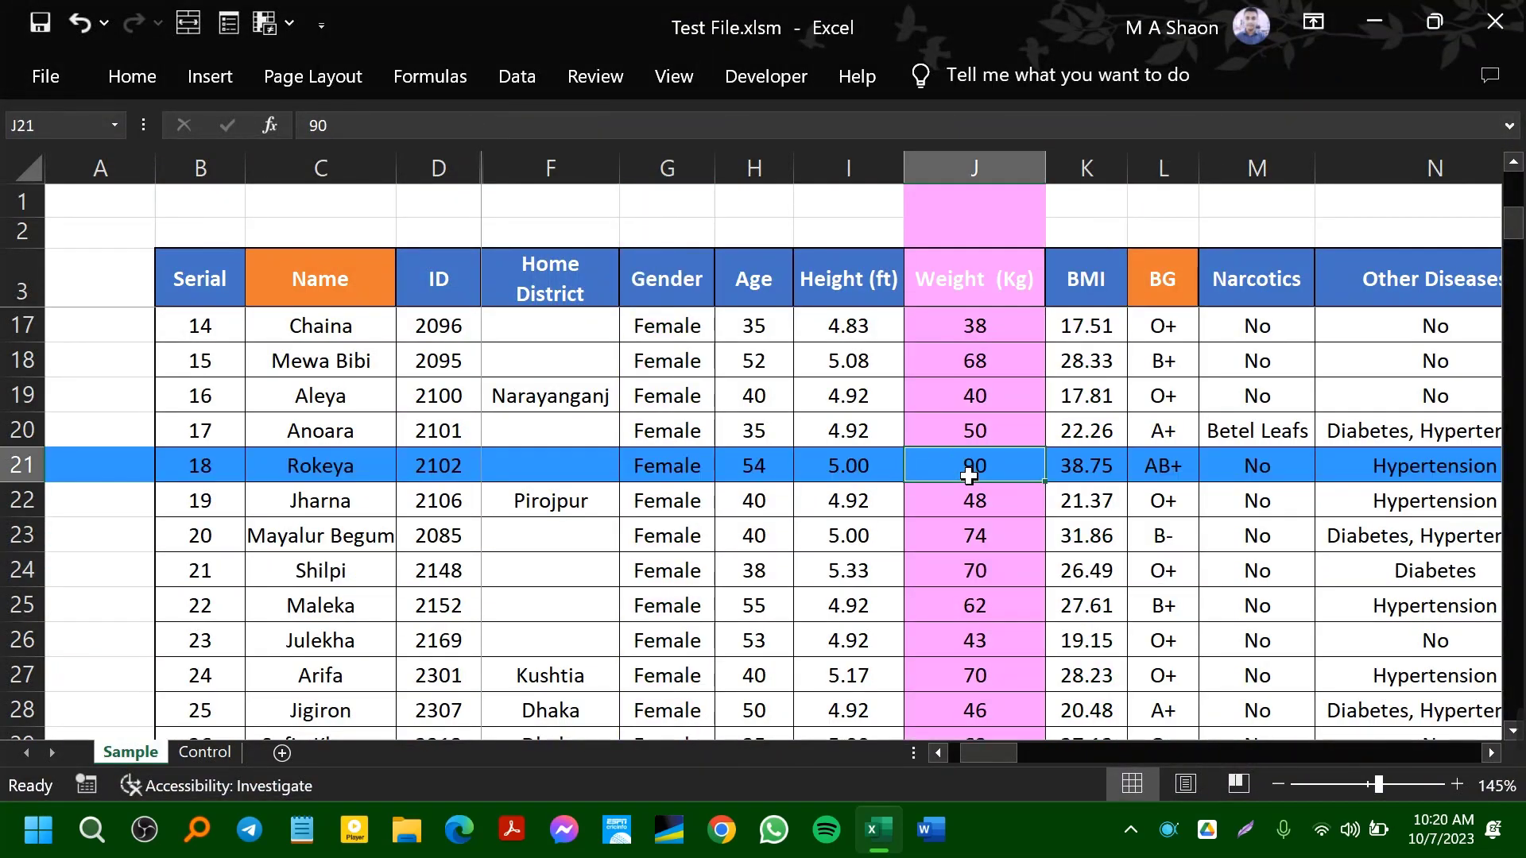
left_click(844, 539)
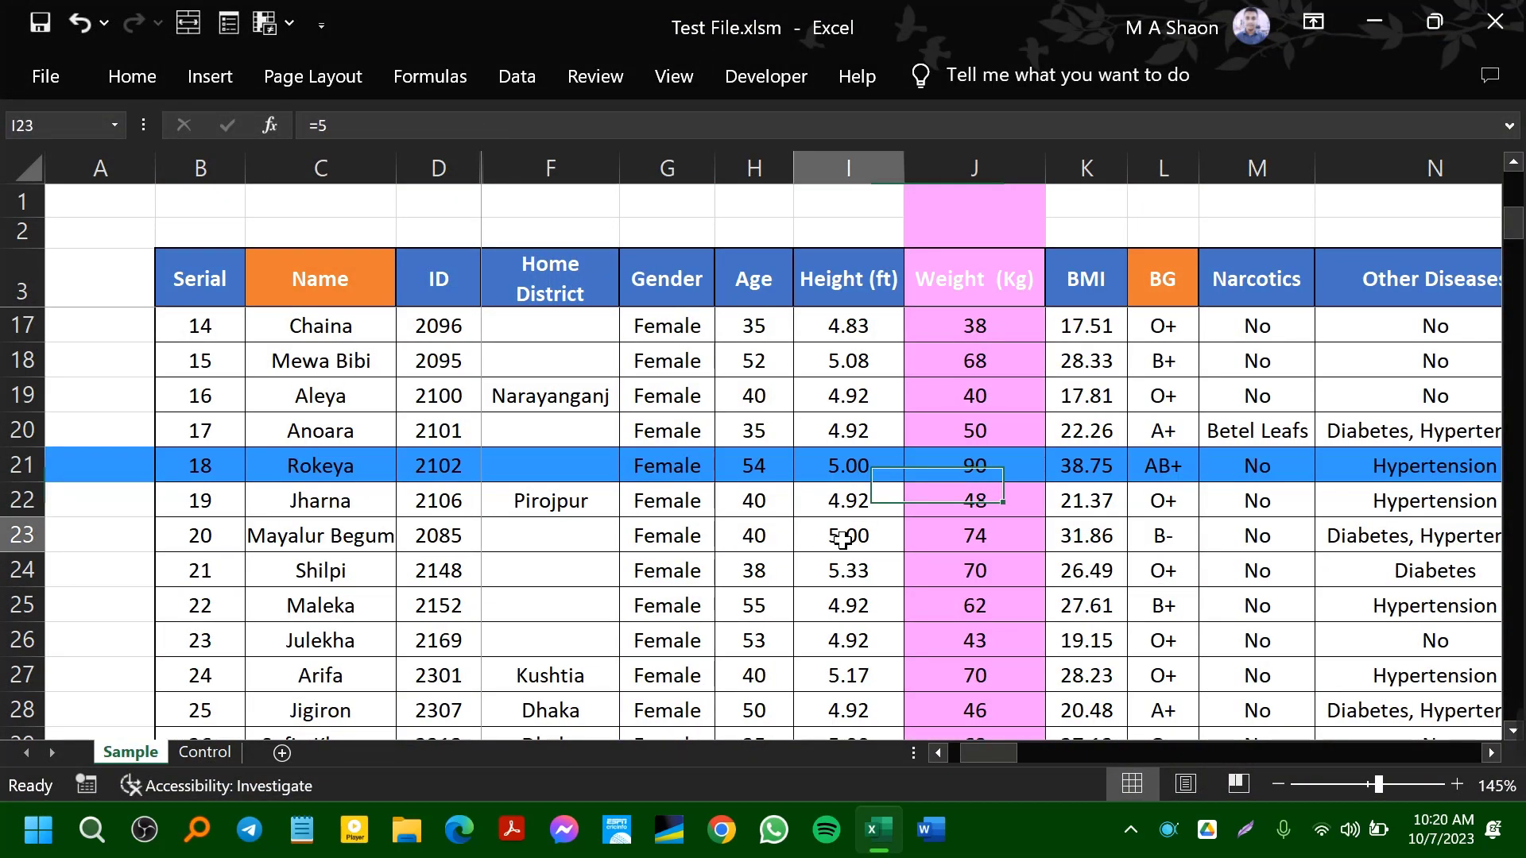
left_click(763, 478)
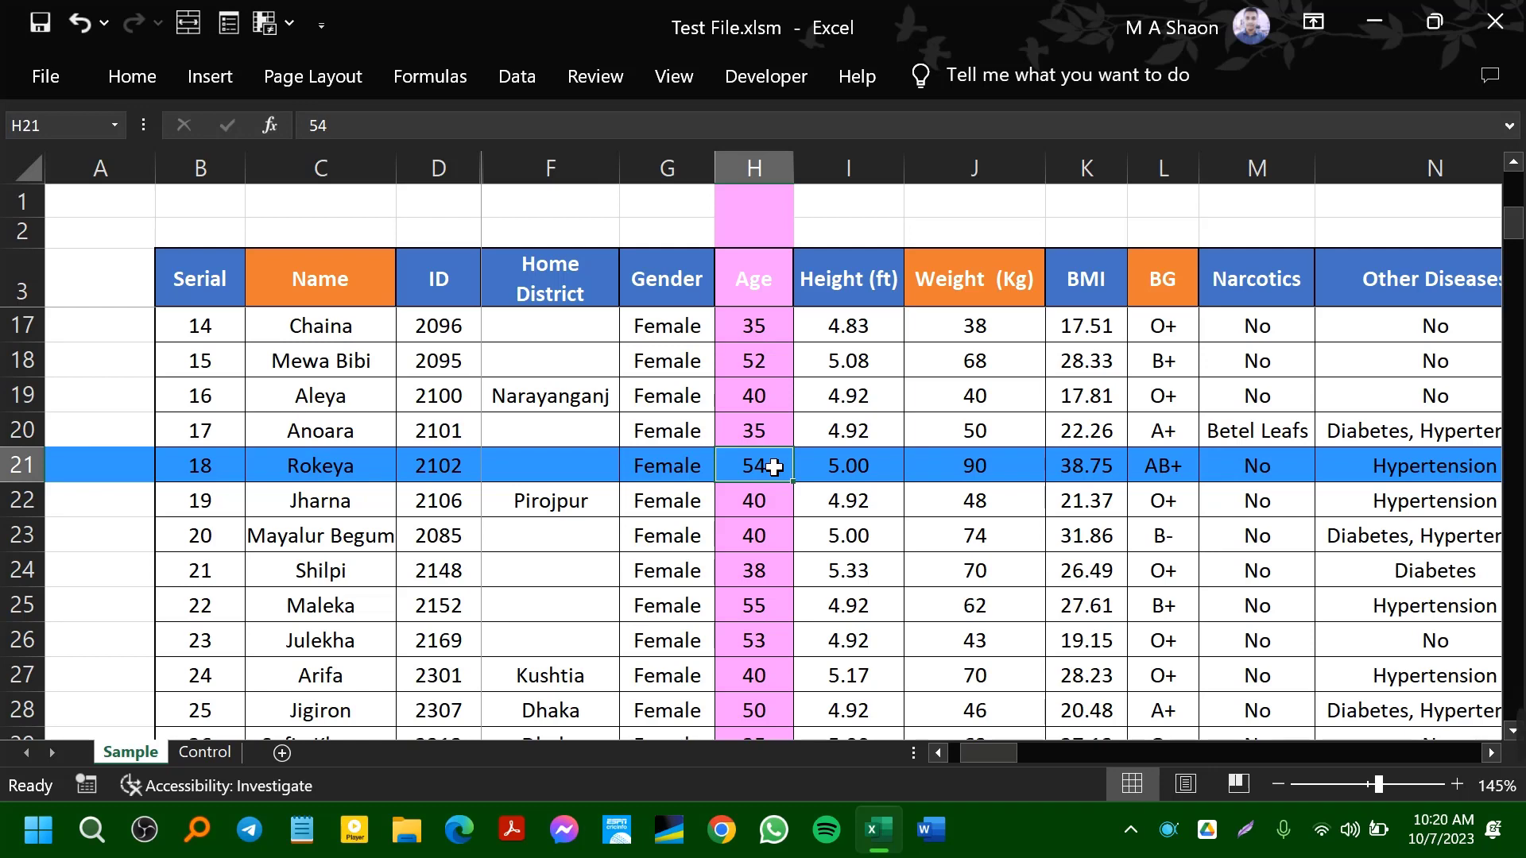
left_click(768, 79)
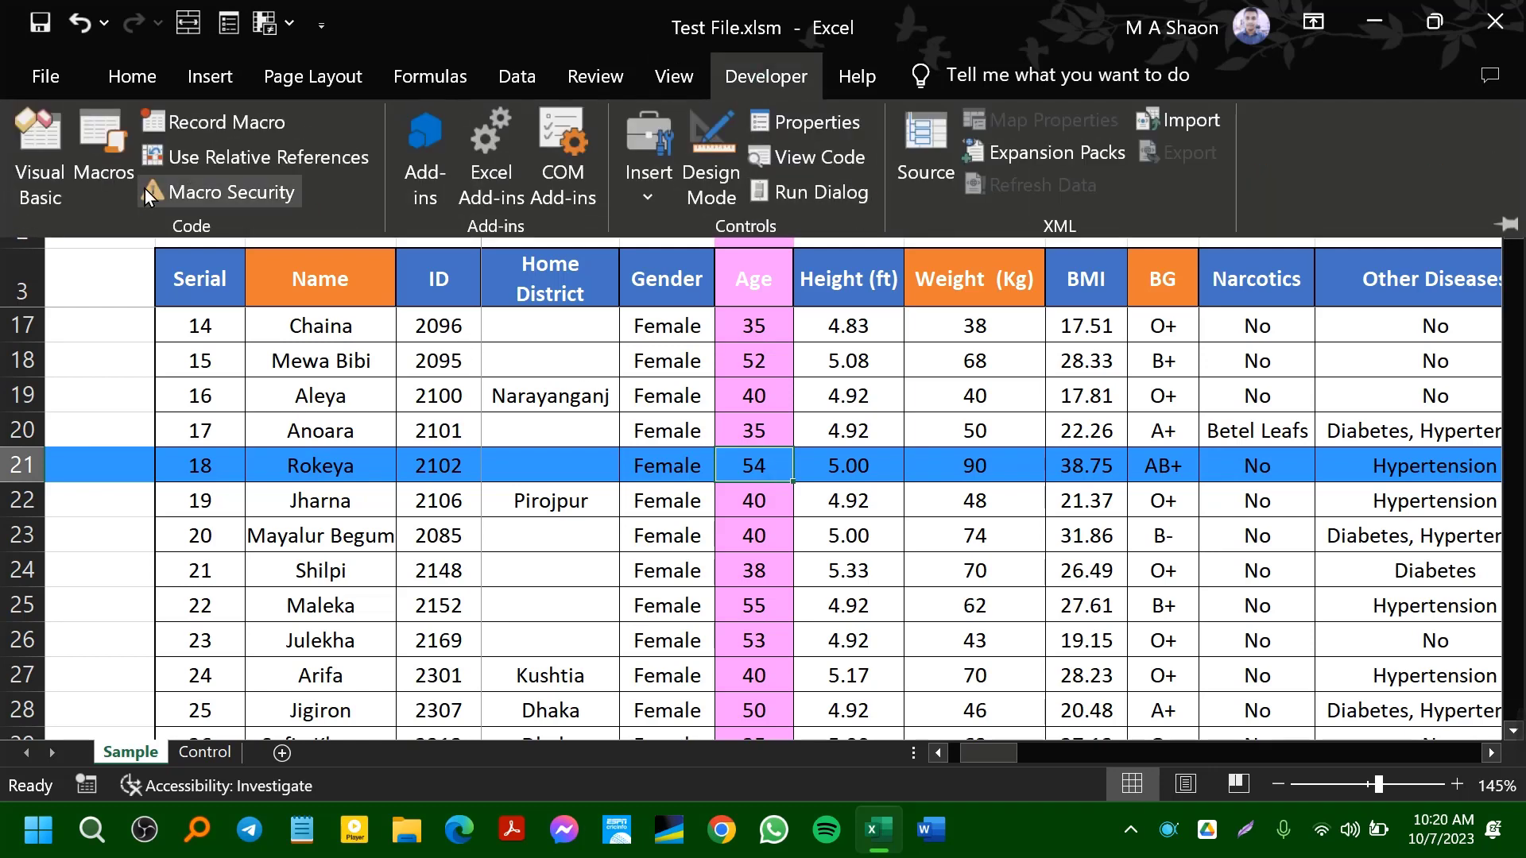
left_click(844, 571)
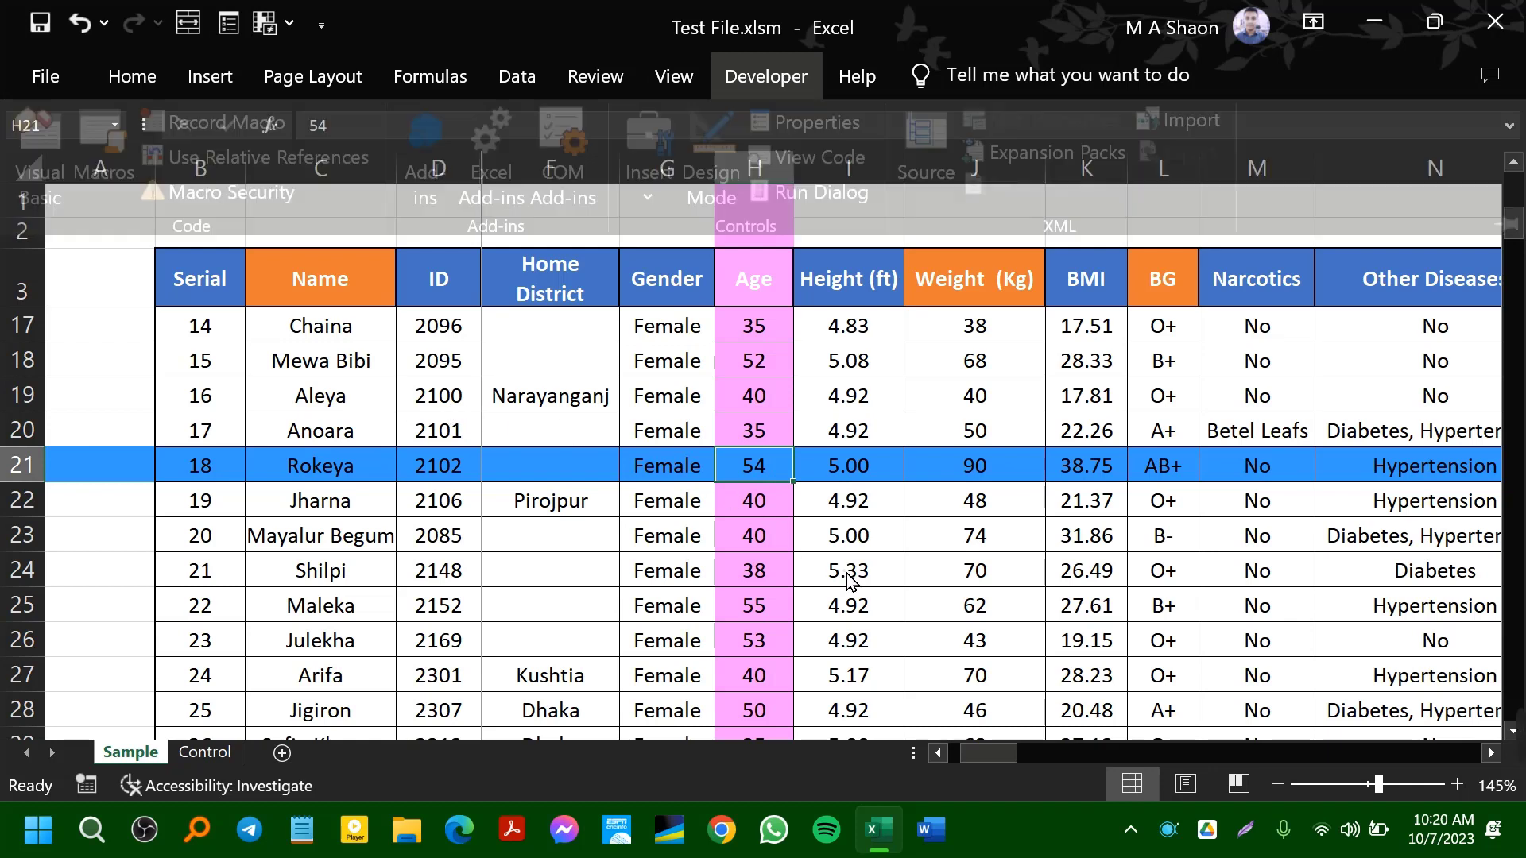
left_click(1015, 536)
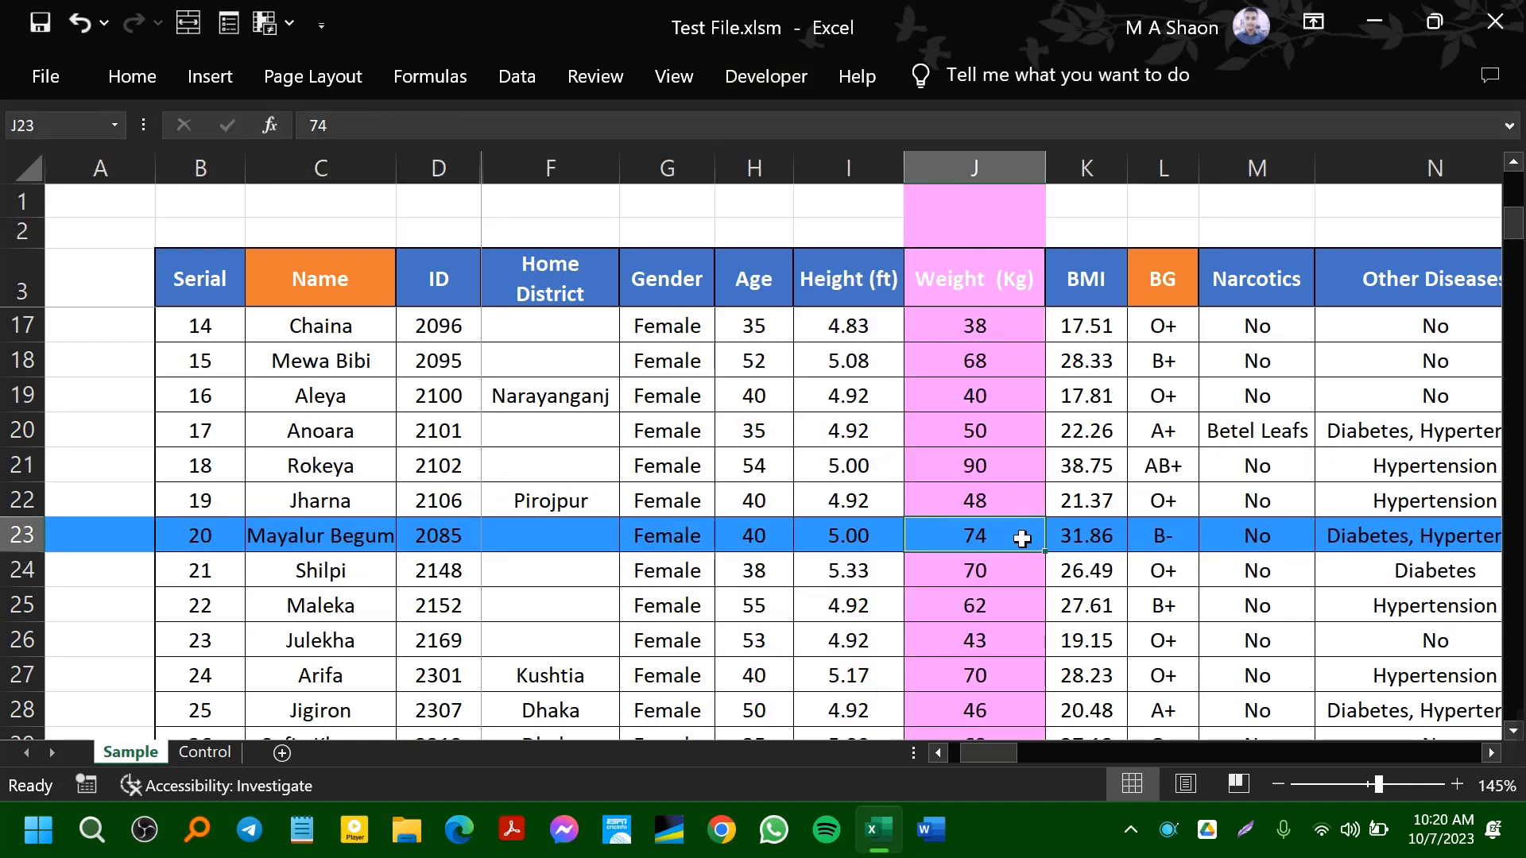